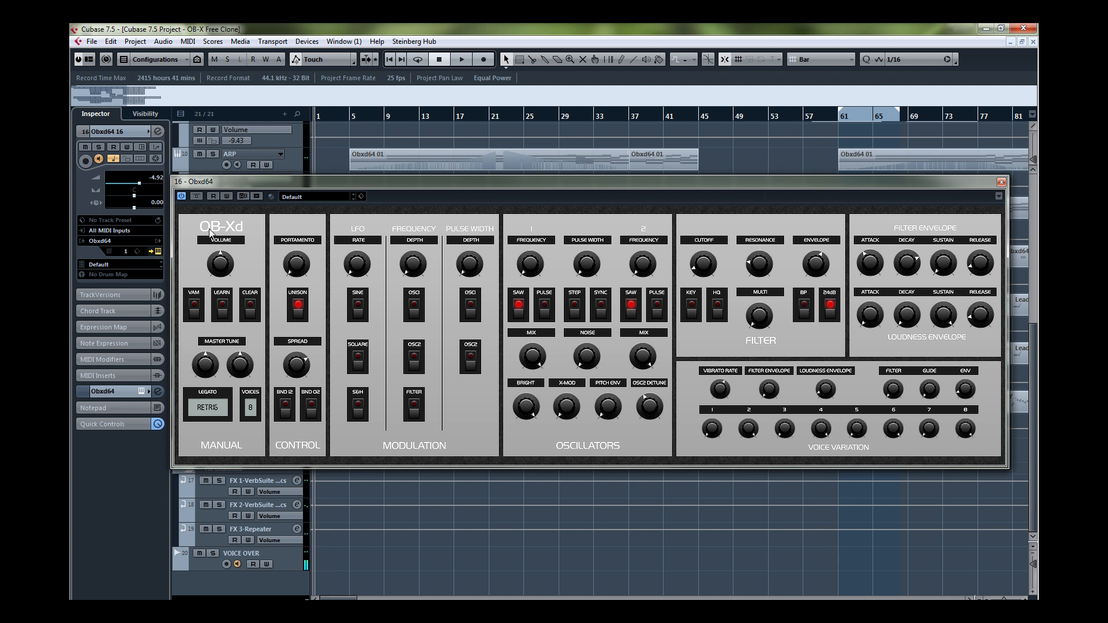
# - Load the second Default preset in the OB-Xd synth
pyautogui.moveTo(552, 191); pyautogui.dragTo(553, 185)
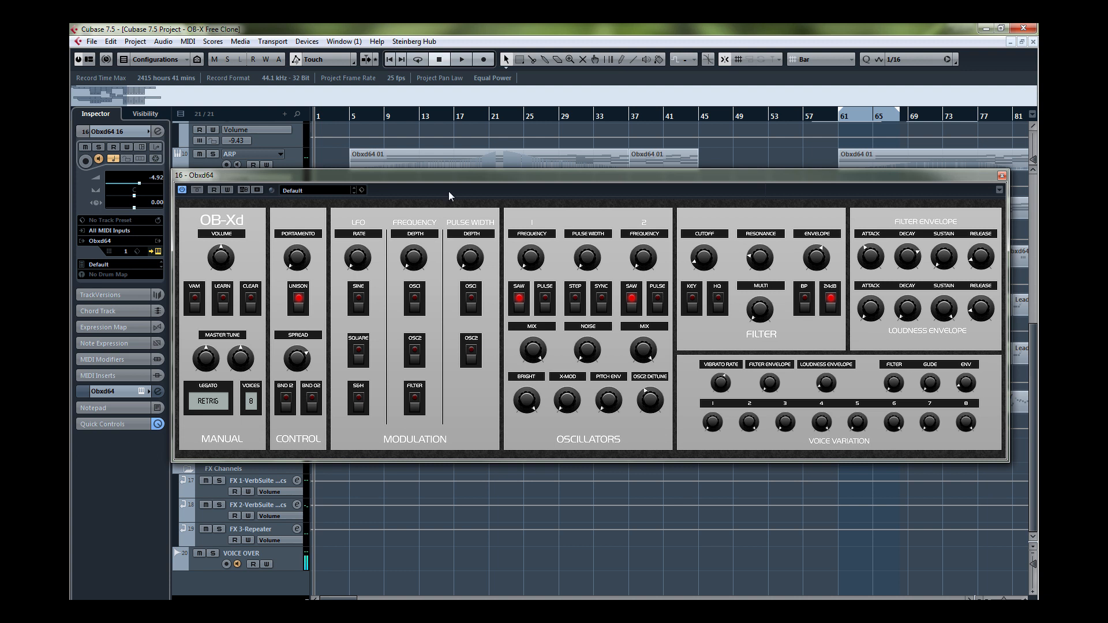
pyautogui.click(298, 189)
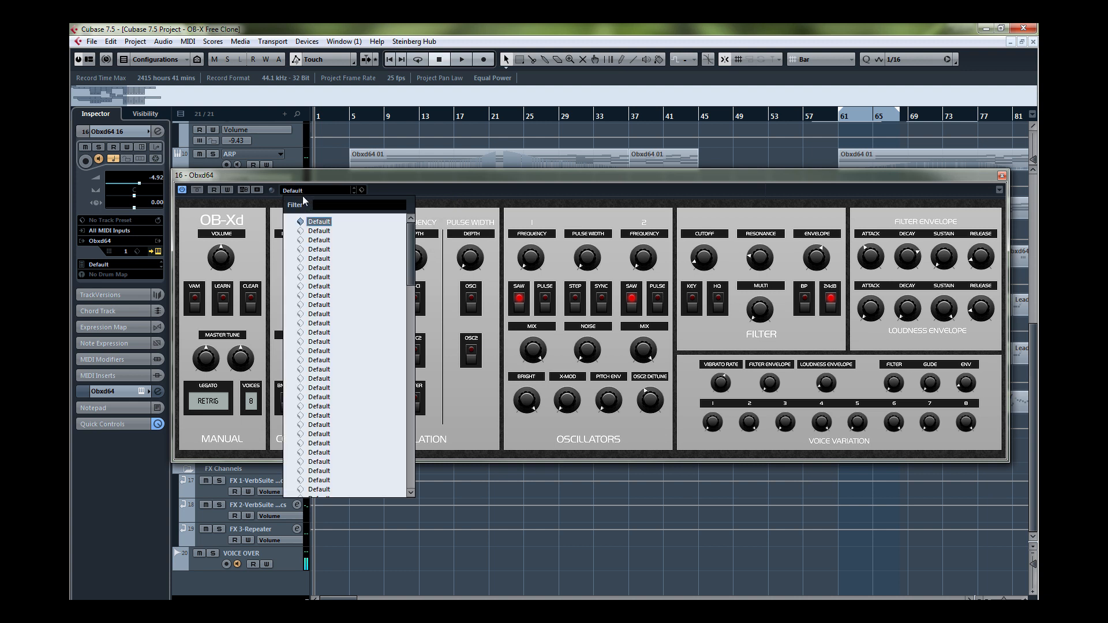
pyautogui.click(322, 232)
pyautogui.click(555, 212)
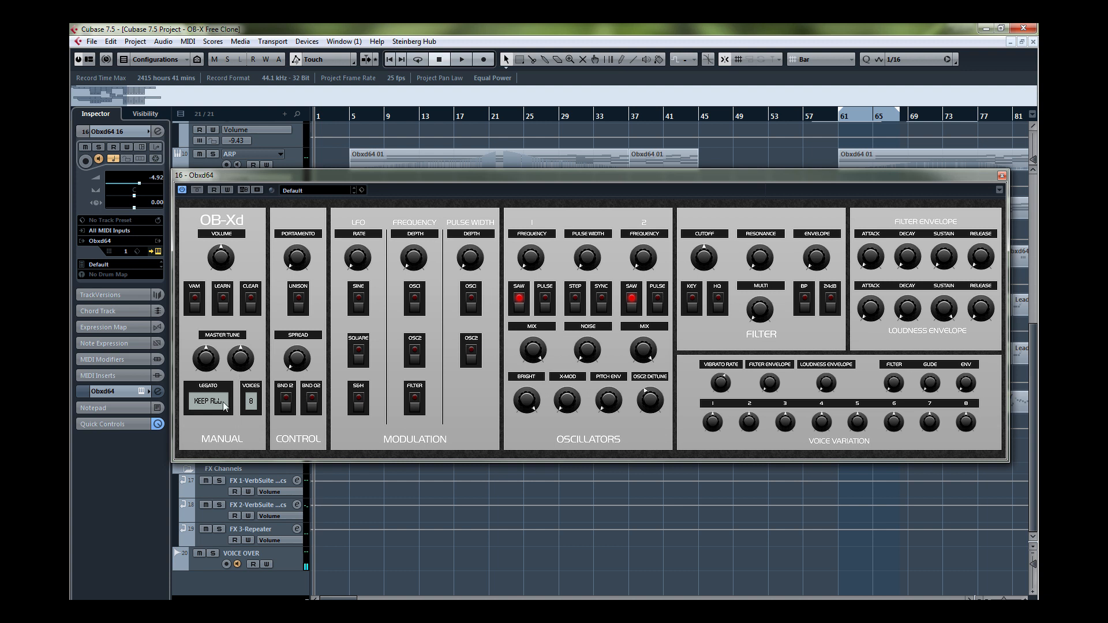
# - Show the available voice counts without choosing another one
pyautogui.click(254, 409)
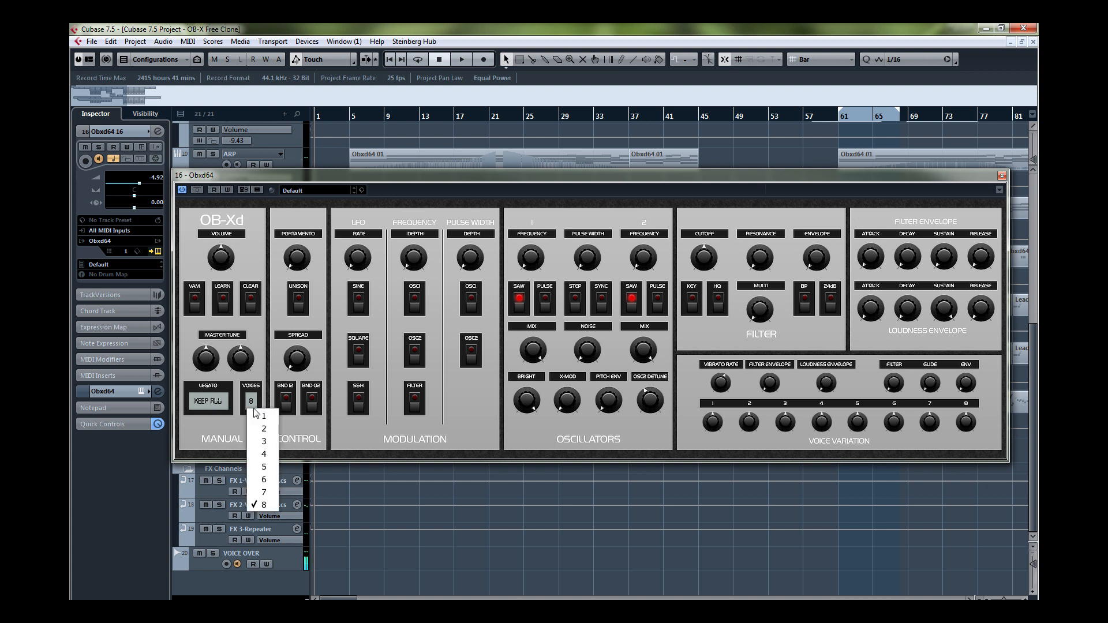
pyautogui.click(220, 372)
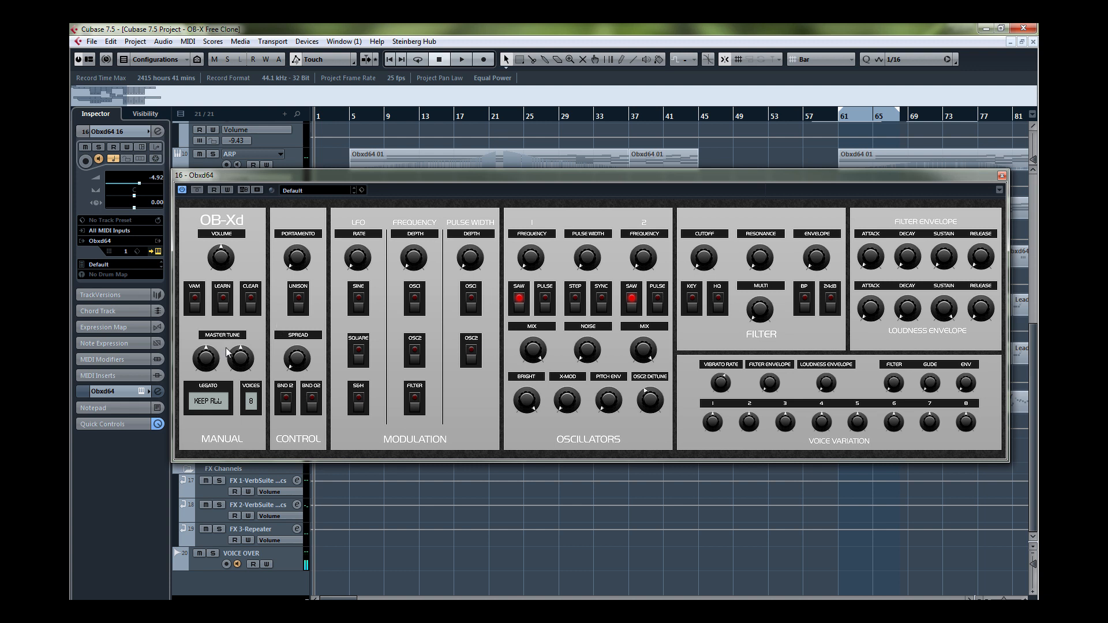
# - Open the filter cutoff to its maximum
pyautogui.click(250, 299)
pyautogui.moveTo(700, 271); pyautogui.dragTo(705, 261)
# - Try both pitch-bend switches in the Control section, turning each on and back off
pyautogui.click(311, 406)
pyautogui.click(307, 409)
pyautogui.click(286, 404)
pyautogui.click(287, 404)
# - Move the OB-Xd window higher over the project
pyautogui.moveTo(255, 174); pyautogui.dragTo(265, 120)
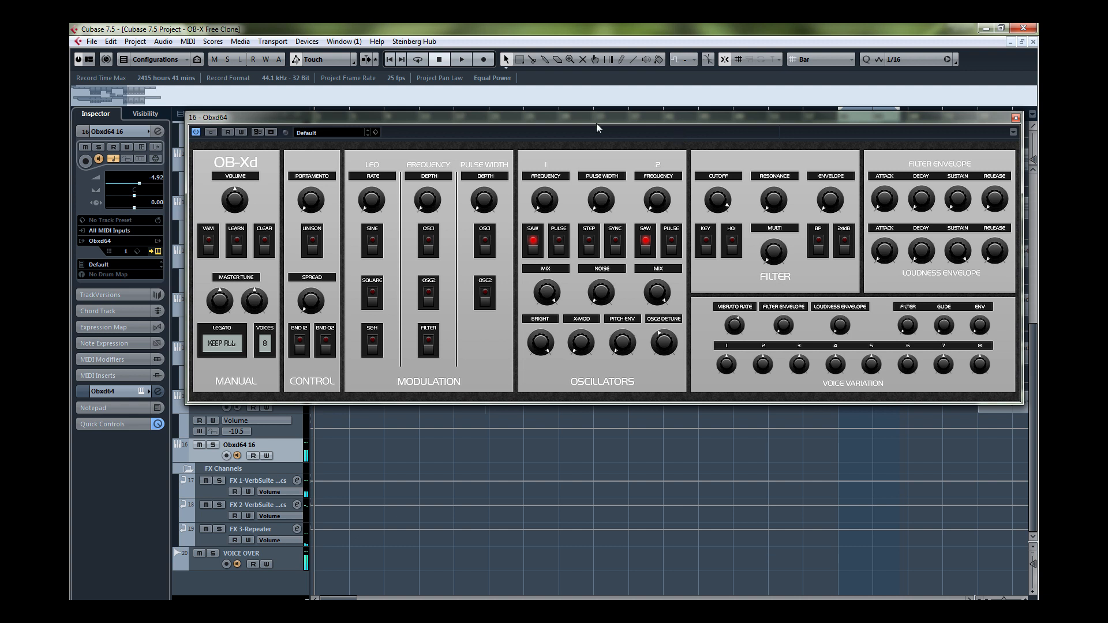
pyautogui.moveTo(598, 119); pyautogui.dragTo(563, 147)
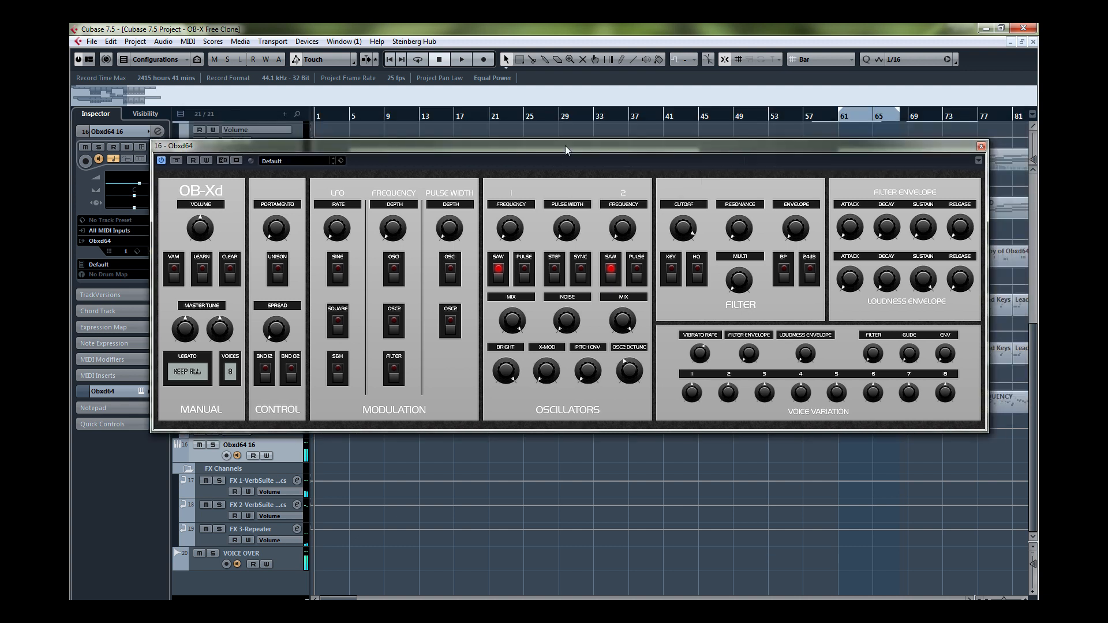
# - Try unison mode with different spread amounts, then turn unison back off
pyautogui.click(278, 269)
pyautogui.moveTo(277, 331); pyautogui.dragTo(288, 248)
pyautogui.moveTo(280, 333); pyautogui.dragTo(279, 308)
pyautogui.moveTo(274, 325); pyautogui.dragTo(284, 301)
pyautogui.click(278, 276)
# - Raise the portamento to maximum and try the Retrig legato mode before restoring Keep All
pyautogui.moveTo(275, 239); pyautogui.dragTo(275, 39)
pyautogui.click(182, 372)
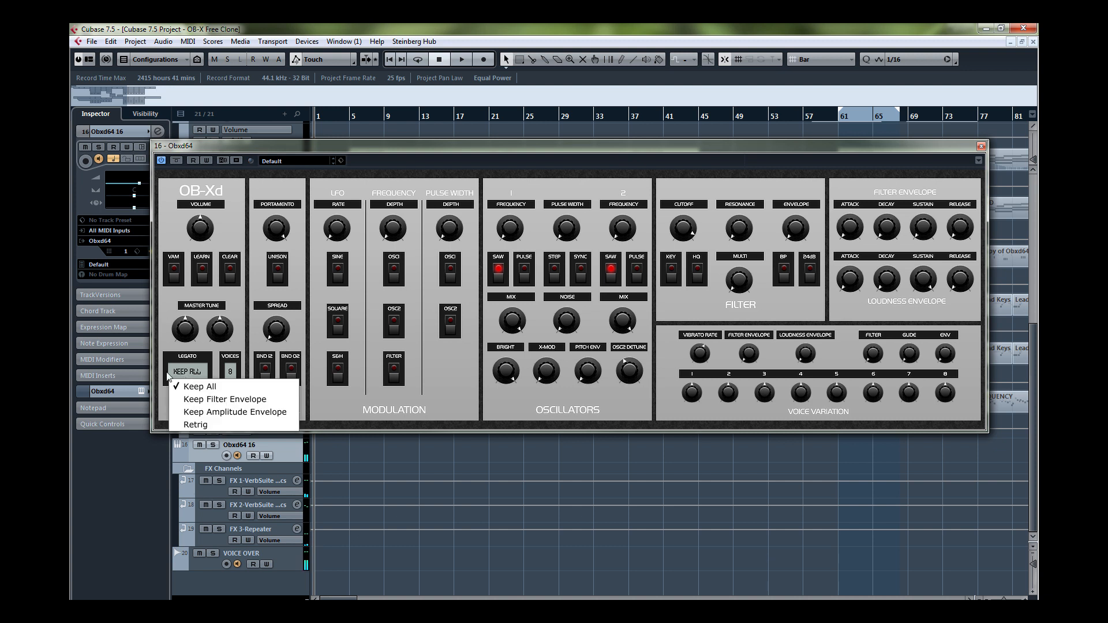
pyautogui.click(200, 425)
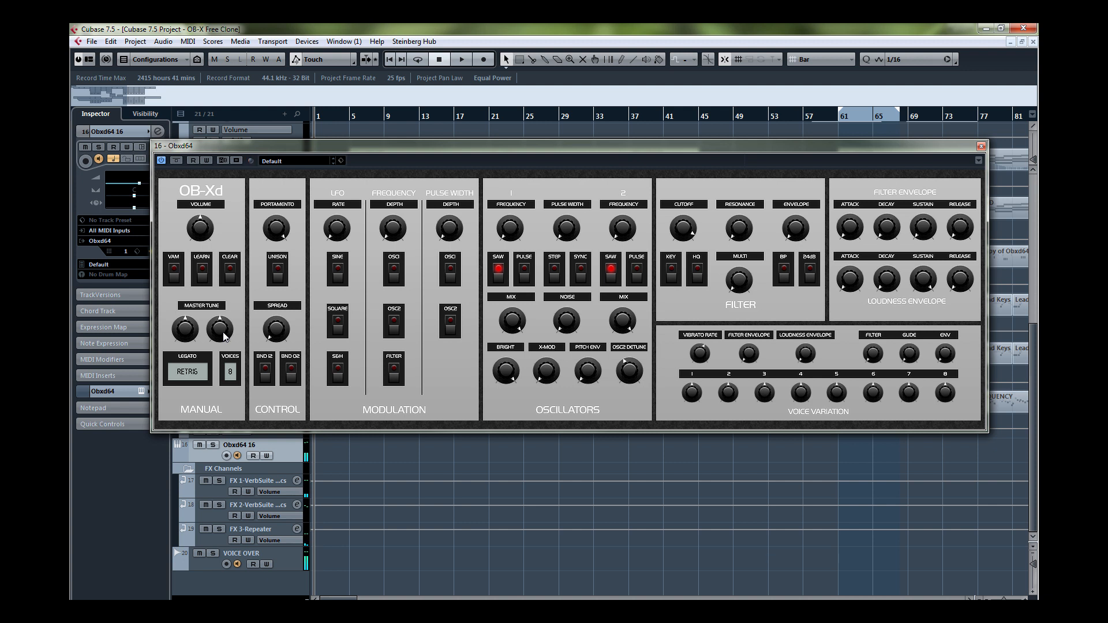
pyautogui.click(189, 375)
pyautogui.click(190, 385)
# - Try the sine, square and S&H waveform switches of the LFO
pyautogui.click(334, 319)
pyautogui.click(336, 318)
pyautogui.click(335, 268)
pyautogui.click(337, 372)
pyautogui.click(335, 277)
pyautogui.click(339, 324)
# - Raise the frequency modulation depth and try its OSC1, OSC2 and filter destination switches
pyautogui.moveTo(392, 228)
pyautogui.mouseDown()
pyautogui.moveTo(403, 123)
pyautogui.moveTo(396, 215)
pyautogui.mouseUp()
pyautogui.moveTo(396, 228); pyautogui.dragTo(397, 222)
pyautogui.click(394, 269)
pyautogui.click(393, 320)
pyautogui.click(393, 368)
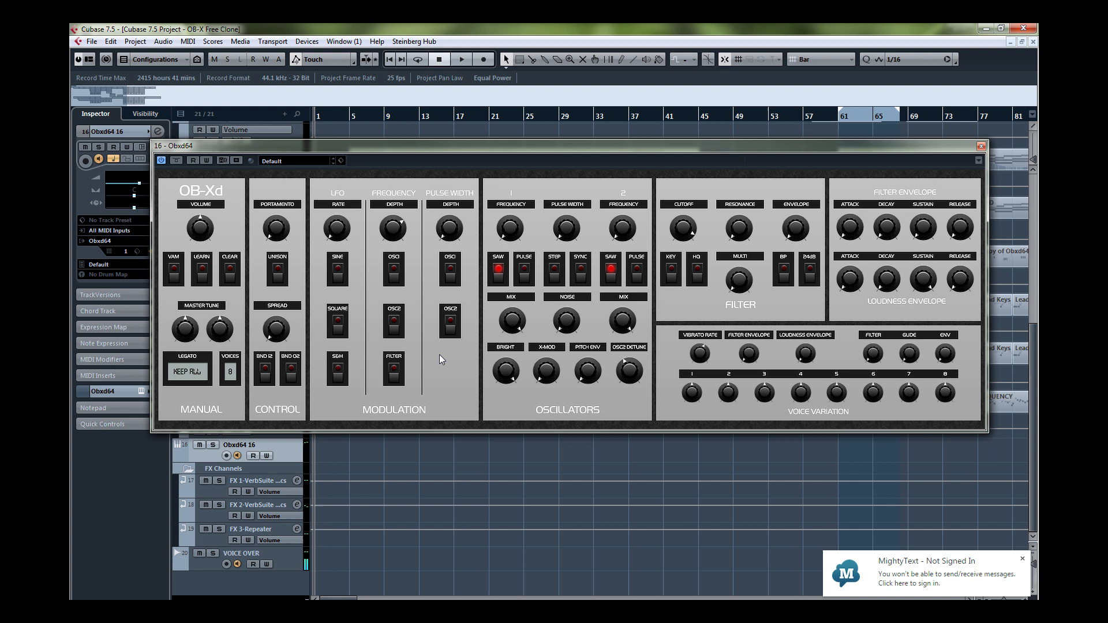
# - Lower the pulse width and frequency modulation depths and select the S&H waveform for the LFO
pyautogui.moveTo(456, 220); pyautogui.dragTo(445, 286)
pyautogui.moveTo(396, 220); pyautogui.dragTo(359, 455)
pyautogui.click(337, 376)
pyautogui.click(339, 370)
pyautogui.click(339, 369)
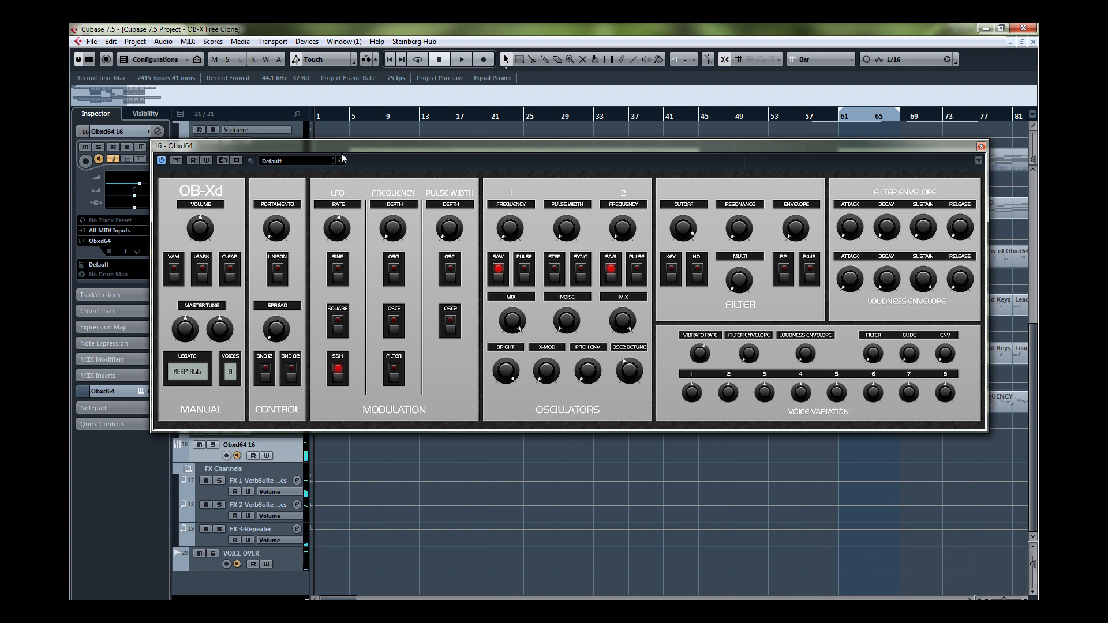
# - Route the LFO's frequency modulation to OSC1 and OSC2 and raise its depth
pyautogui.click(395, 278)
pyautogui.click(396, 329)
pyautogui.moveTo(396, 236); pyautogui.dragTo(401, 132)
# - Switch the LFO to the square waveform and adjust its rate up and down
pyautogui.moveTo(336, 226); pyautogui.dragTo(340, 196)
pyautogui.click(338, 327)
pyautogui.moveTo(327, 250); pyautogui.dragTo(317, 300)
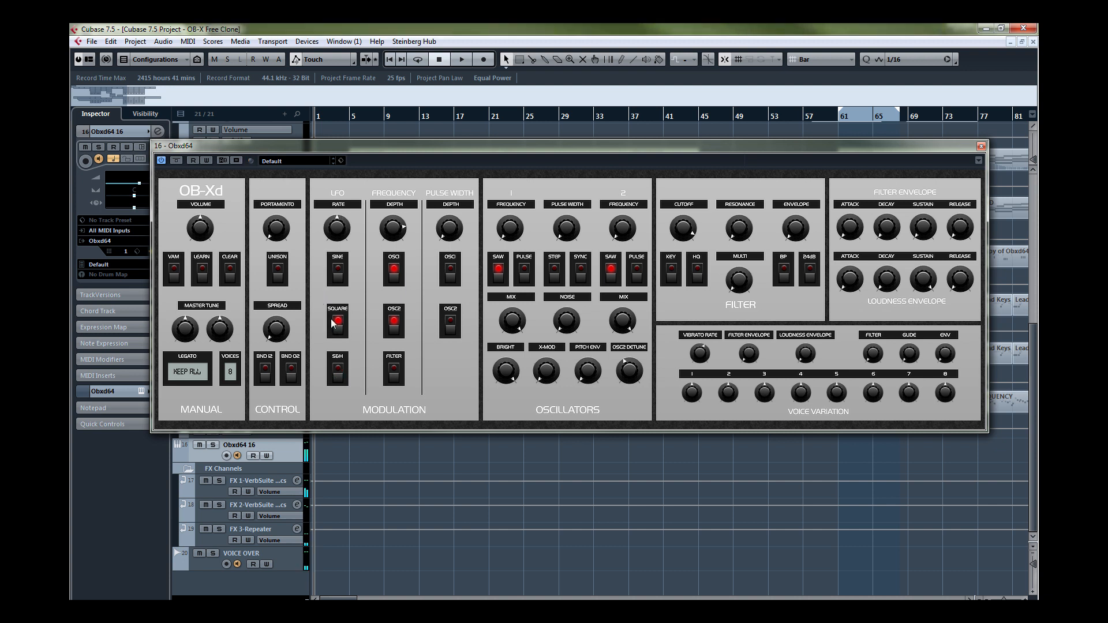
# - Redirect the LFO modulation from both oscillators to the filter and raise its depth strongly
pyautogui.moveTo(393, 241); pyautogui.dragTo(387, 267)
pyautogui.click(395, 331)
pyautogui.click(394, 271)
pyautogui.click(394, 362)
pyautogui.moveTo(393, 227); pyautogui.dragTo(399, 60)
# - Change the LFO waveform from square to S&H, then lower the filter cutoff and raise the resonance
pyautogui.click(338, 324)
pyautogui.click(337, 378)
pyautogui.moveTo(692, 235); pyautogui.dragTo(674, 307)
pyautogui.moveTo(748, 220); pyautogui.dragTo(752, 177)
# - Reduce the frequency modulation depth, disconnect it from the filter, and turn the resonance to minimum
pyautogui.moveTo(393, 225); pyautogui.dragTo(385, 261)
pyautogui.click(393, 374)
pyautogui.click(499, 272)
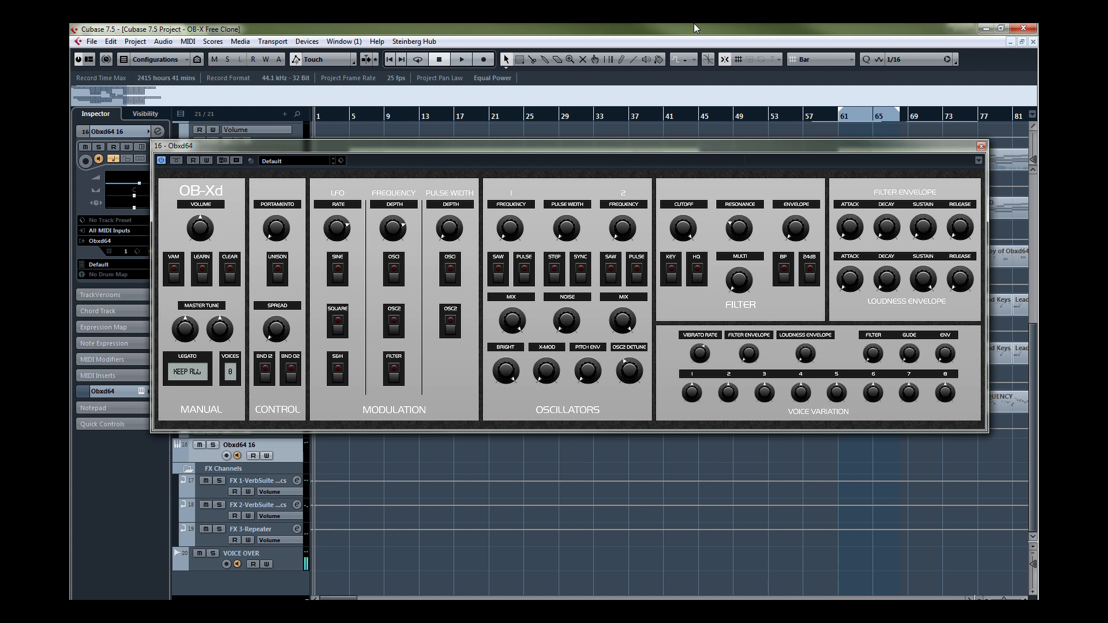
pyautogui.moveTo(745, 233); pyautogui.dragTo(730, 363)
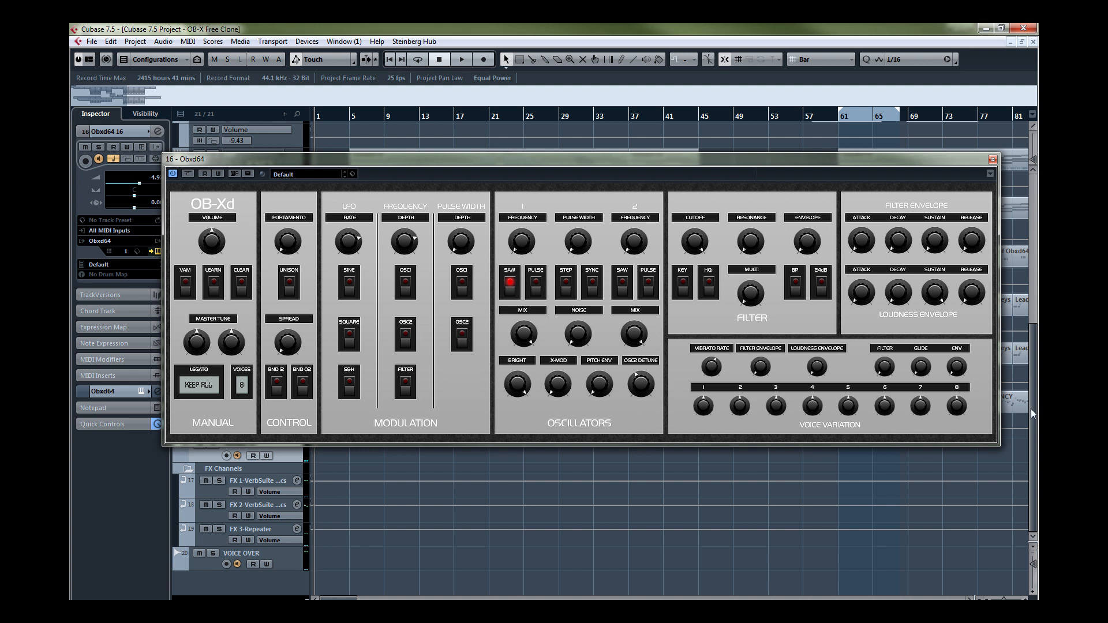
# - Try lower settings of the oscillators' Bright control
pyautogui.moveTo(1030, 409); pyautogui.dragTo(1024, 236)
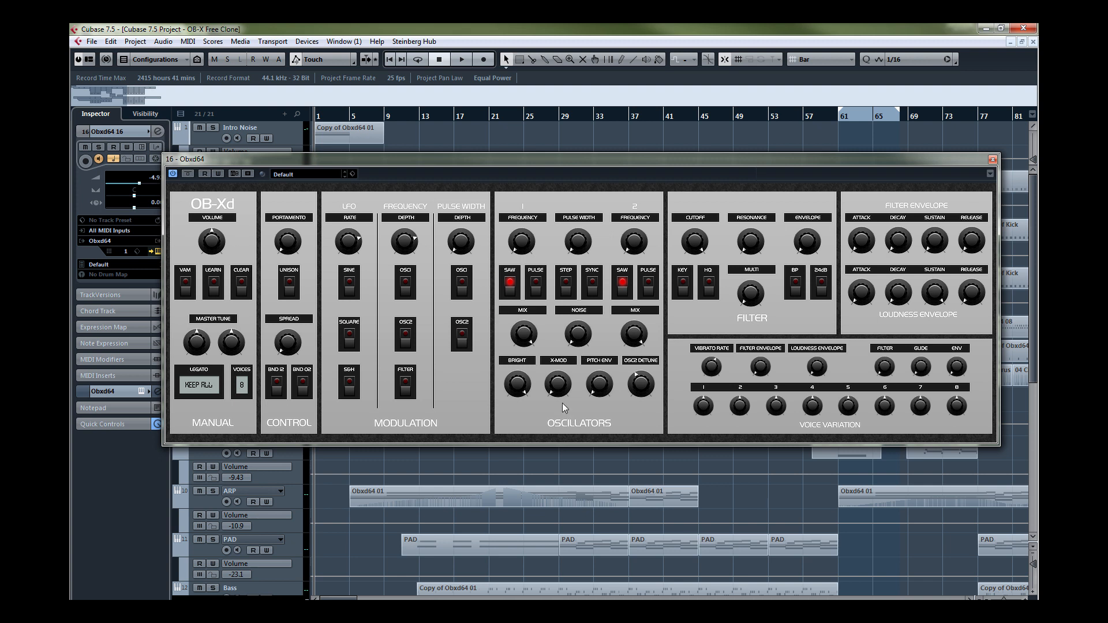
pyautogui.moveTo(515, 397); pyautogui.dragTo(503, 462)
pyautogui.moveTo(499, 407); pyautogui.dragTo(496, 428)
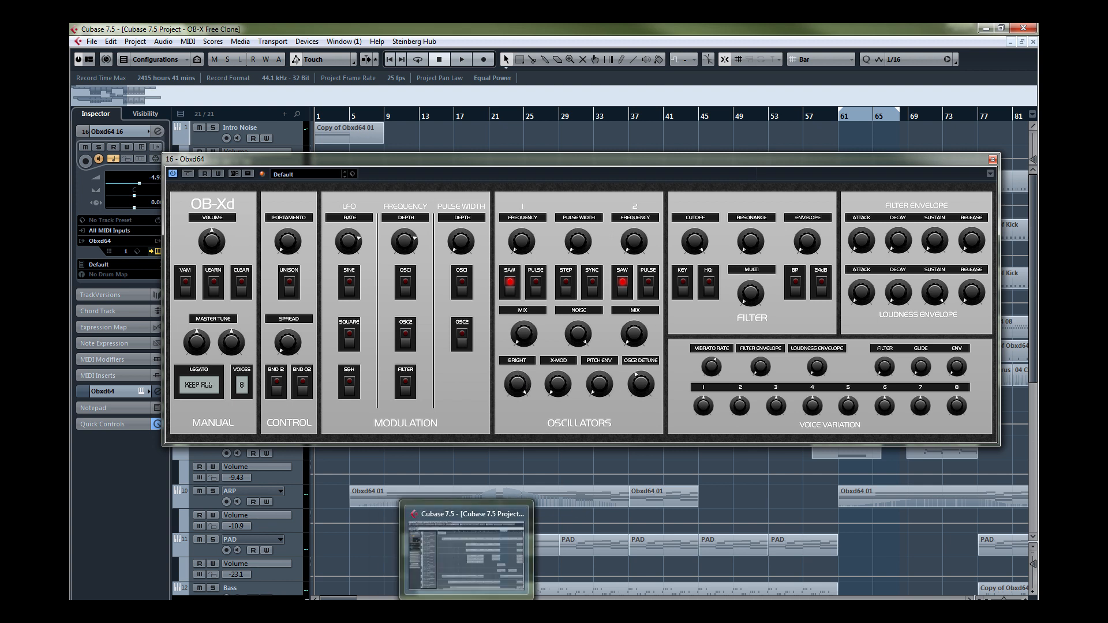
# - Switch oscillator 1 from saw to pulse and adjust the pulse width
pyautogui.click(536, 283)
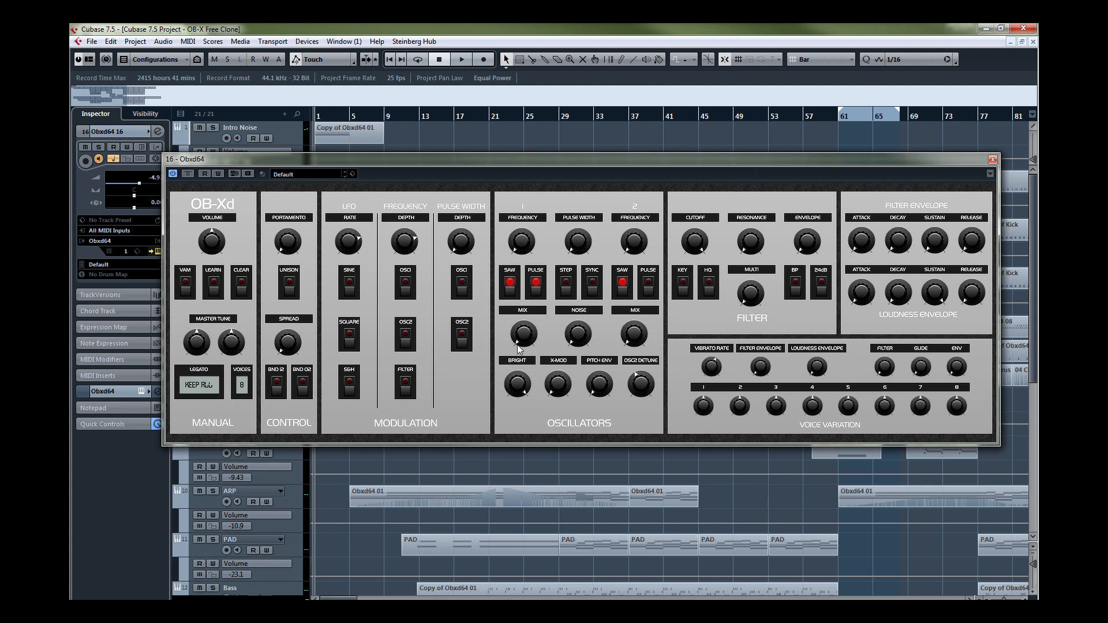
pyautogui.click(506, 287)
pyautogui.moveTo(578, 242); pyautogui.dragTo(574, 150)
pyautogui.moveTo(589, 239); pyautogui.dragTo(584, 321)
# - Modulate oscillator 1's pulse width with the sine LFO at maximum depth and a reduced rate
pyautogui.moveTo(470, 257); pyautogui.dragTo(442, 63)
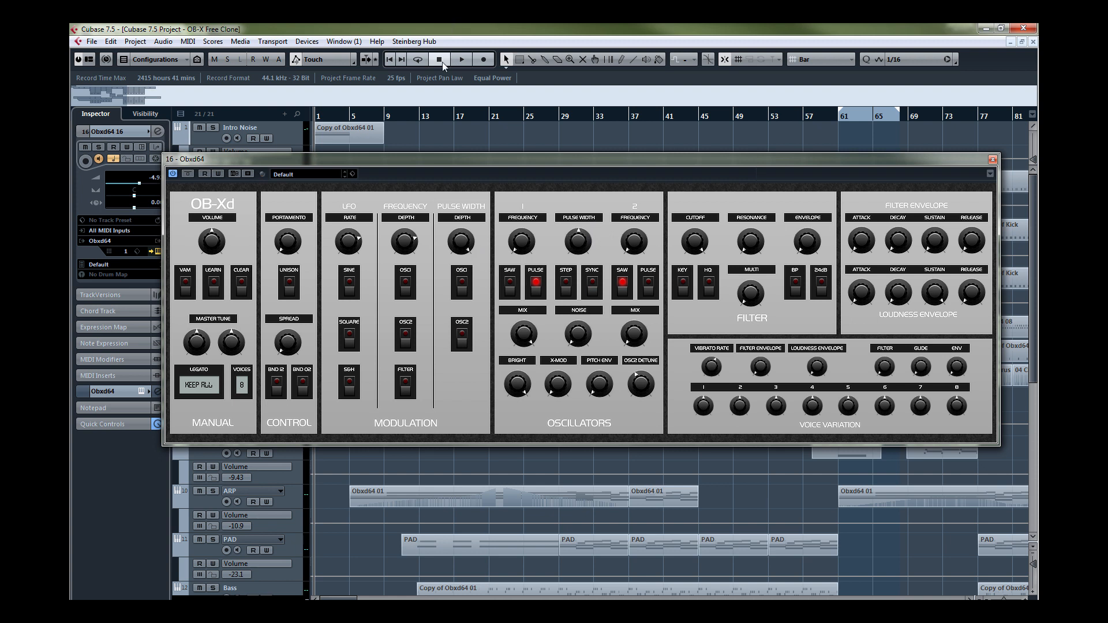
pyautogui.click(457, 286)
pyautogui.moveTo(330, 230); pyautogui.dragTo(347, 309)
pyautogui.click(350, 283)
pyautogui.moveTo(348, 241)
pyautogui.mouseDown()
pyautogui.moveTo(352, 218)
pyautogui.moveTo(349, 248)
pyautogui.mouseUp()
# - Readjust the pulse width modulation depth and the base pulse width
pyautogui.moveTo(461, 242); pyautogui.dragTo(451, 337)
pyautogui.moveTo(348, 241)
pyautogui.mouseDown()
pyautogui.moveTo(362, 151)
pyautogui.moveTo(349, 241)
pyautogui.mouseUp()
pyautogui.moveTo(582, 241); pyautogui.dragTo(573, 258)
pyautogui.moveTo(442, 242); pyautogui.dragTo(473, 222)
# - Switch oscillator 2 from saw to pulse and raise its frequency
pyautogui.click(624, 292)
pyautogui.click(647, 294)
pyautogui.moveTo(634, 241); pyautogui.dragTo(641, 198)
# - Turn off the sine LFO and set the pulse width just above its minimum
pyautogui.click(346, 295)
pyautogui.moveTo(579, 257); pyautogui.dragTo(604, 463)
pyautogui.moveTo(585, 225); pyautogui.dragTo(588, 186)
# - Try different OSC2 Detune amounts and toggle oscillator 1's pulse wave
pyautogui.moveTo(642, 384); pyautogui.dragTo(647, 337)
pyautogui.click(532, 291)
pyautogui.moveTo(642, 387); pyautogui.dragTo(620, 440)
pyautogui.moveTo(634, 383); pyautogui.dragTo(635, 280)
# - Try raising the X-Mod amount, then return it to minimum
pyautogui.moveTo(556, 380); pyautogui.dragTo(550, 330)
pyautogui.moveTo(550, 376); pyautogui.dragTo(538, 480)
# - Raise the pitch envelope amount and filter envelope decay, toggling both oscillators' saw waves
pyautogui.moveTo(600, 385); pyautogui.dragTo(610, 273)
pyautogui.click(622, 283)
pyautogui.moveTo(889, 256); pyautogui.dragTo(906, 160)
pyautogui.moveTo(894, 235); pyautogui.dragTo(878, 172)
pyautogui.click(511, 284)
# - Turn both oscillator mix levels down and try the noise level at maximum before lowering it
pyautogui.moveTo(636, 346); pyautogui.dragTo(635, 589)
pyautogui.moveTo(521, 341); pyautogui.dragTo(531, 586)
pyautogui.moveTo(580, 339); pyautogui.dragTo(560, 23)
pyautogui.moveTo(578, 336); pyautogui.dragTo(582, 566)
# - Raise the pitch envelope amount and adjust oscillator 1's mix level, toggling the saw waves
pyautogui.moveTo(592, 390); pyautogui.dragTo(597, 275)
pyautogui.moveTo(523, 333); pyautogui.dragTo(551, 163)
pyautogui.click(510, 283)
pyautogui.moveTo(527, 337); pyautogui.dragTo(510, 458)
pyautogui.click(623, 281)
# - Set the filter envelope's attack to minimum and readjust its decay
pyautogui.moveTo(866, 236); pyautogui.dragTo(851, 450)
pyautogui.moveTo(906, 246); pyautogui.dragTo(865, 350)
pyautogui.moveTo(905, 221); pyautogui.dragTo(908, 169)
# - Raise the X-Mod and filter envelope amounts while adjusting the resonance up and down
pyautogui.moveTo(550, 359); pyautogui.dragTo(550, 276)
pyautogui.moveTo(749, 237); pyautogui.dragTo(750, 190)
pyautogui.moveTo(807, 242); pyautogui.dragTo(797, 177)
pyautogui.moveTo(750, 243); pyautogui.dragTo(750, 285)
# - Turn the noise level and pitch envelope amount down and toggle oscillator 2's saw wave
pyautogui.moveTo(573, 341); pyautogui.dragTo(607, 532)
pyautogui.moveTo(594, 399); pyautogui.dragTo(590, 439)
pyautogui.click(622, 281)
# - Enable the filter's HQ and KEY switches and turn the resonance to minimum
pyautogui.click(713, 294)
pyautogui.click(682, 286)
pyautogui.moveTo(754, 238); pyautogui.dragTo(760, 371)
pyautogui.click(510, 283)
# - Lower the filter cutoff, readjust the filter envelope decay, and raise the filter envelope amount
pyautogui.moveTo(696, 253); pyautogui.dragTo(686, 321)
pyautogui.moveTo(891, 246); pyautogui.dragTo(886, 225)
pyautogui.moveTo(693, 241)
pyautogui.mouseDown()
pyautogui.moveTo(702, 181)
pyautogui.moveTo(695, 255)
pyautogui.moveTo(693, 224)
pyautogui.moveTo(692, 242)
pyautogui.mouseUp()
pyautogui.moveTo(906, 241); pyautogui.dragTo(885, 277)
pyautogui.moveTo(807, 251); pyautogui.dragTo(808, 150)
# - Compare the filter sound with the KEY and HQ switches on and off, leaving KEY off
pyautogui.click(687, 282)
pyautogui.click(706, 285)
pyautogui.click(707, 285)
pyautogui.click(684, 285)
pyautogui.click(685, 285)
# - Try the filter's 24dB and BP switches, turning each on and back off
pyautogui.click(821, 283)
pyautogui.click(821, 282)
pyautogui.click(794, 283)
pyautogui.click(793, 283)
# - Toggle the saw waves of both oscillators and turn the filter's Multi control to minimum
pyautogui.click(508, 284)
pyautogui.click(622, 283)
pyautogui.moveTo(749, 293)
pyautogui.mouseDown()
pyautogui.moveTo(692, 490)
pyautogui.moveTo(739, 224)
pyautogui.moveTo(743, 402)
pyautogui.mouseUp()
# - Enable the filter's BP mode, lower the cutoff, toggle HQ and raise the resonance
pyautogui.click(794, 289)
pyautogui.moveTo(703, 232)
pyautogui.mouseDown()
pyautogui.moveTo(667, 353)
pyautogui.moveTo(673, 307)
pyautogui.mouseUp()
pyautogui.moveTo(698, 237); pyautogui.dragTo(676, 307)
pyautogui.click(708, 287)
pyautogui.moveTo(756, 245); pyautogui.dragTo(760, 177)
# - Turn off the filter's BP mode and try the 24dB slope on and off
pyautogui.click(822, 292)
pyautogui.click(794, 291)
pyautogui.click(820, 284)
# - Lower the filter cutoff, raise the resonance and envelope amounts, and move the synth window lower
pyautogui.moveTo(703, 238); pyautogui.dragTo(749, 373)
pyautogui.moveTo(750, 231); pyautogui.dragTo(757, 199)
pyautogui.moveTo(807, 261); pyautogui.dragTo(824, 147)
pyautogui.moveTo(479, 155); pyautogui.dragTo(491, 196)
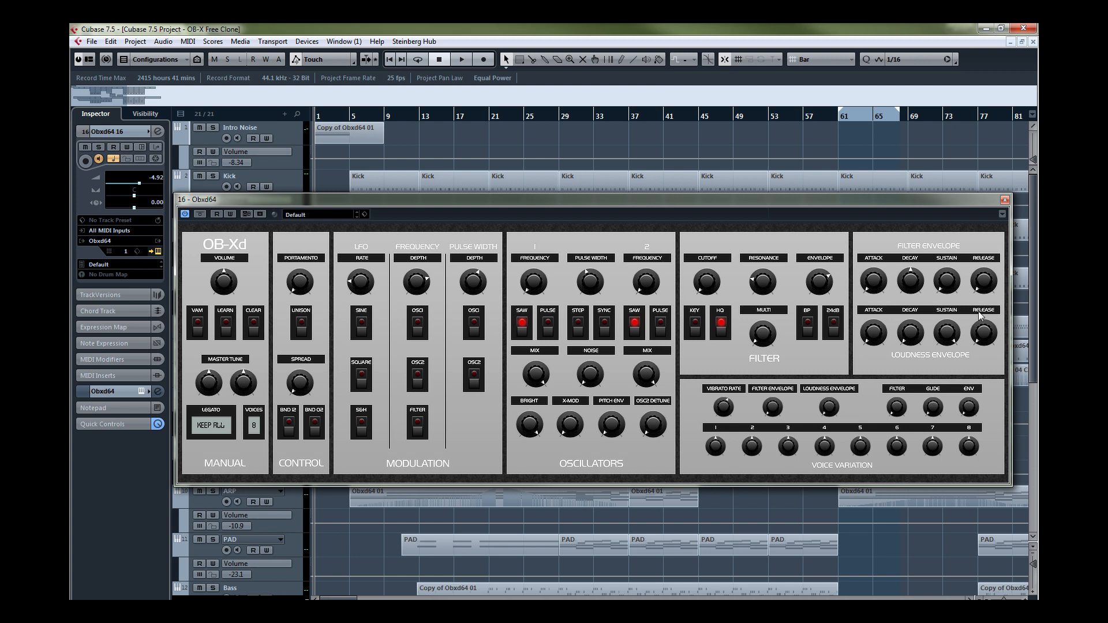
# - Turn off the filter's HQ mode, raise the resonance, and shorten the filter envelope decay and loudness release
pyautogui.click(720, 330)
pyautogui.moveTo(763, 282); pyautogui.dragTo(778, 226)
pyautogui.moveTo(911, 292); pyautogui.dragTo(910, 320)
pyautogui.moveTo(984, 339); pyautogui.dragTo(985, 369)
# - Try the filter's 24dB slope on and off while lengthening the filter decay and release and the loudness release
pyautogui.click(833, 323)
pyautogui.moveTo(911, 276); pyautogui.dragTo(919, 245)
pyautogui.moveTo(993, 288); pyautogui.dragTo(1003, 269)
pyautogui.moveTo(986, 340); pyautogui.dragTo(992, 315)
pyautogui.click(835, 330)
# - Toggle oscillator 1's pulse wave and lower the filter's resonance and envelope amount
pyautogui.click(547, 329)
pyautogui.moveTo(764, 283); pyautogui.dragTo(799, 394)
pyautogui.moveTo(824, 293); pyautogui.dragTo(798, 358)
# - Vary the panning of all eight voices, turning voices 2, 4 and 8 up and the others down
pyautogui.moveTo(713, 443); pyautogui.dragTo(713, 519)
pyautogui.moveTo(752, 446); pyautogui.dragTo(777, 297)
pyautogui.moveTo(792, 445); pyautogui.dragTo(791, 519)
pyautogui.moveTo(825, 444); pyautogui.dragTo(888, 381)
pyautogui.moveTo(859, 449); pyautogui.dragTo(856, 576)
pyautogui.moveTo(896, 446); pyautogui.dragTo(897, 519)
pyautogui.moveTo(932, 445); pyautogui.dragTo(927, 556)
pyautogui.moveTo(976, 448); pyautogui.dragTo(973, 281)
# - Raise the spread and the envelope variation, and try the filter variation at high and low amounts
pyautogui.moveTo(319, 380); pyautogui.dragTo(340, 295)
pyautogui.moveTo(899, 416); pyautogui.dragTo(918, 302)
pyautogui.moveTo(976, 410); pyautogui.dragTo(973, 318)
pyautogui.moveTo(908, 411); pyautogui.dragTo(889, 524)
# - Raise the filter's envelope amount and its velocity response, and lengthen the filter envelope's decay and attack
pyautogui.moveTo(819, 282); pyautogui.dragTo(823, 179)
pyautogui.moveTo(828, 285); pyautogui.dragTo(836, 277)
pyautogui.moveTo(770, 412); pyautogui.dragTo(769, 405)
pyautogui.moveTo(910, 281); pyautogui.dragTo(905, 219)
pyautogui.moveTo(873, 281); pyautogui.dragTo(887, 180)
# - Reset the panning of voices 1 and 2 to default and readjust the panning of voices 5 to 8
pyautogui.doubleClick(752, 446)
pyautogui.doubleClick(789, 447)
pyautogui.moveTo(859, 448); pyautogui.dragTo(859, 393)
pyautogui.moveTo(893, 442); pyautogui.dragTo(892, 501)
pyautogui.moveTo(933, 448); pyautogui.dragTo(942, 401)
pyautogui.moveTo(969, 453); pyautogui.dragTo(967, 434)
# - Shorten the filter attack and decay, adjust the filter envelope amount, and lengthen the loudness decay and release
pyautogui.moveTo(873, 281); pyautogui.dragTo(889, 501)
pyautogui.moveTo(915, 276); pyautogui.dragTo(907, 327)
pyautogui.moveTo(820, 282); pyautogui.dragTo(843, 456)
pyautogui.moveTo(829, 279); pyautogui.dragTo(831, 229)
pyautogui.moveTo(901, 341); pyautogui.dragTo(913, 305)
pyautogui.moveTo(985, 330); pyautogui.dragTo(985, 317)
# - Enable unison and raise the filter cutoff, envelope amount and filter decay
pyautogui.click(301, 330)
pyautogui.moveTo(719, 283); pyautogui.dragTo(721, 246)
pyautogui.moveTo(814, 286); pyautogui.dragTo(816, 278)
pyautogui.moveTo(910, 279); pyautogui.dragTo(910, 261)
# - Set the legato mode to Retrig and increase the voice spread
pyautogui.click(209, 426)
pyautogui.click(228, 478)
pyautogui.moveTo(304, 380); pyautogui.dragTo(310, 346)
# - Pan voices 1 and 8 up and voices 2 and 6 down
pyautogui.moveTo(752, 444); pyautogui.dragTo(766, 336)
pyautogui.moveTo(789, 444); pyautogui.dragTo(789, 522)
pyautogui.moveTo(897, 446); pyautogui.dragTo(898, 496)
pyautogui.moveTo(966, 442); pyautogui.dragTo(956, 288)
# - Shorten the filter decay, raise oscillator 2's detune and frequency, and enable the pulse waves of both oscillators
pyautogui.moveTo(803, 341); pyautogui.dragTo(806, 330)
pyautogui.moveTo(913, 281); pyautogui.dragTo(908, 307)
pyautogui.moveTo(650, 426); pyautogui.dragTo(664, 337)
pyautogui.click(660, 329)
pyautogui.click(548, 329)
pyautogui.moveTo(646, 275); pyautogui.dragTo(649, 259)
# - Enable the filter's HQ, 24dB and BP modes and adjust its resonance and Multi controls
pyautogui.click(720, 329)
pyautogui.click(833, 329)
pyautogui.moveTo(765, 287); pyautogui.dragTo(766, 253)
pyautogui.moveTo(766, 273); pyautogui.dragTo(765, 174)
pyautogui.moveTo(771, 306); pyautogui.dragTo(758, 382)
pyautogui.click(807, 325)
pyautogui.moveTo(767, 341)
pyautogui.mouseDown()
pyautogui.moveTo(756, 307)
pyautogui.moveTo(753, 358)
pyautogui.mouseUp()
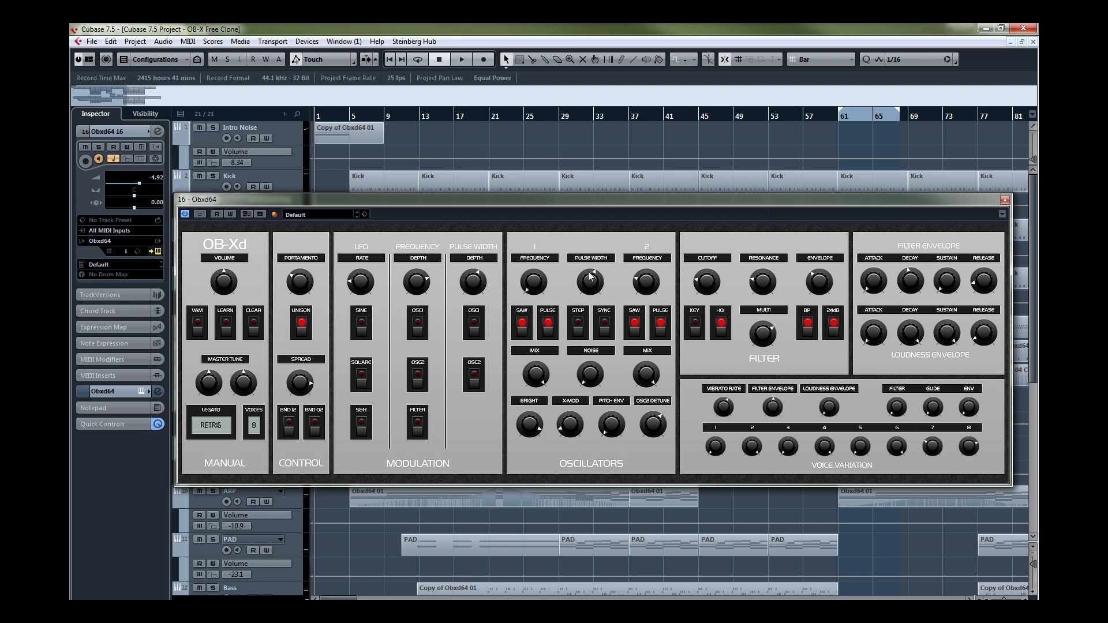
# - Enable oscillator sync and the sine LFO, and route modulation to both pulse widths and the filter
pyautogui.click(473, 328)
pyautogui.click(605, 326)
pyautogui.click(359, 326)
pyautogui.click(418, 333)
pyautogui.click(418, 333)
pyautogui.click(415, 427)
# - Lower the LFO rate, vary the frequency depth, enable the S&H wave, and try the square wave on and off
pyautogui.moveTo(417, 283); pyautogui.dragTo(413, 365)
pyautogui.moveTo(354, 283); pyautogui.dragTo(364, 380)
pyautogui.moveTo(416, 282); pyautogui.dragTo(424, 189)
pyautogui.click(364, 434)
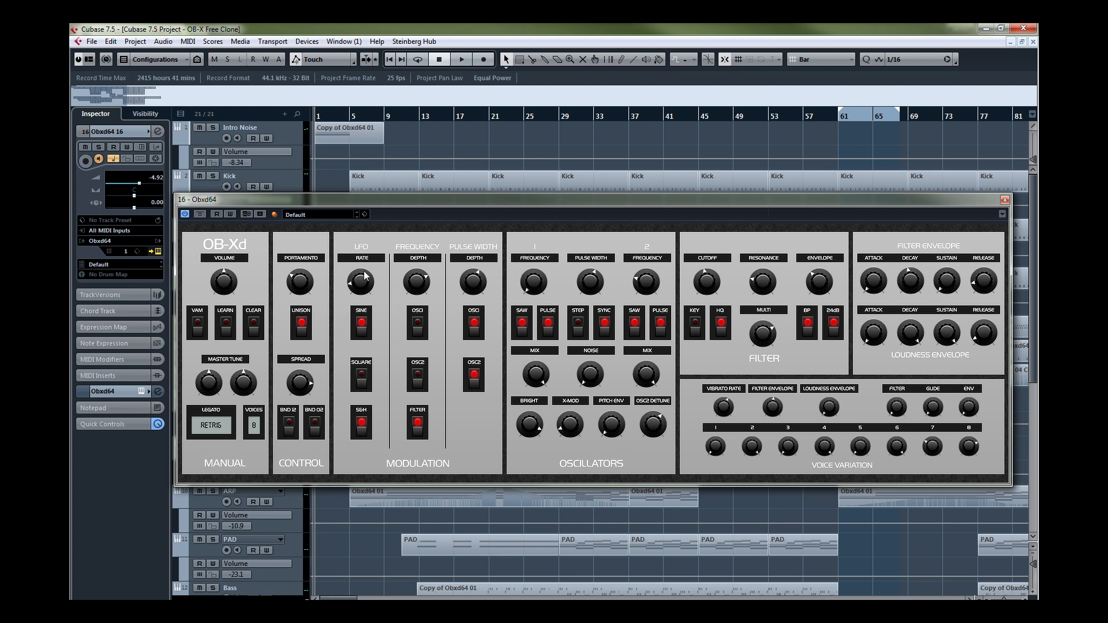
pyautogui.click(362, 376)
pyautogui.click(364, 375)
# - Enable the BND 12 pitch-bend option, try BND O2 on and off, and lower the volume
pyautogui.click(316, 428)
pyautogui.click(289, 427)
pyautogui.click(317, 430)
pyautogui.moveTo(227, 283); pyautogui.dragTo(224, 307)
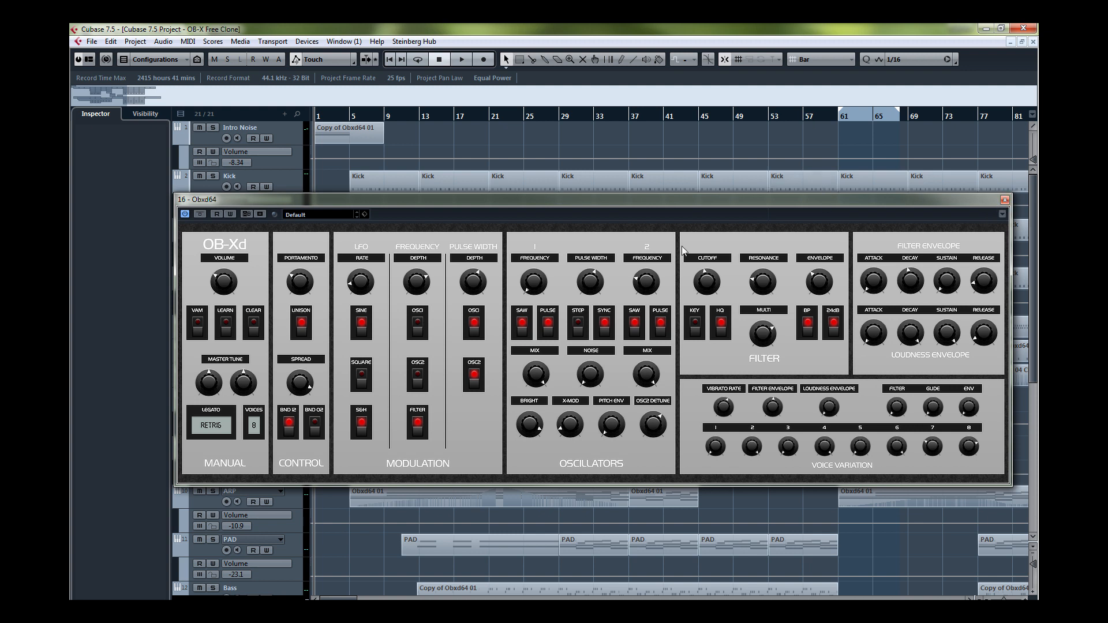
# - View the list of available preset banks without loading one
pyautogui.rightClick(559, 237)
pyautogui.moveTo(586, 258)
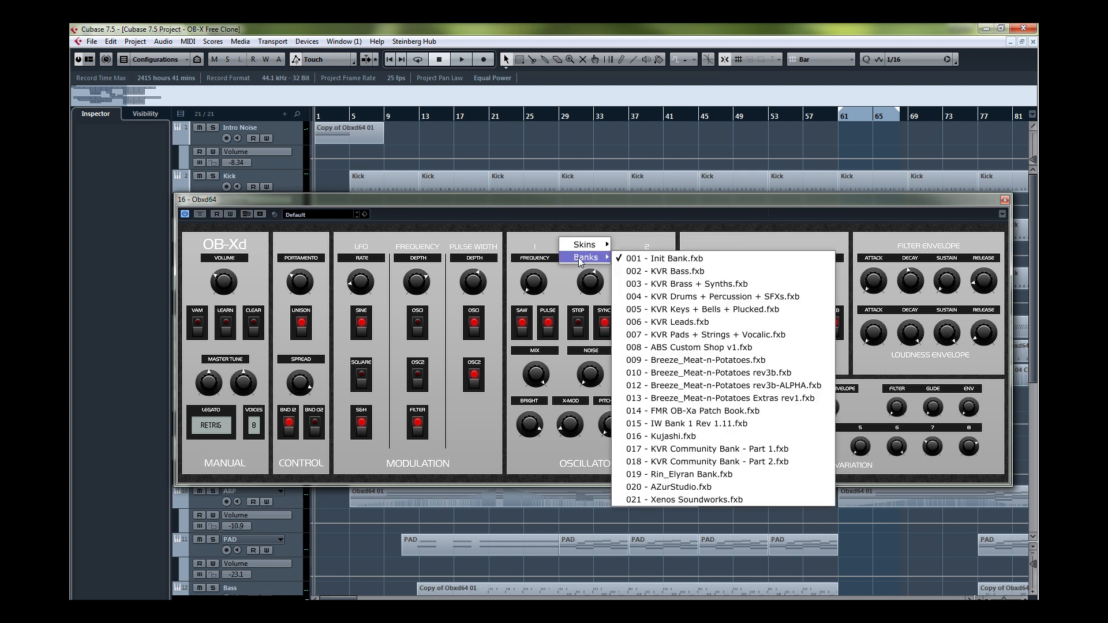
pyautogui.click(698, 221)
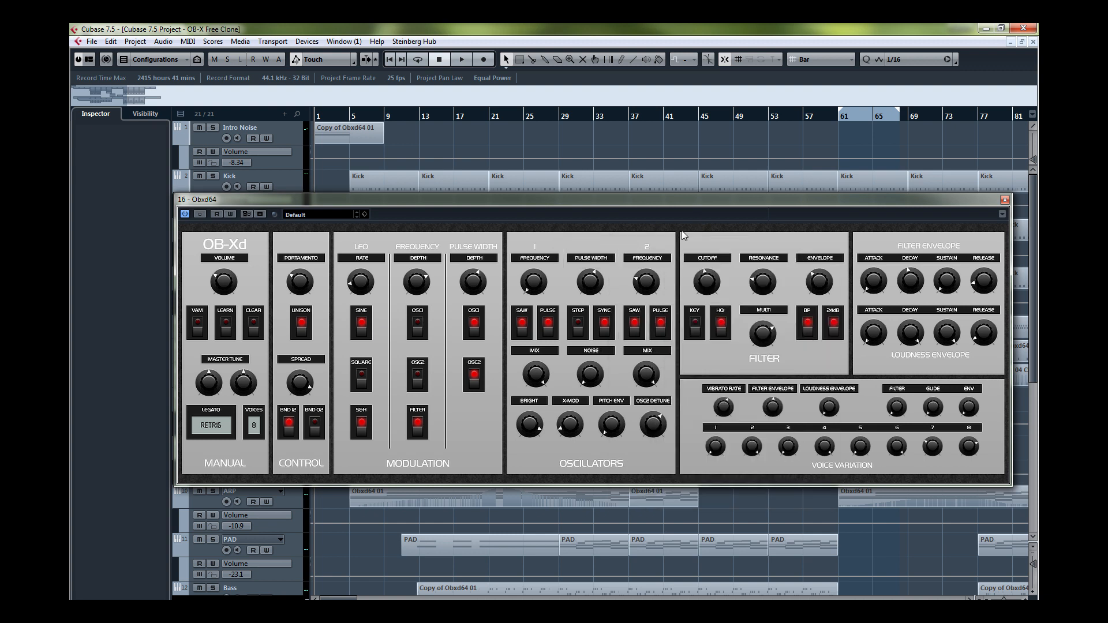
pyautogui.rightClick(629, 245)
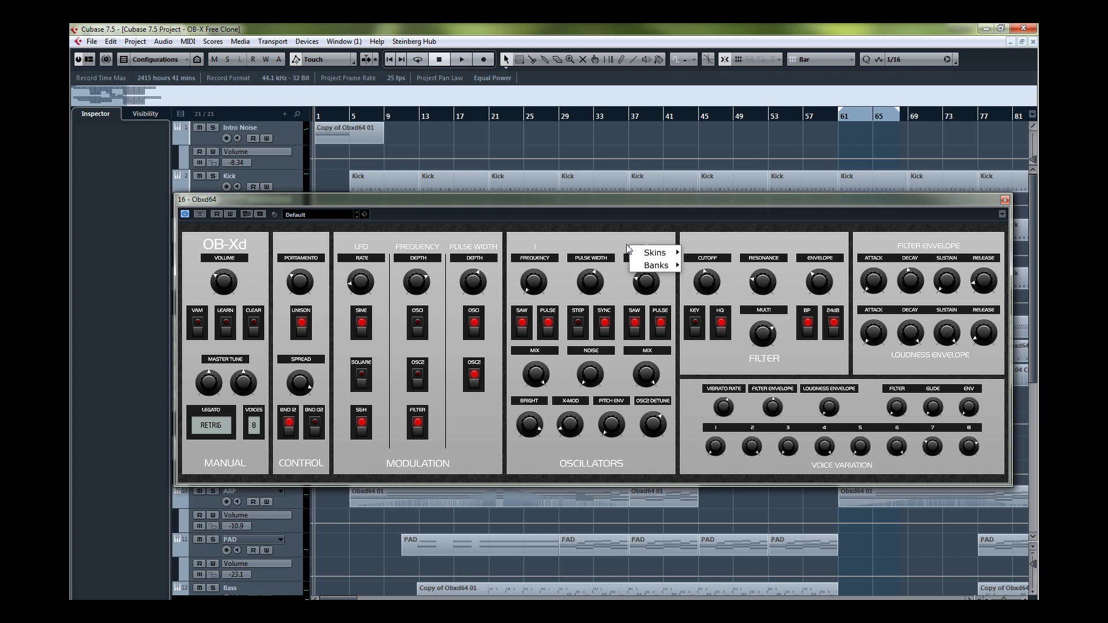
pyautogui.click(618, 247)
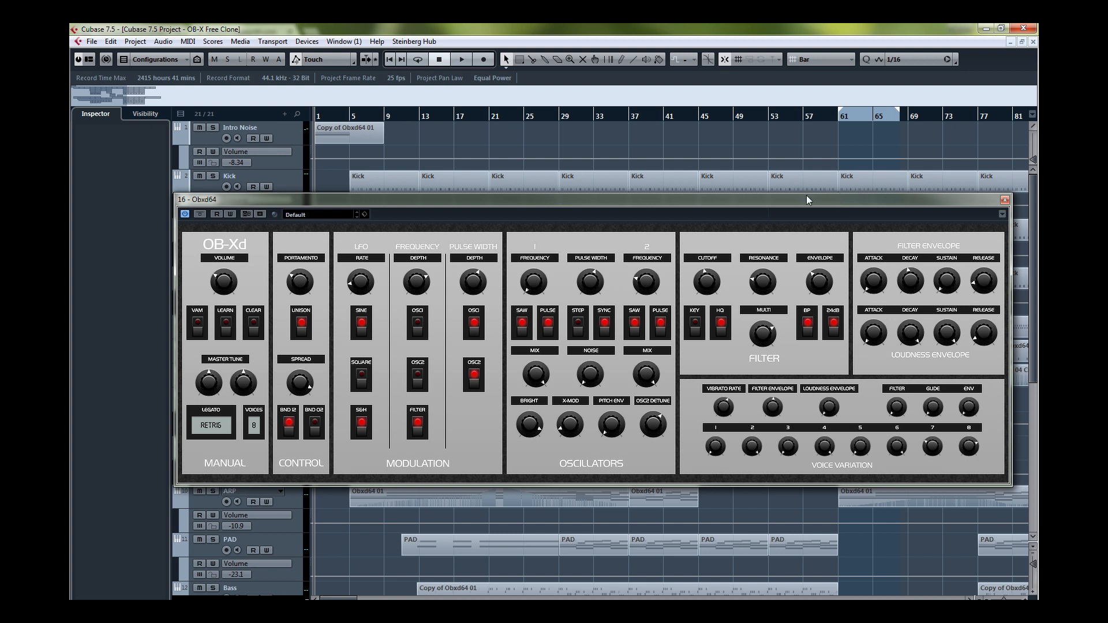
# - Move the synth window higher and apply the discoDSP Classic skin
pyautogui.moveTo(806, 200); pyautogui.dragTo(797, 135)
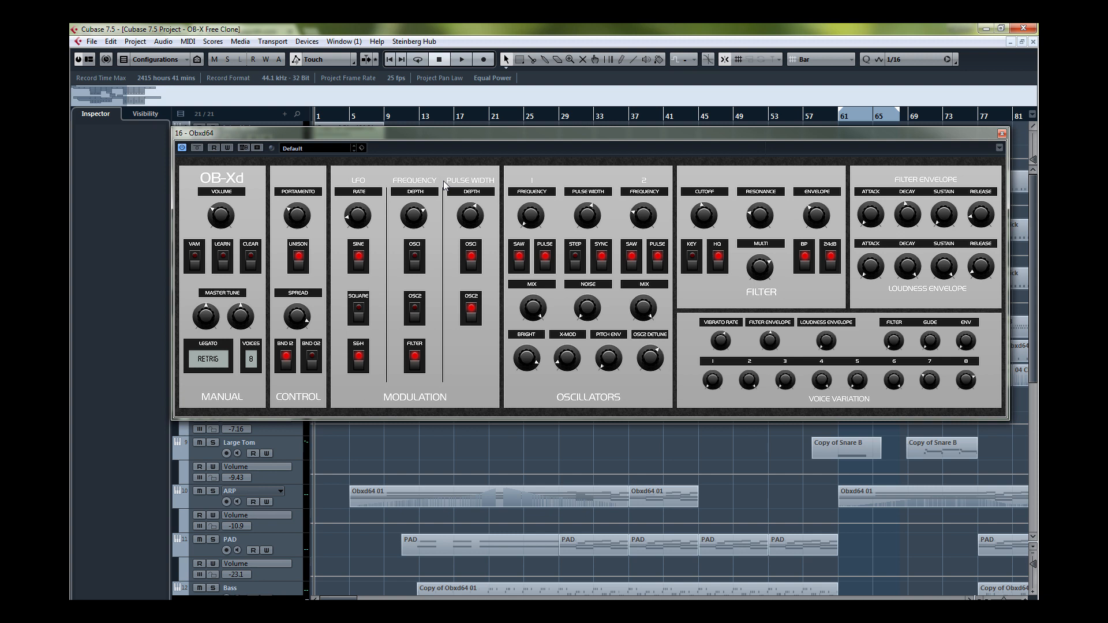
pyautogui.rightClick(546, 176)
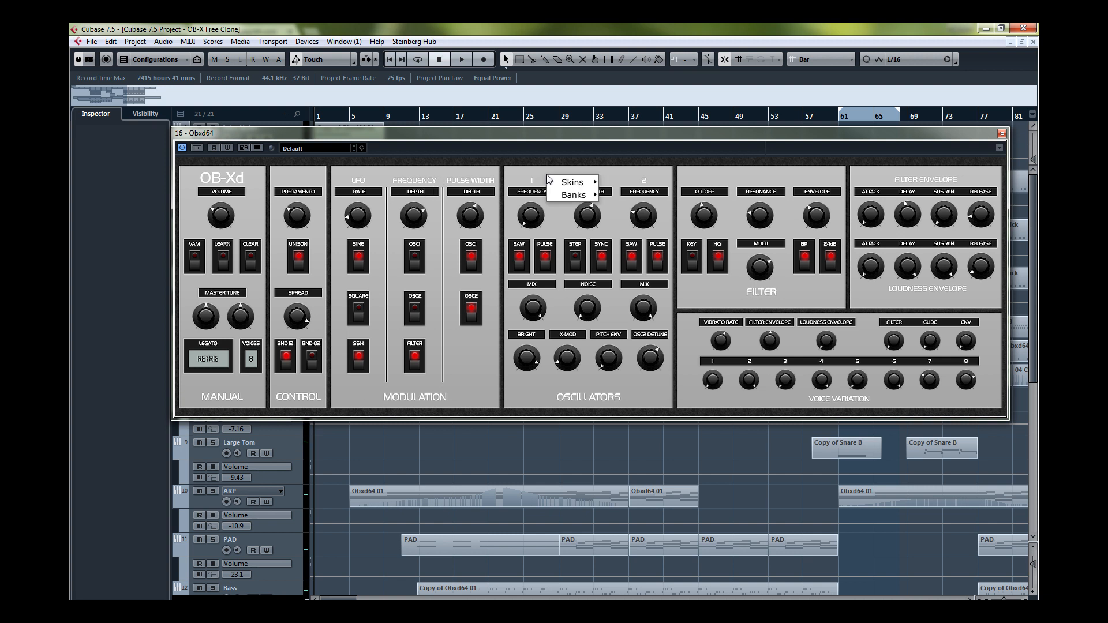
pyautogui.moveTo(568, 182)
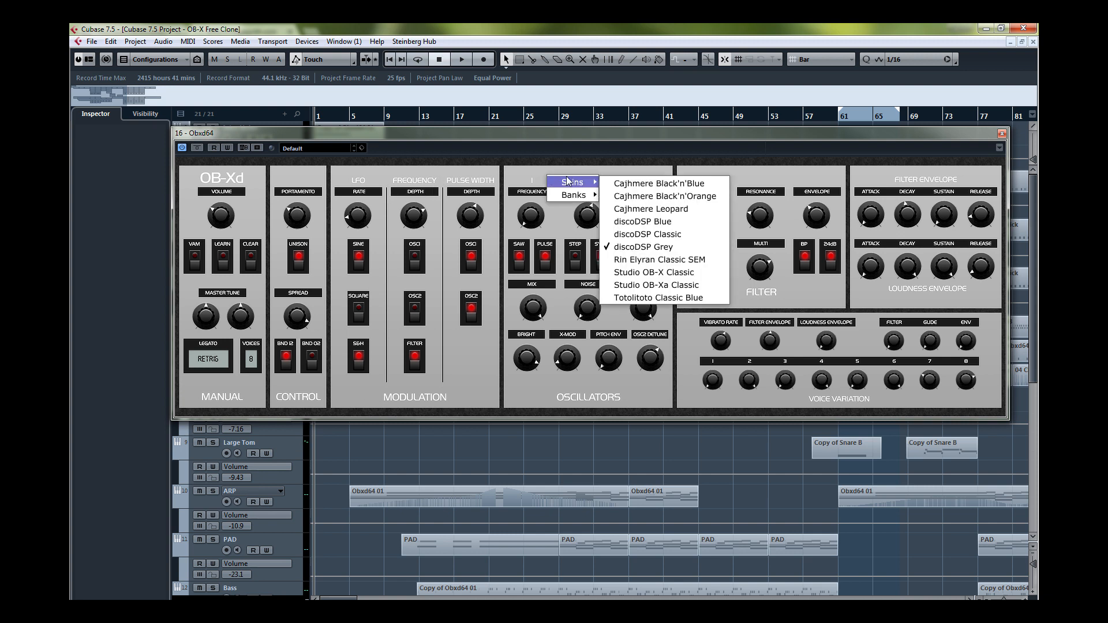
pyautogui.click(659, 233)
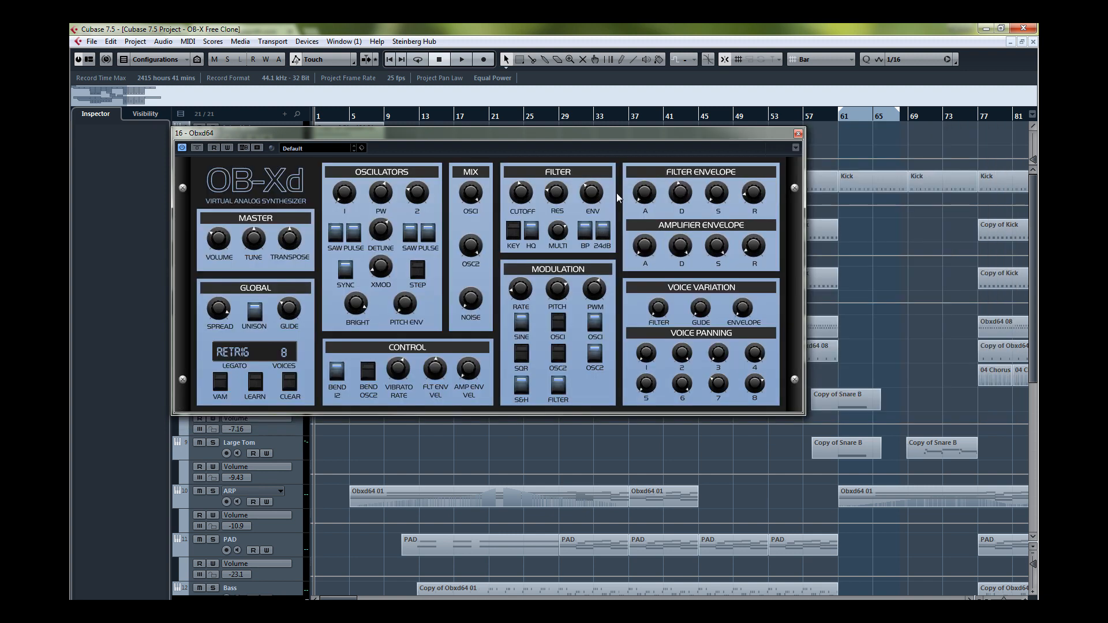
# - Try the discoDSP Blue skin followed by the Cajhmere Black'n'Blue skin
pyautogui.rightClick(555, 173)
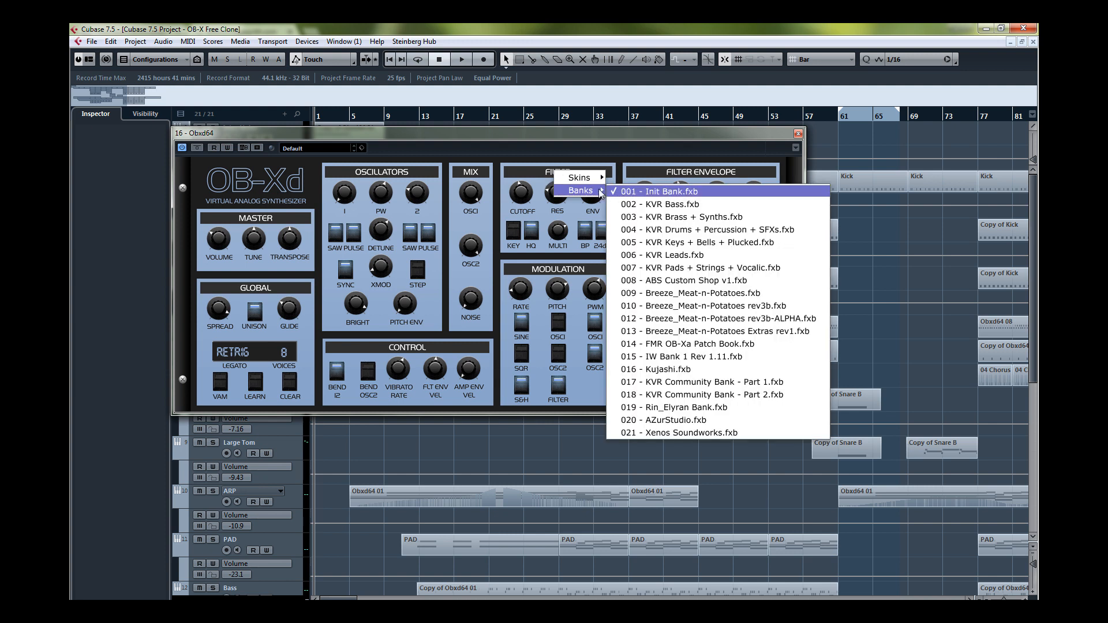
pyautogui.moveTo(588, 182)
pyautogui.click(692, 218)
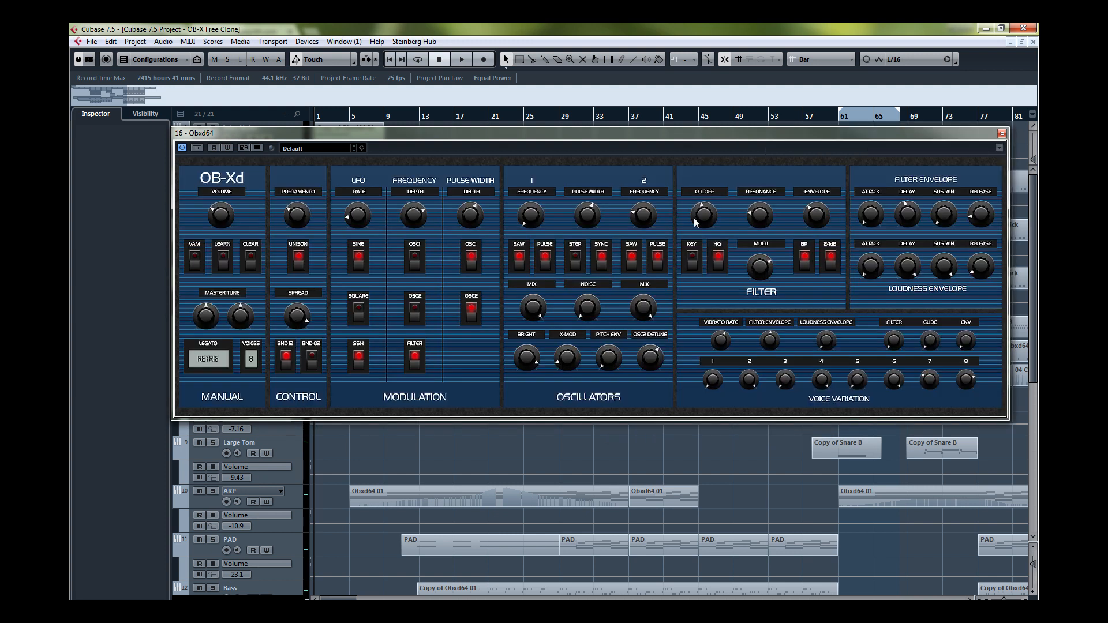
pyautogui.rightClick(602, 180)
pyautogui.moveTo(632, 187)
pyautogui.click(710, 188)
# - Try the Cajhmere Black'n'Orange skin followed by the Cajhmere Leopard skin
pyautogui.rightClick(580, 155)
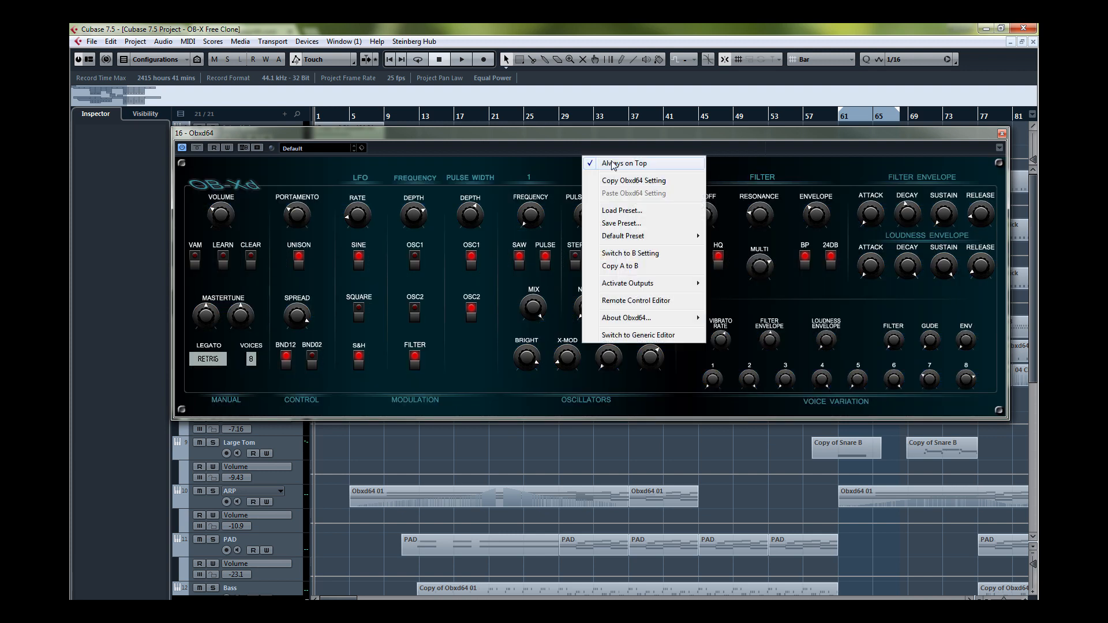
pyautogui.rightClick(726, 175)
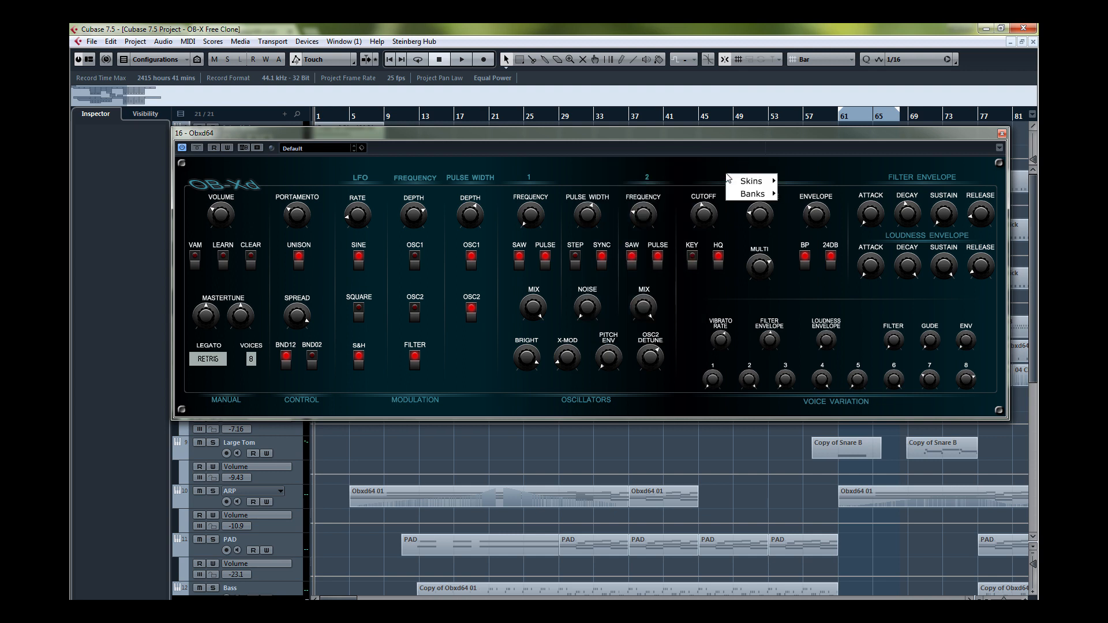
pyautogui.moveTo(764, 185)
pyautogui.click(813, 196)
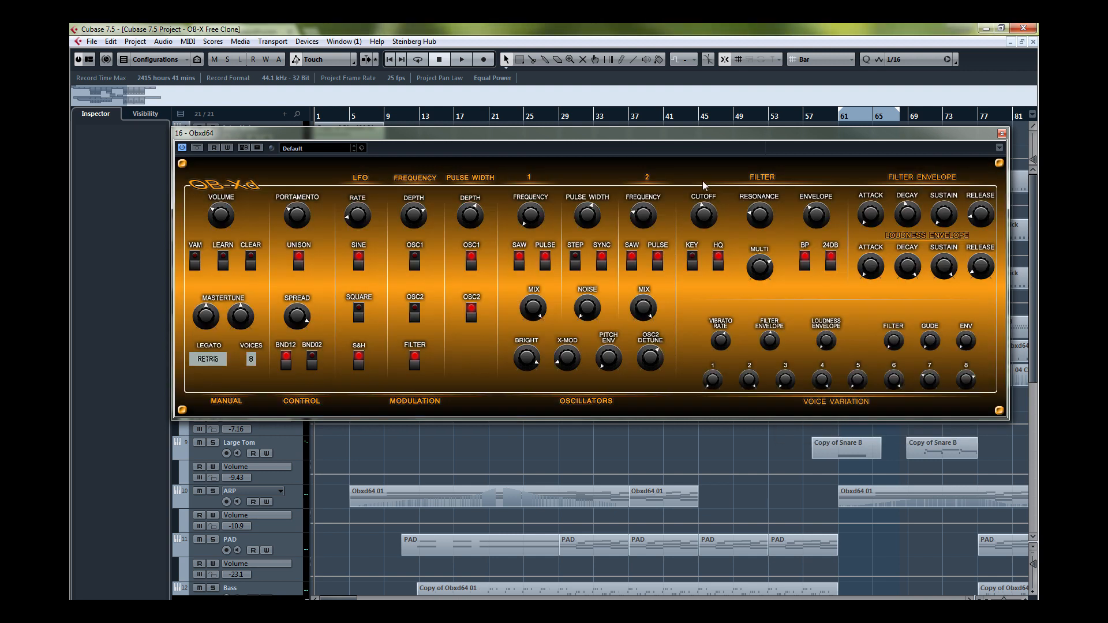
pyautogui.rightClick(685, 170)
pyautogui.moveTo(707, 173)
pyautogui.click(770, 199)
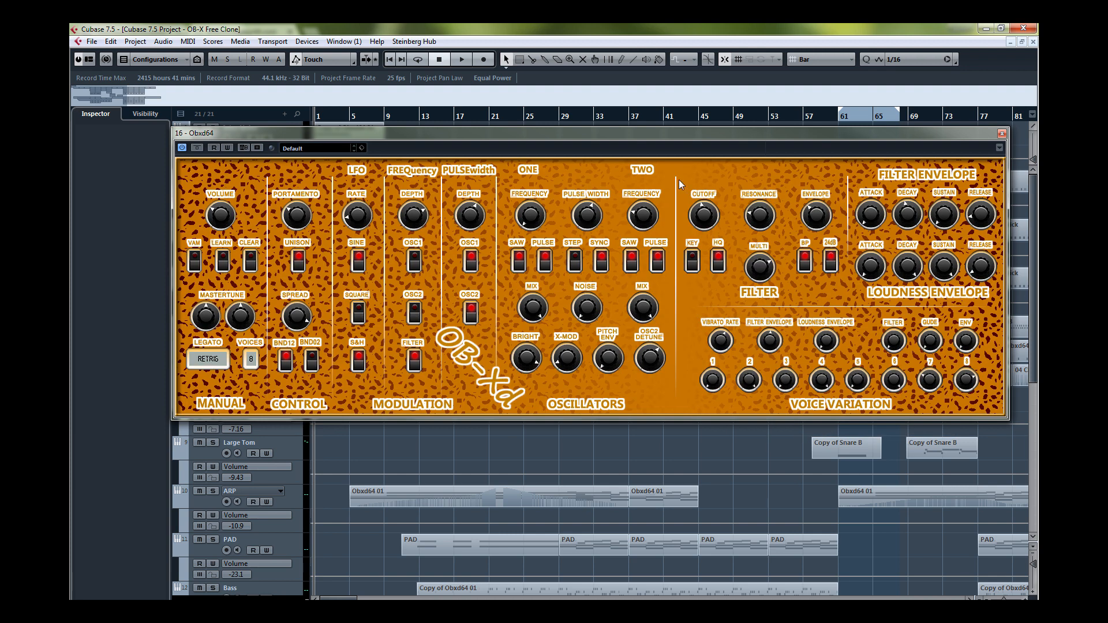
# - Try the Rin Elyran Classic SEM skin followed by the Studio OB-X Classic skin
pyautogui.rightClick(679, 184)
pyautogui.moveTo(705, 188)
pyautogui.click(773, 264)
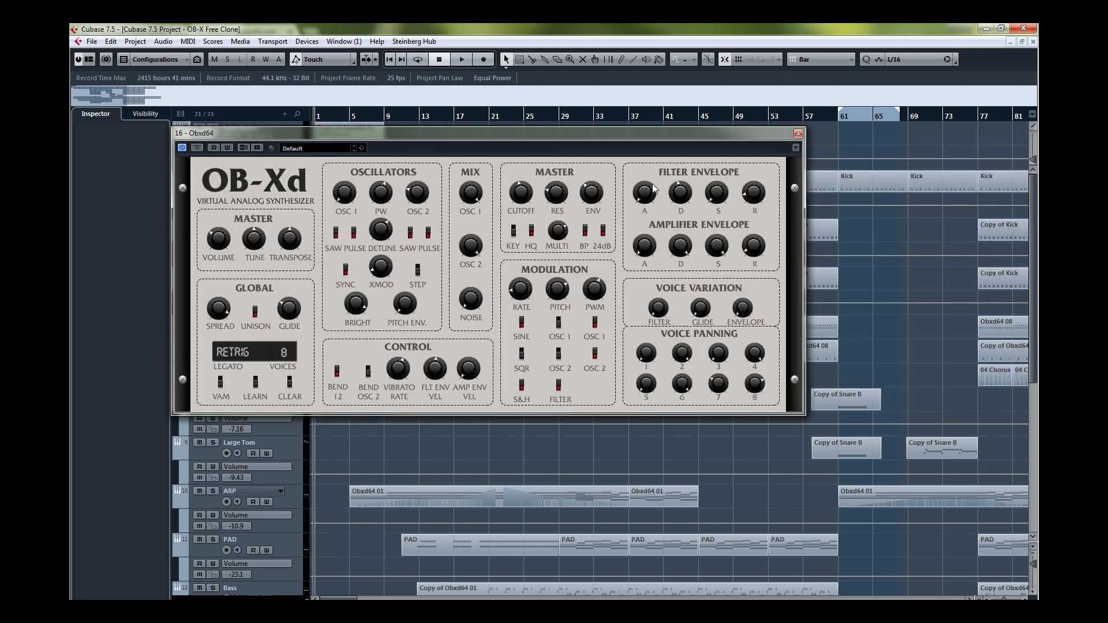
pyautogui.rightClick(611, 175)
pyautogui.moveTo(635, 191)
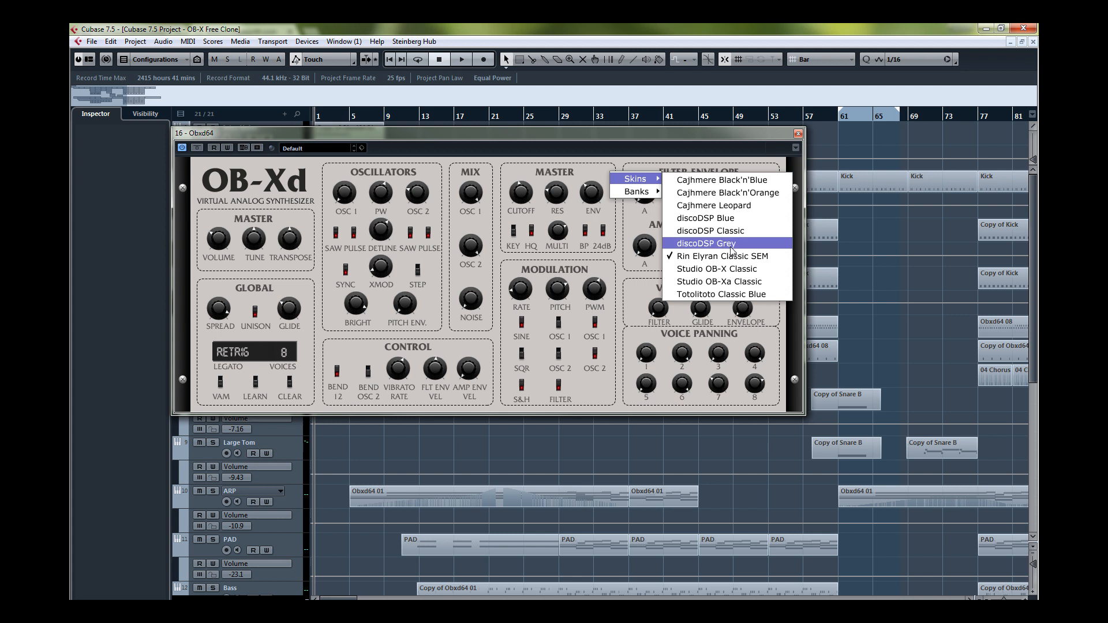
pyautogui.click(729, 269)
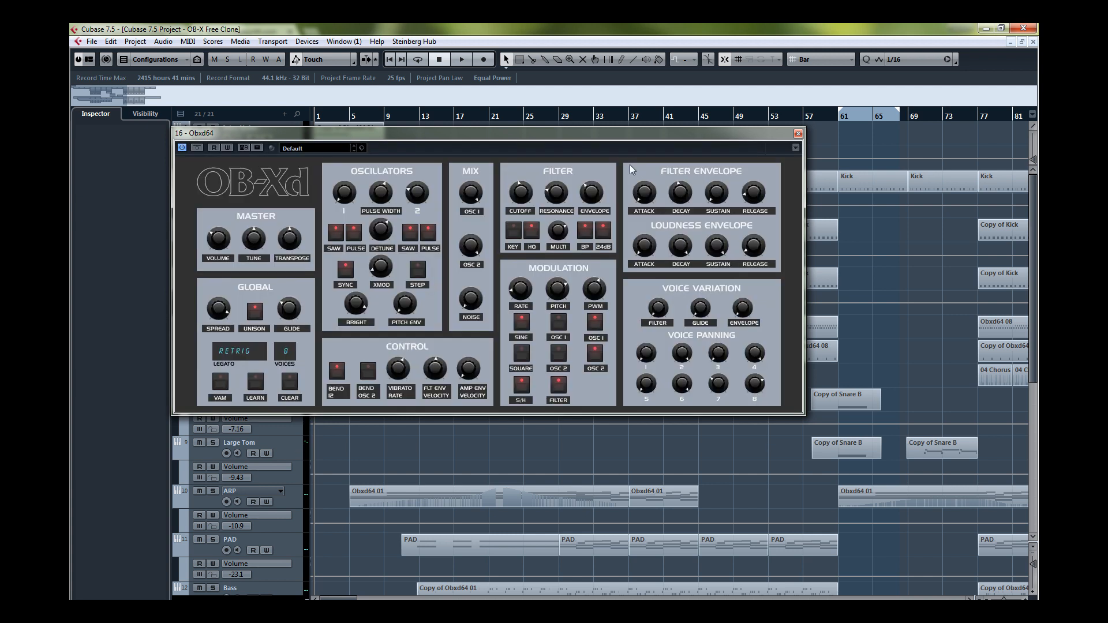
# - Try the Studio OB-Xa Classic skin followed by the Totolitoto Classic Blue skin
pyautogui.rightClick(630, 166)
pyautogui.moveTo(650, 175)
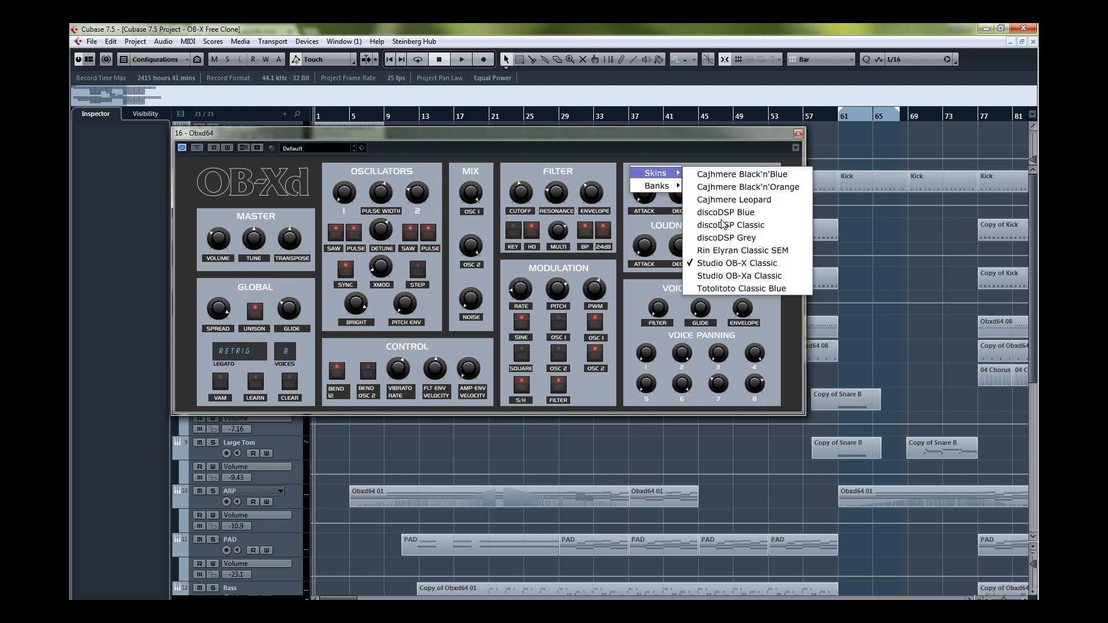
pyautogui.click(740, 274)
pyautogui.rightClick(647, 173)
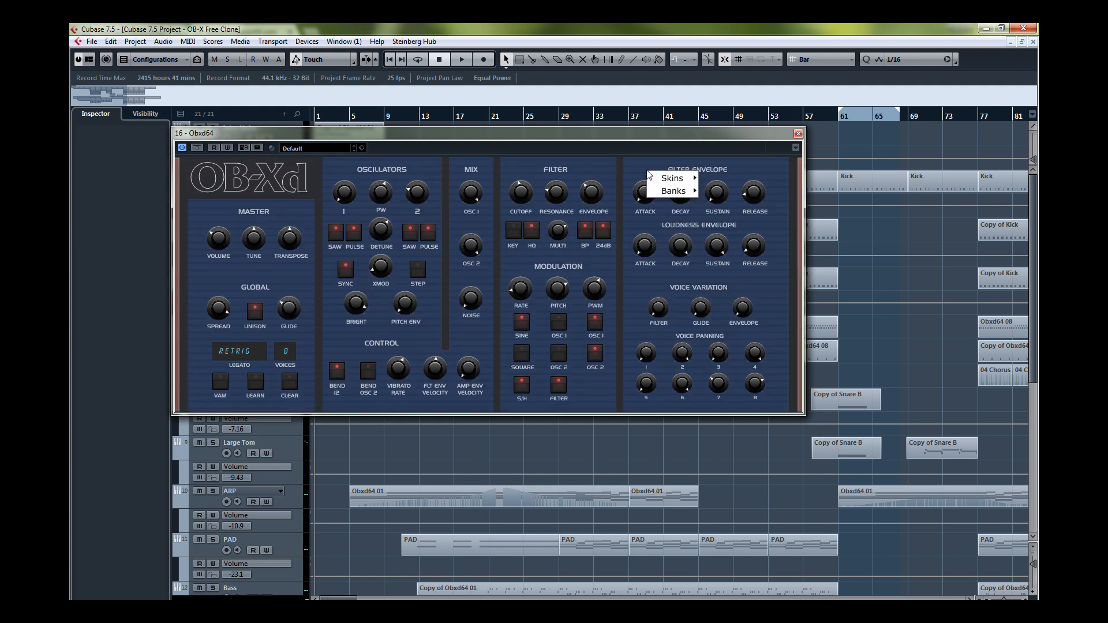
pyautogui.moveTo(669, 190)
pyautogui.click(753, 297)
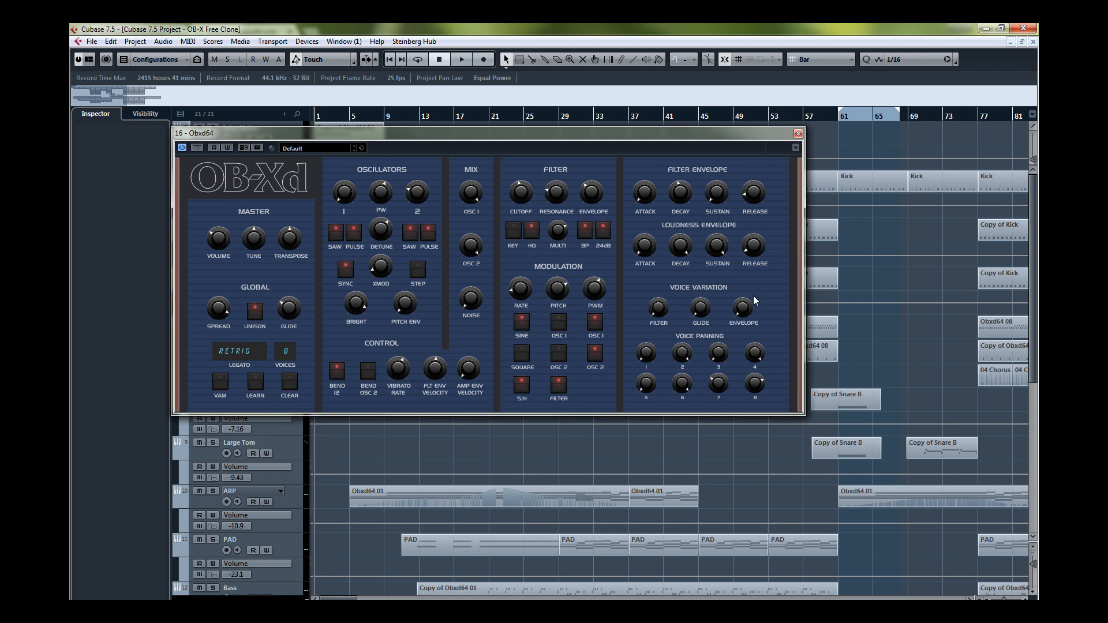
# - Apply the discoDSP Grey skin to the synth
pyautogui.rightClick(628, 190)
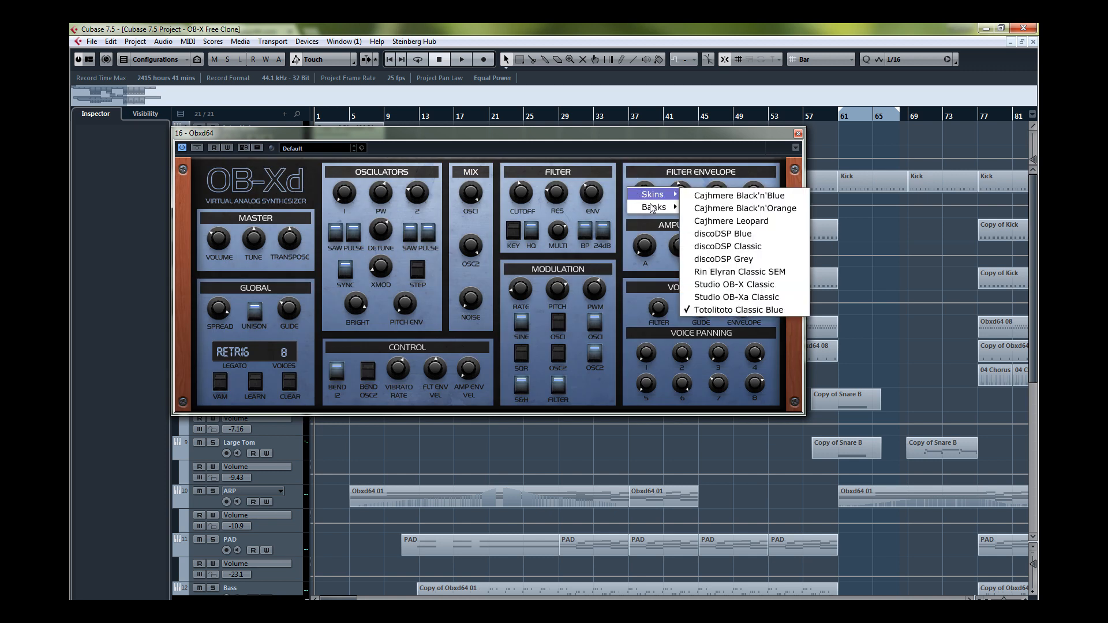
pyautogui.moveTo(655, 196)
pyautogui.click(723, 259)
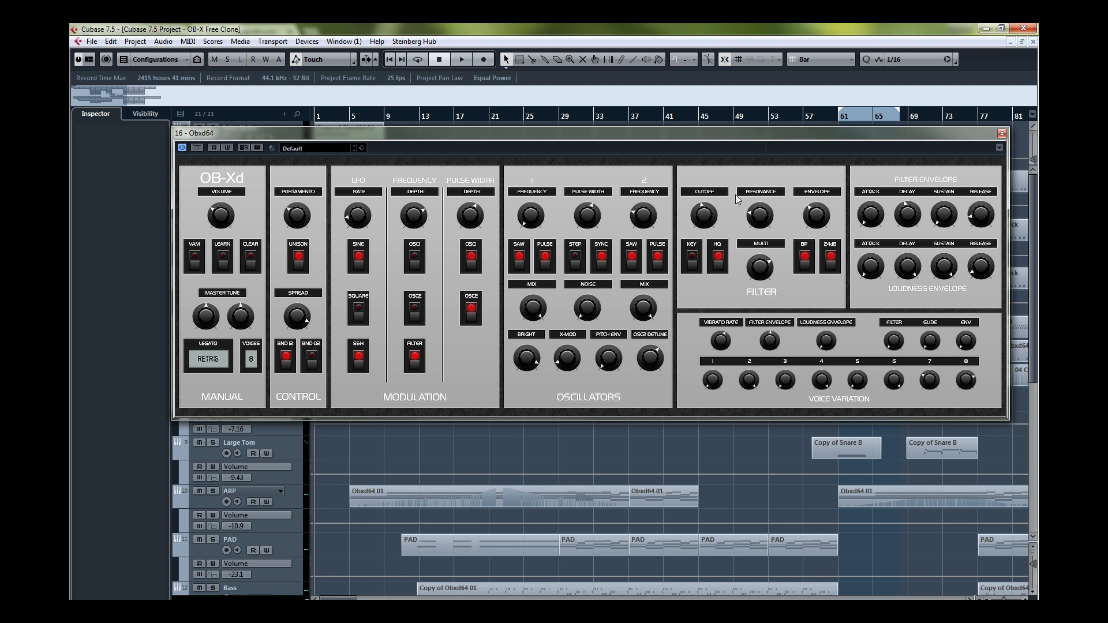
# - Switch the synth to the discoDSP Blue skin and on to discoDSP Classic
pyautogui.rightClick(713, 193)
pyautogui.moveTo(741, 197)
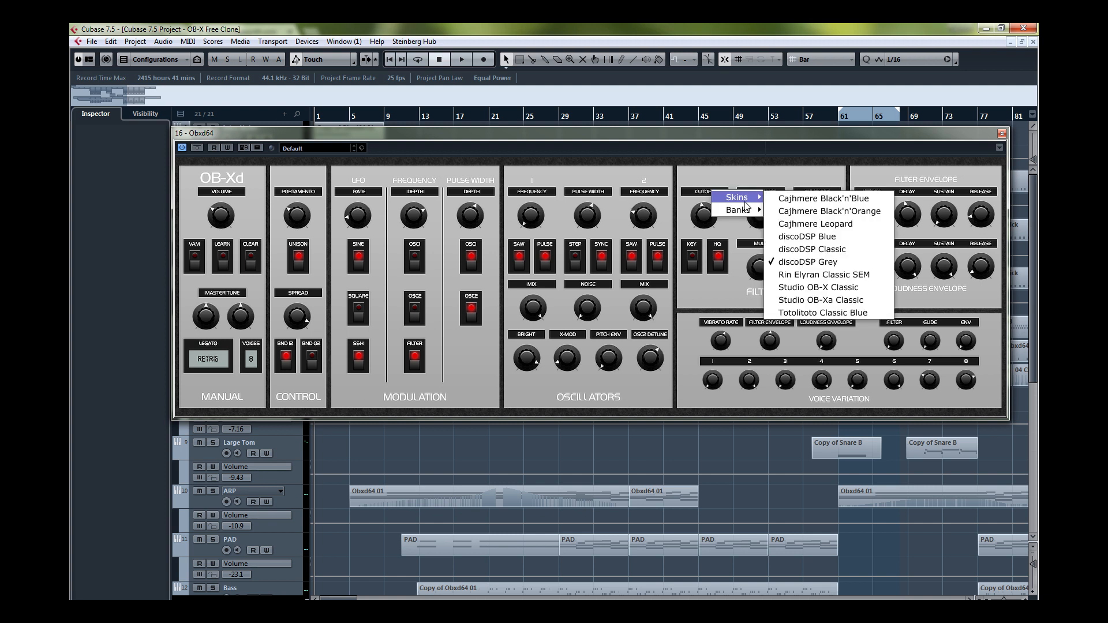
pyautogui.click(802, 240)
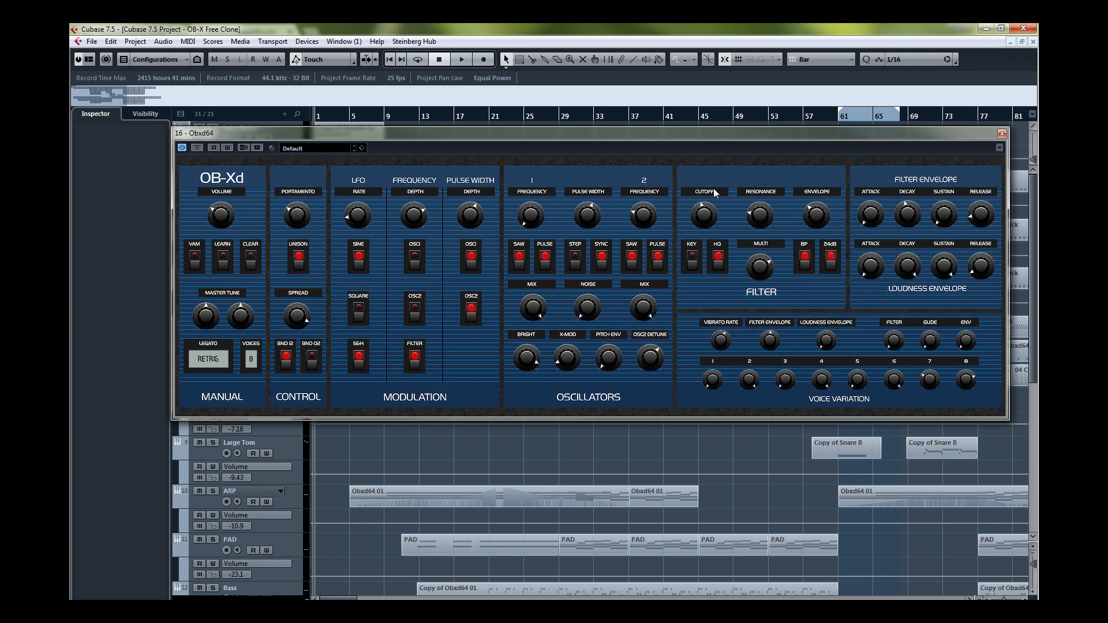
pyautogui.rightClick(715, 193)
pyautogui.moveTo(741, 197)
pyautogui.click(770, 251)
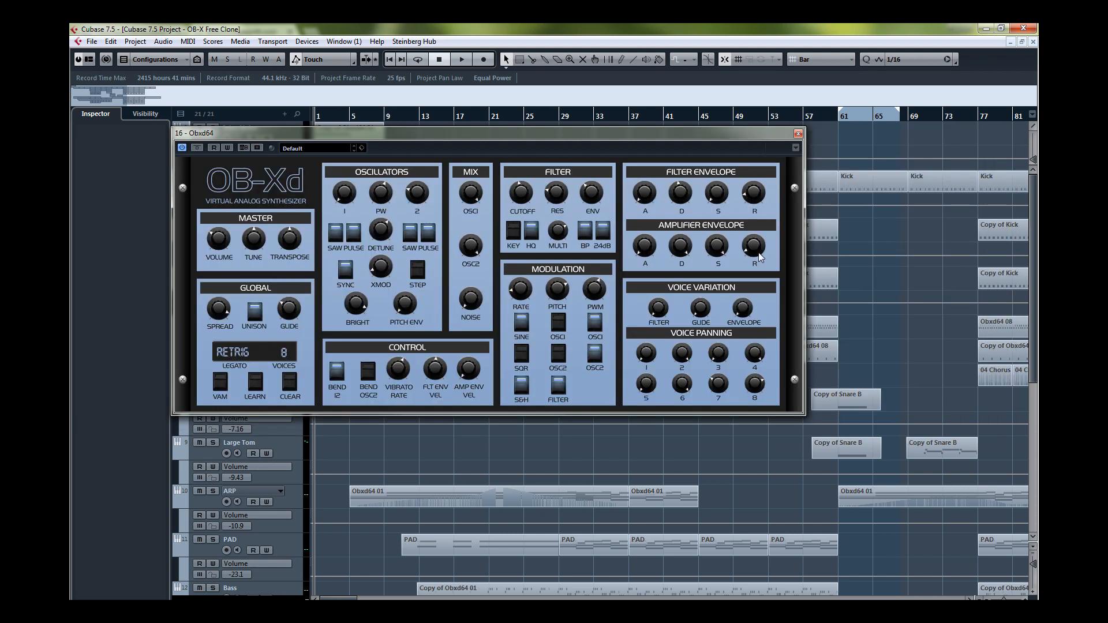
# - Return the synth to the discoDSP Grey skin and reposition its window to show the whole panel
pyautogui.moveTo(510, 163); pyautogui.dragTo(552, 173)
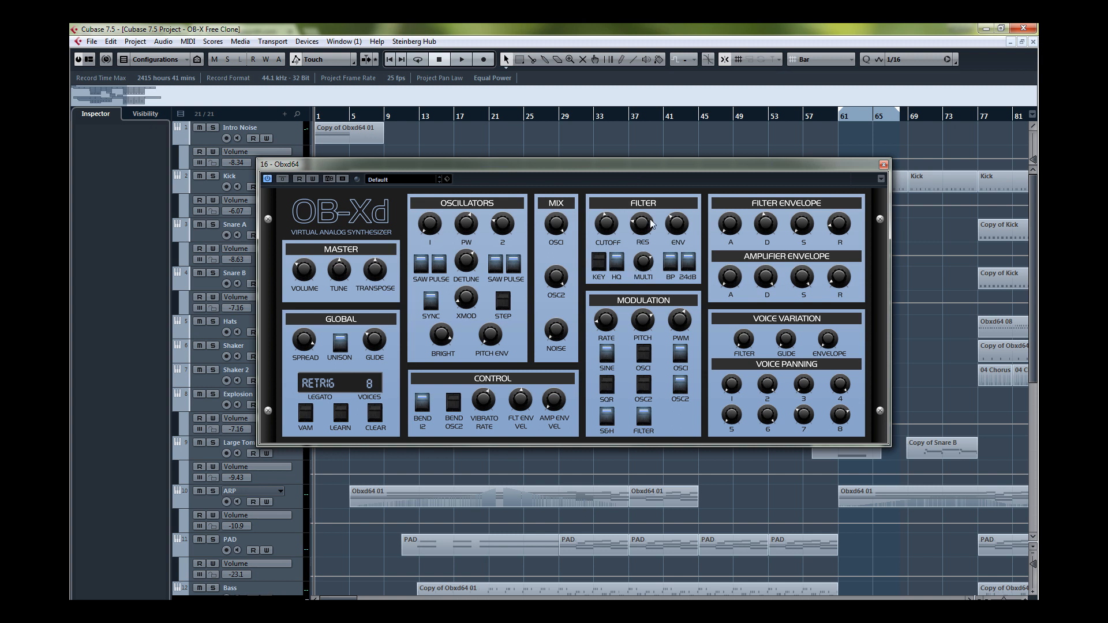
pyautogui.rightClick(678, 197)
pyautogui.moveTo(707, 209)
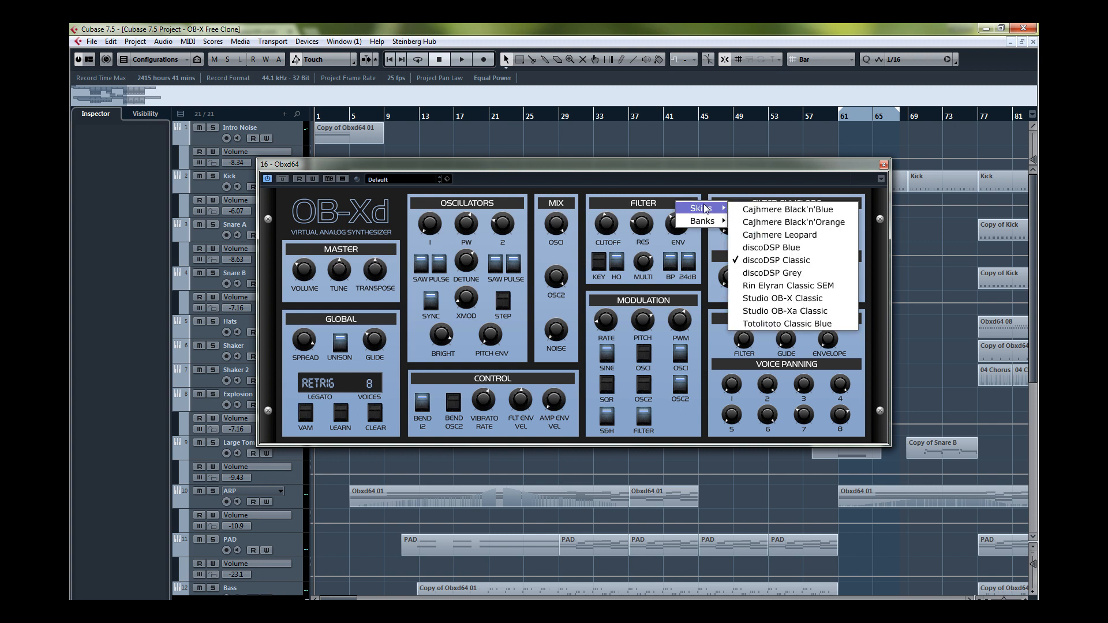
pyautogui.click(771, 273)
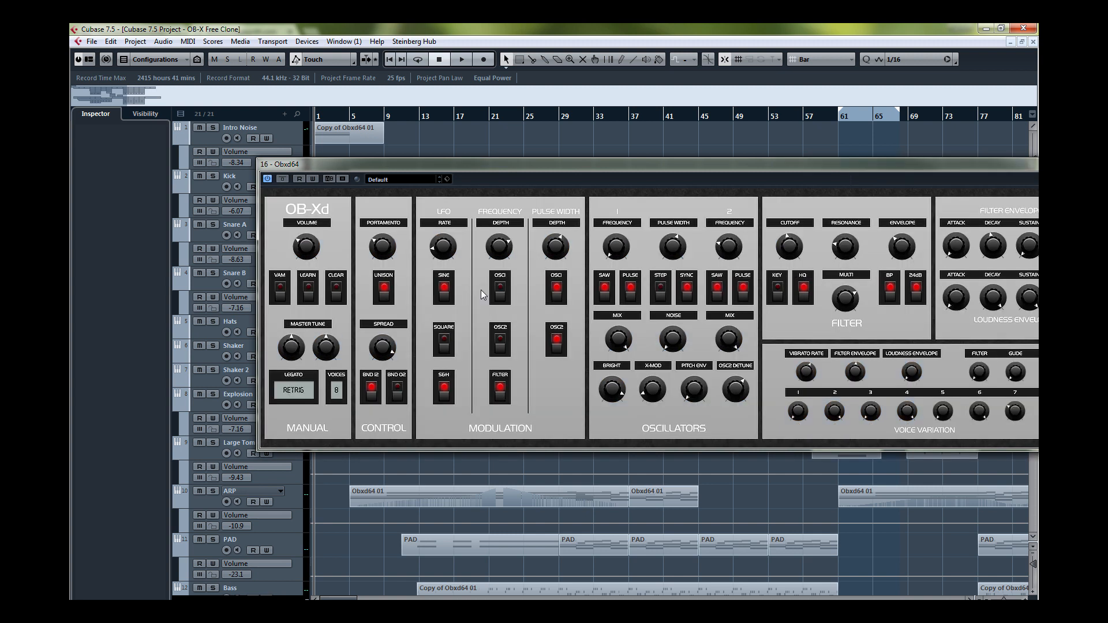
pyautogui.moveTo(665, 164); pyautogui.dragTo(517, 152)
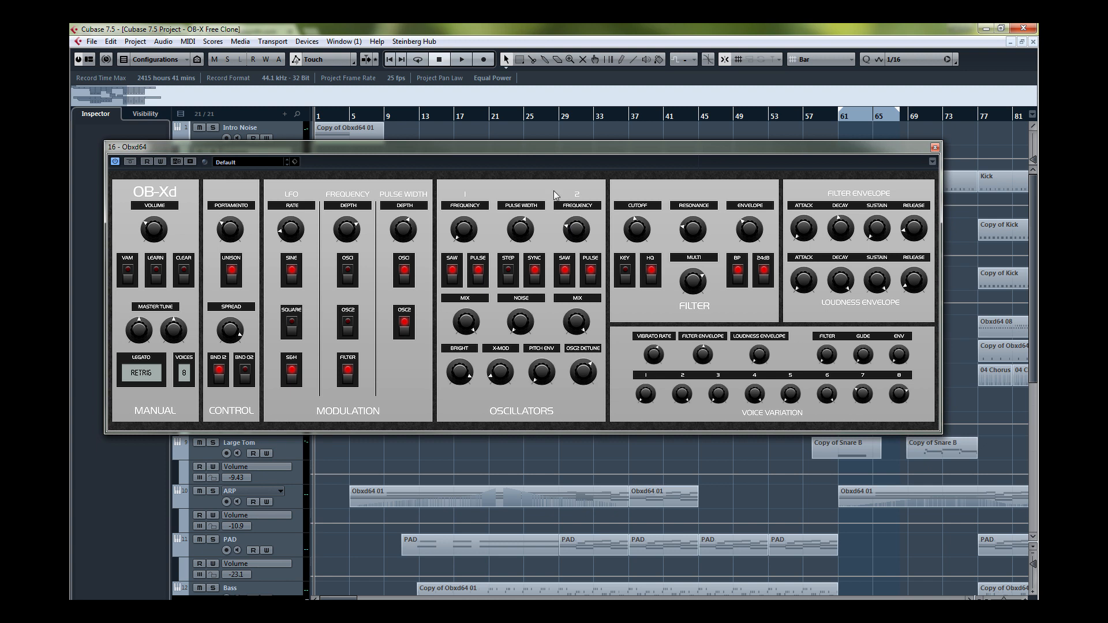
# - Load the preset bank 002 - KVR Bass.fxb
pyautogui.rightClick(552, 191)
pyautogui.moveTo(591, 201)
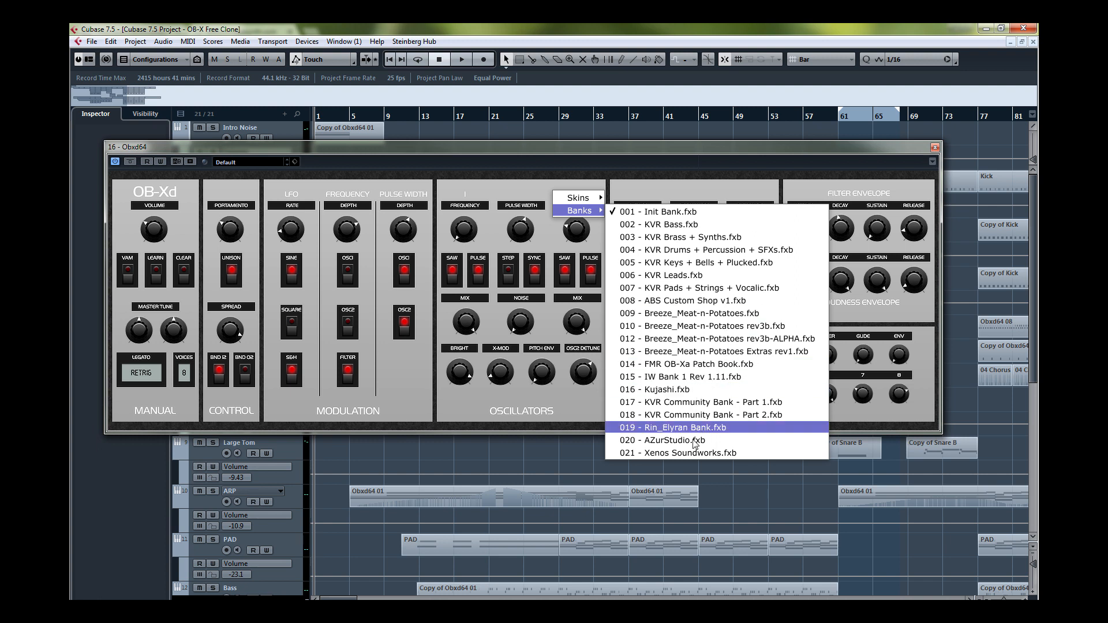
pyautogui.click(676, 224)
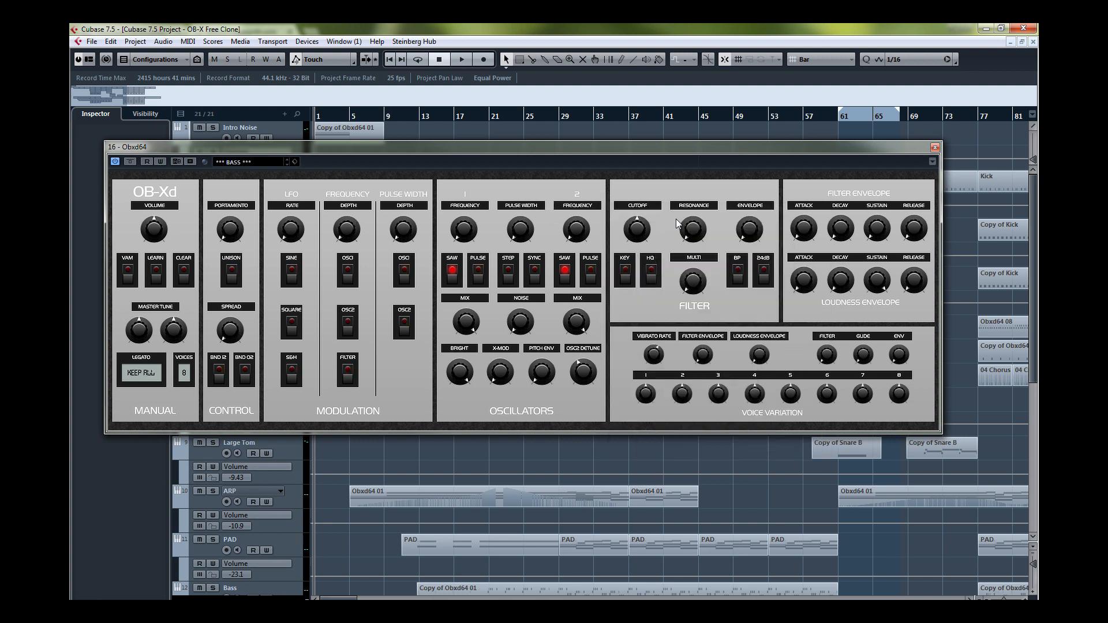
pyautogui.rightClick(584, 200)
pyautogui.click(554, 199)
# - Browse the bass bank's preset list and load the Acidic Bass 1 IW preset
pyautogui.click(245, 164)
pyautogui.scroll(-6, 228, 295)
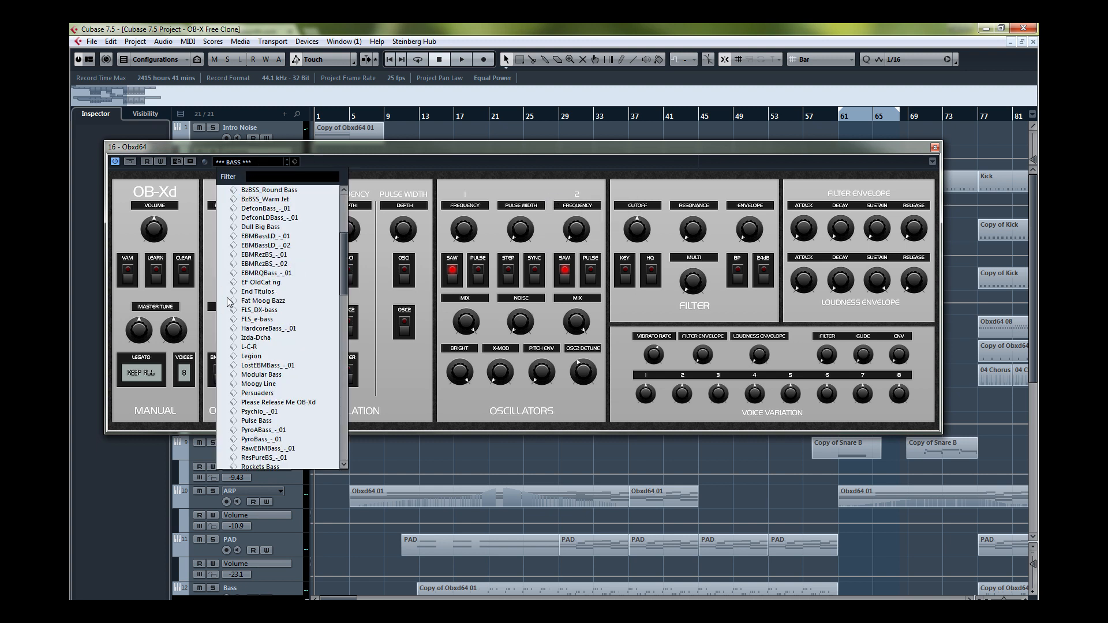
pyautogui.click(348, 263)
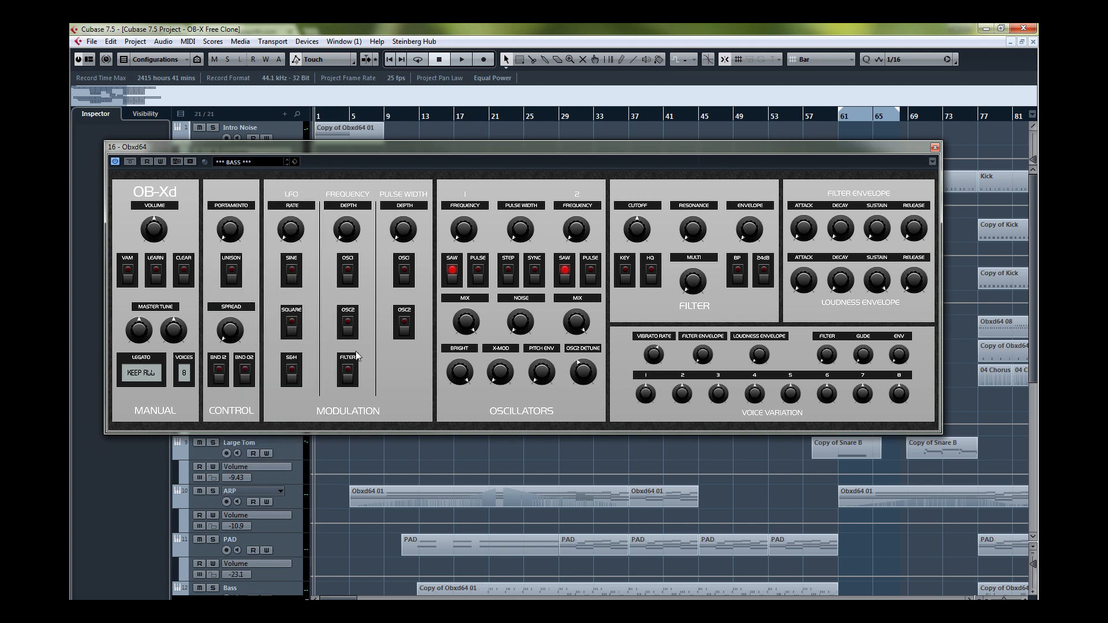
pyautogui.click(255, 164)
pyautogui.click(266, 203)
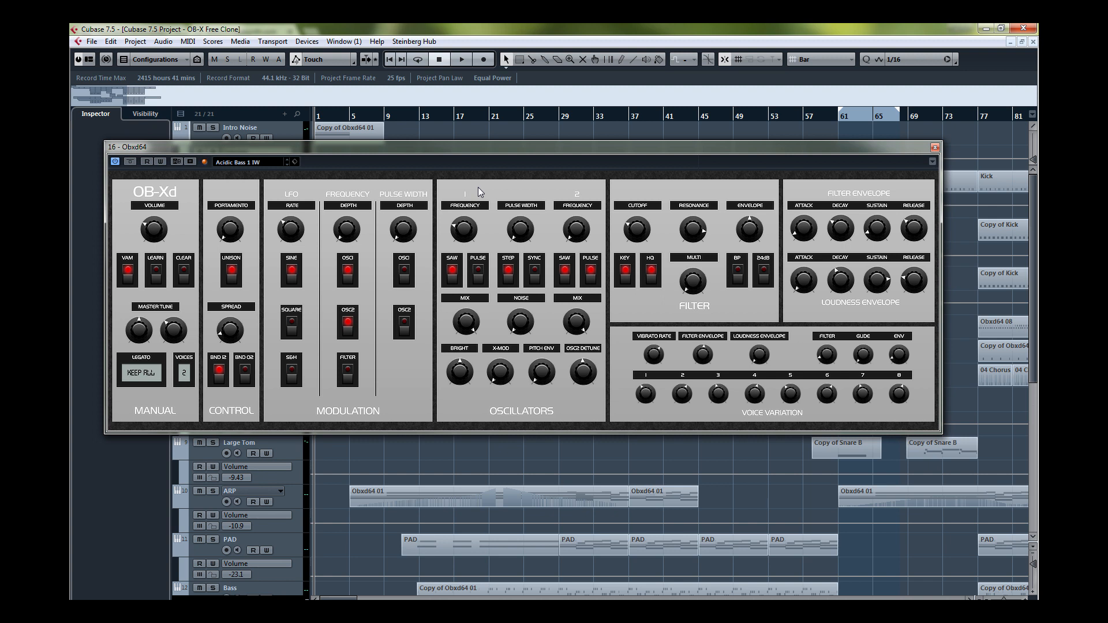
# - Load the BASS - BrASS Lead FB preset and advance to Bass I (Slap) OB-Xa
pyautogui.click(240, 163)
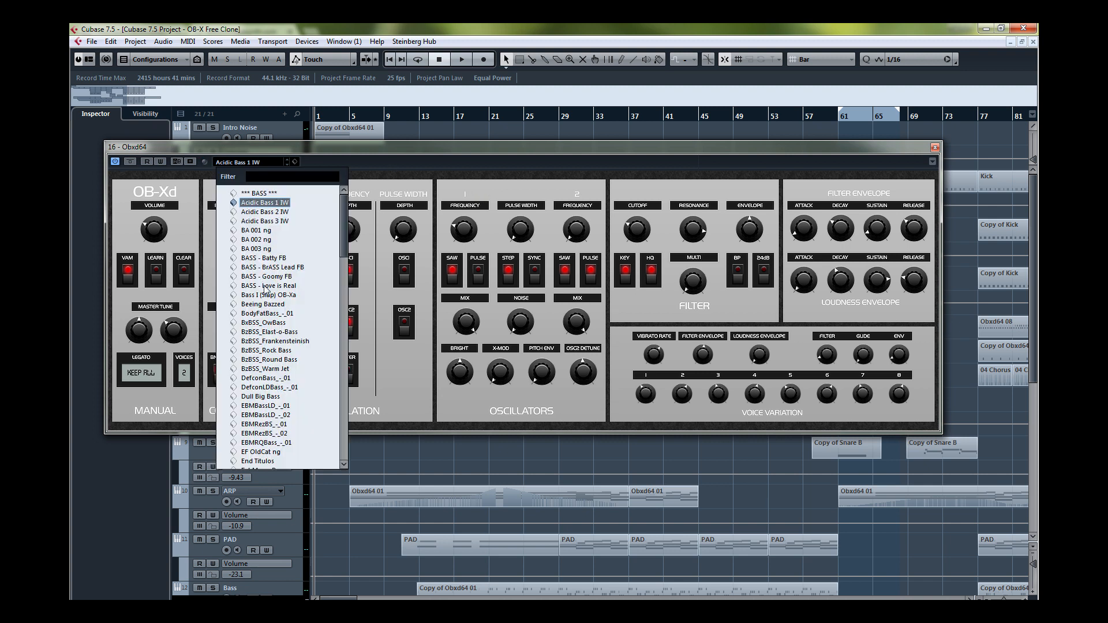
pyautogui.click(270, 268)
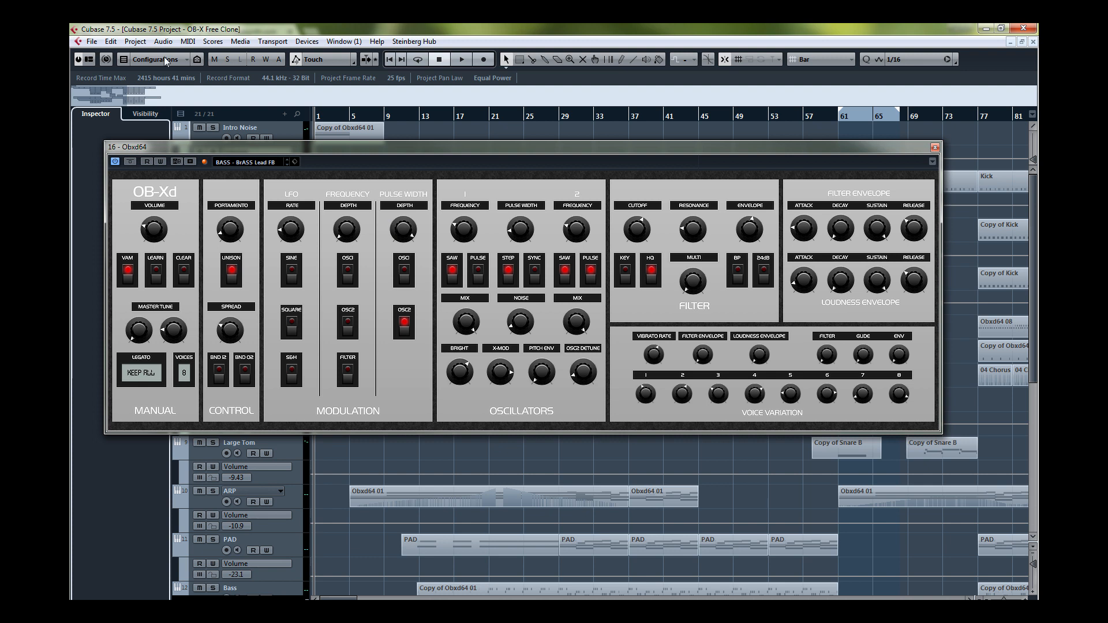
pyautogui.click(286, 164)
pyautogui.click(287, 165)
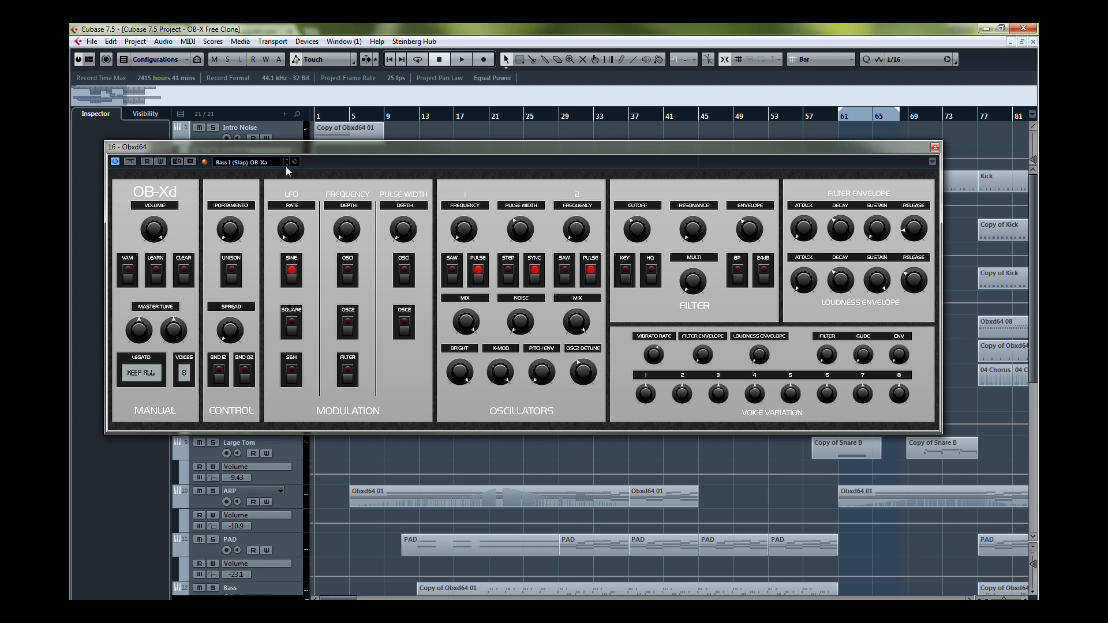
# - Adjust the slap bass's filter cutoff and filter envelope amount, and move on to the Beeing Bazzed preset
pyautogui.moveTo(632, 219); pyautogui.dragTo(632, 255)
pyautogui.moveTo(760, 238); pyautogui.dragTo(760, 212)
pyautogui.click(287, 164)
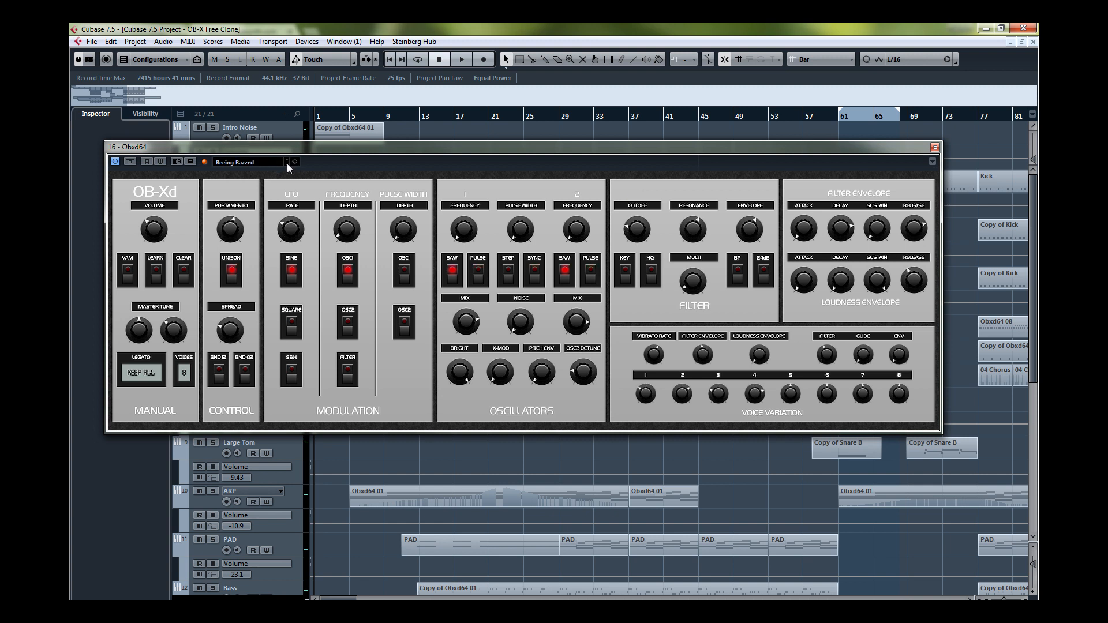
# - Advance one preset at a time through the bass bank to BzBSS_Rock Bass
pyautogui.click(287, 165)
pyautogui.click(287, 164)
pyautogui.click(287, 164)
pyautogui.click(287, 164)
pyautogui.click(287, 165)
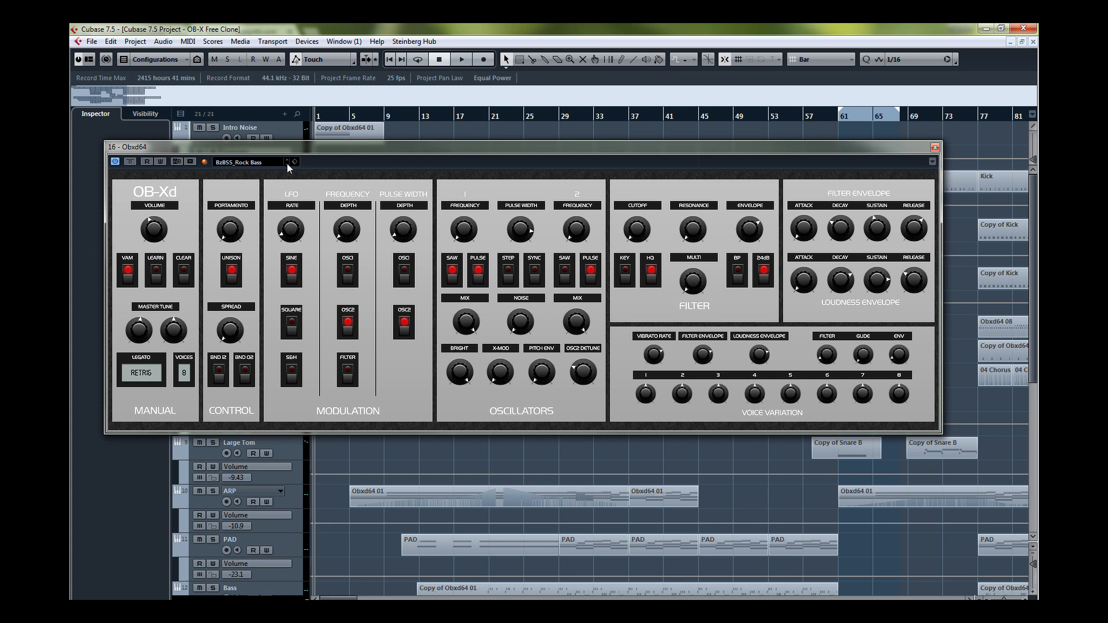
# - Step onward through BzBSS_Round Bass, BzBSS_Warm Jet, DefconBass_-_01 and Dull Big Bass to EBMRQBass_-_01
pyautogui.click(287, 163)
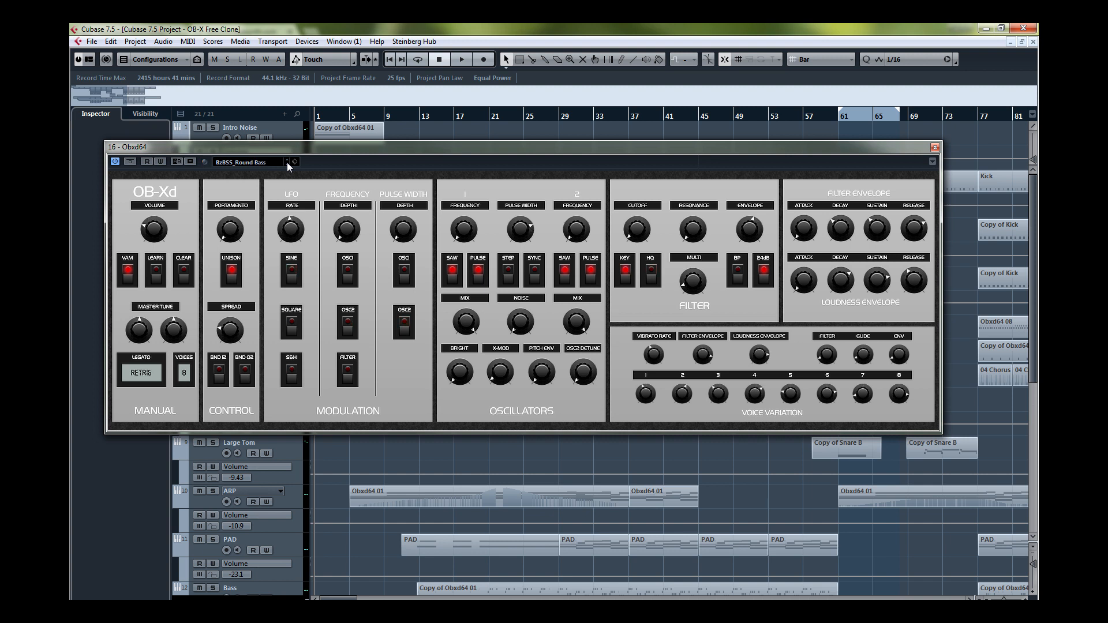
pyautogui.click(287, 163)
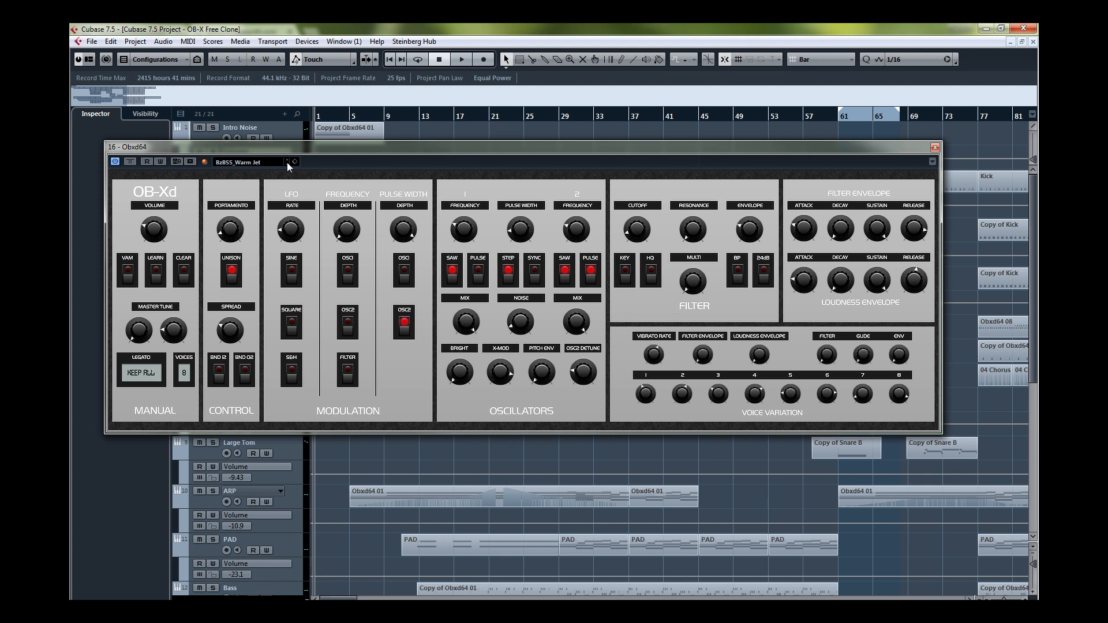
pyautogui.click(287, 163)
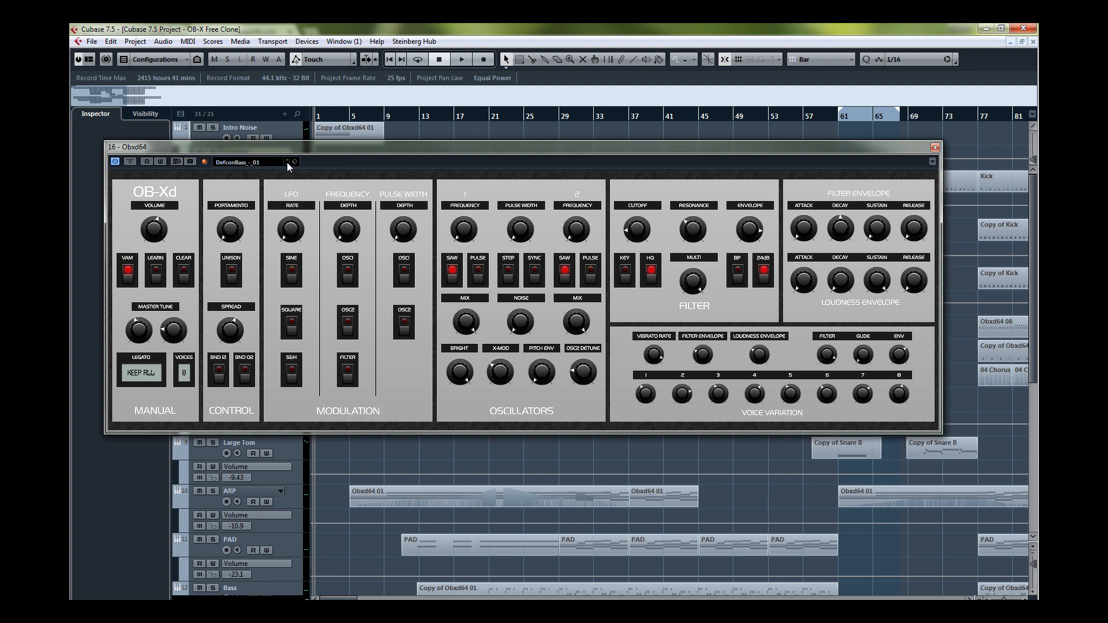
pyautogui.click(287, 163)
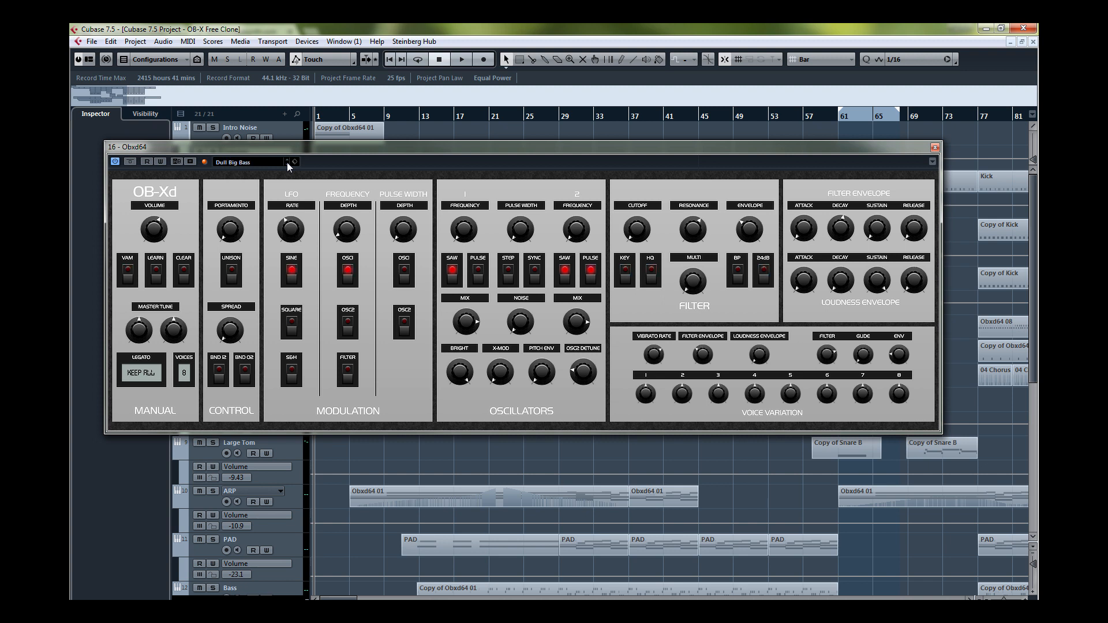
pyautogui.click(288, 163)
pyautogui.click(287, 163)
pyautogui.click(288, 163)
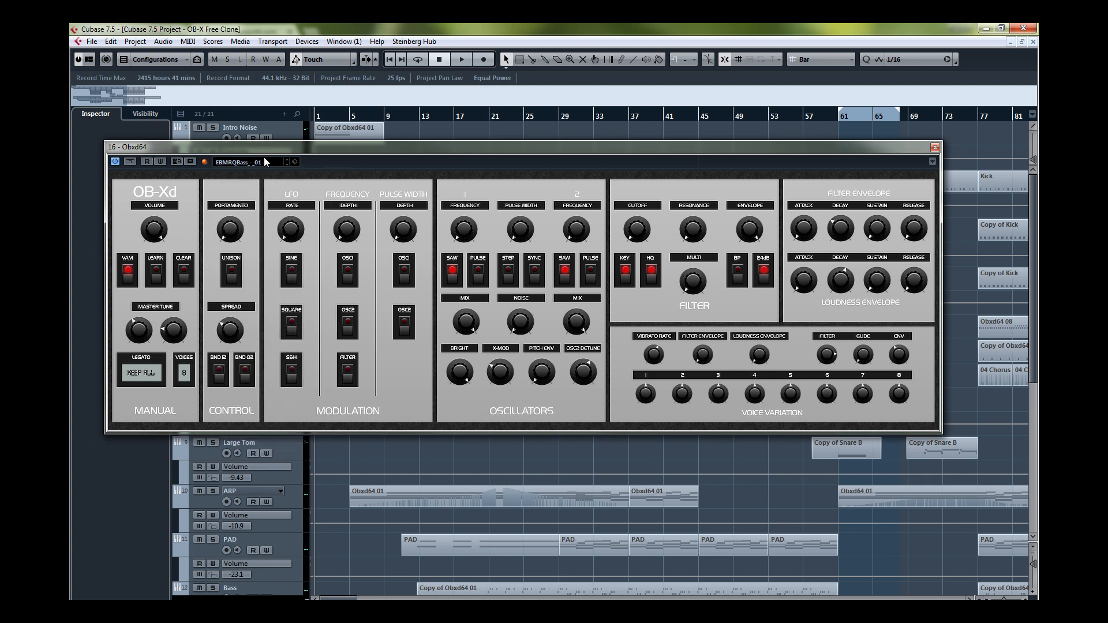
# - Load the ResPureBS_-_01 preset from further down the bass preset list
pyautogui.click(262, 159)
pyautogui.scroll(-10, 295, 343)
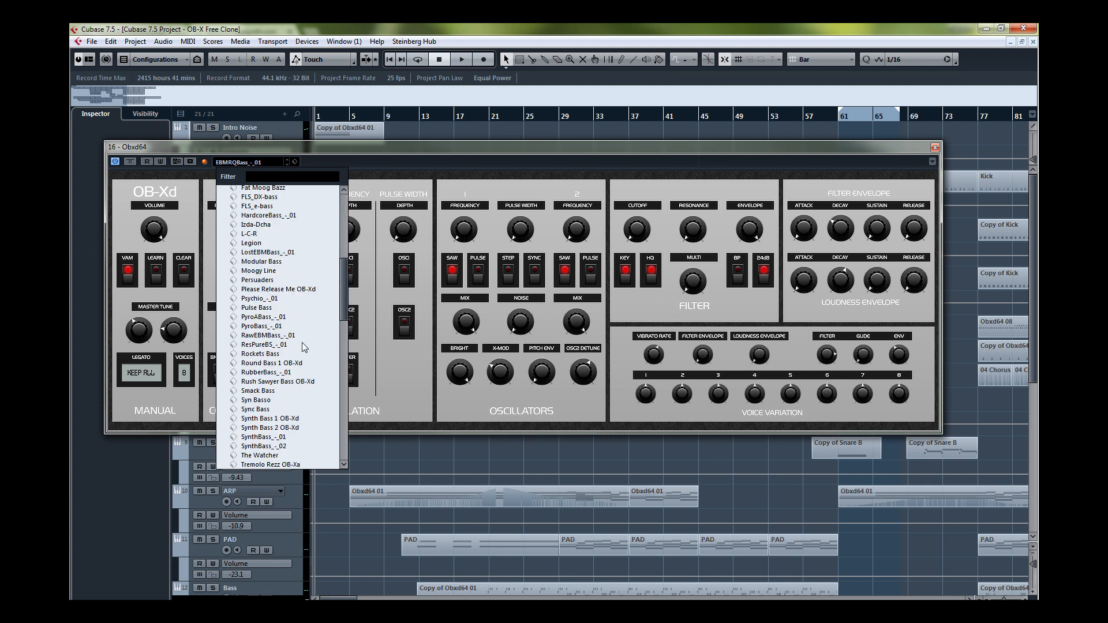
pyautogui.scroll(4, 304, 347)
pyautogui.click(264, 290)
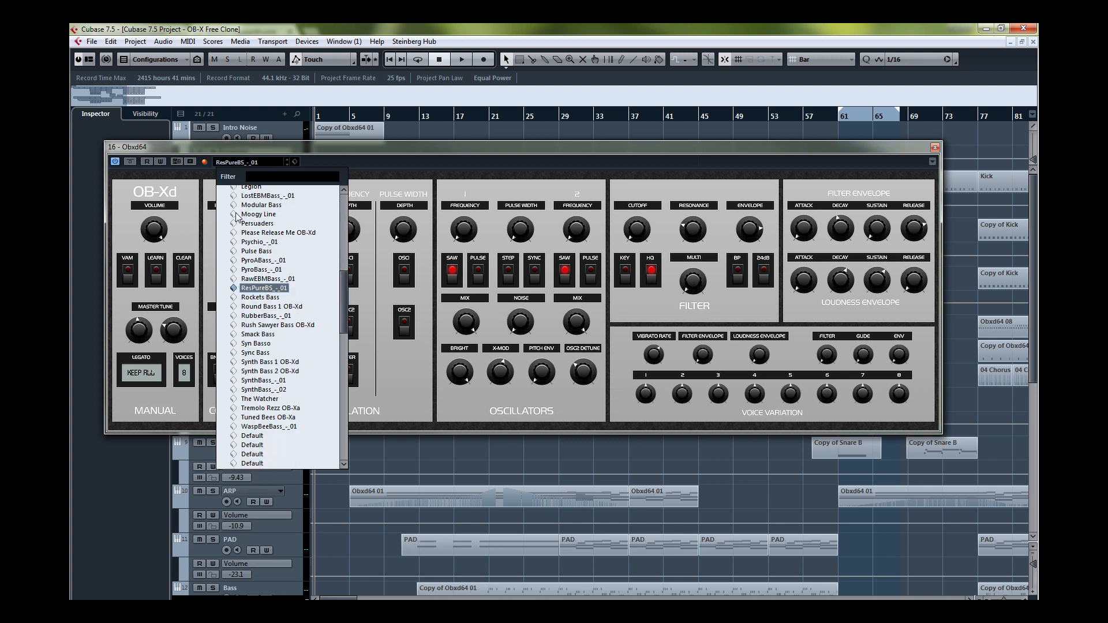
pyautogui.click(244, 161)
pyautogui.click(245, 161)
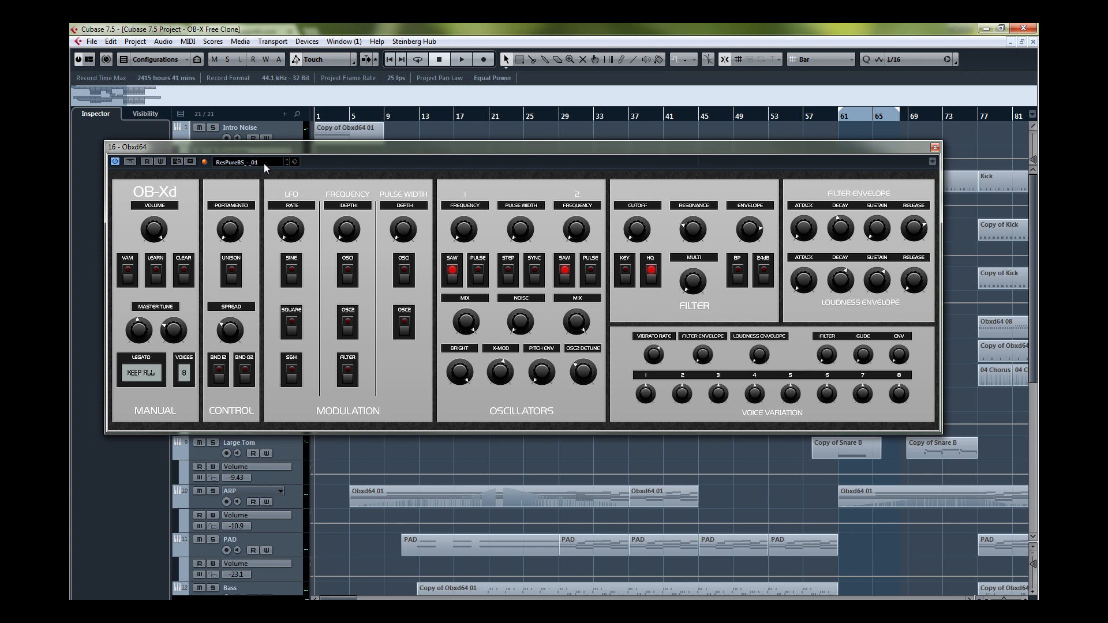
# - Load the Moogy Line preset and switch its VAM option off and back on
pyautogui.click(264, 164)
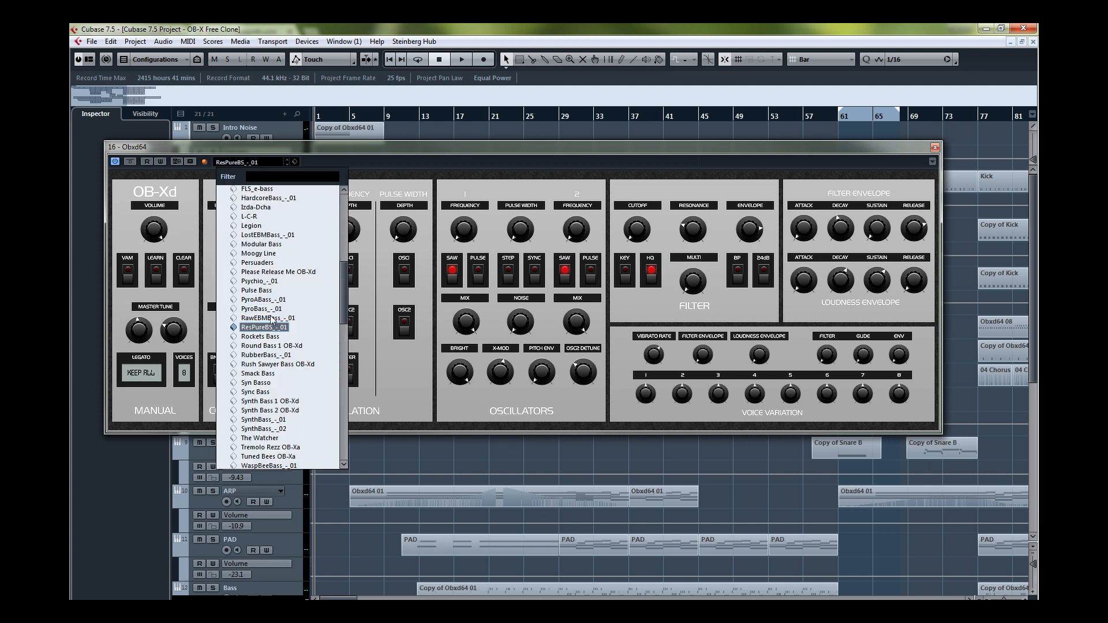
pyautogui.click(260, 254)
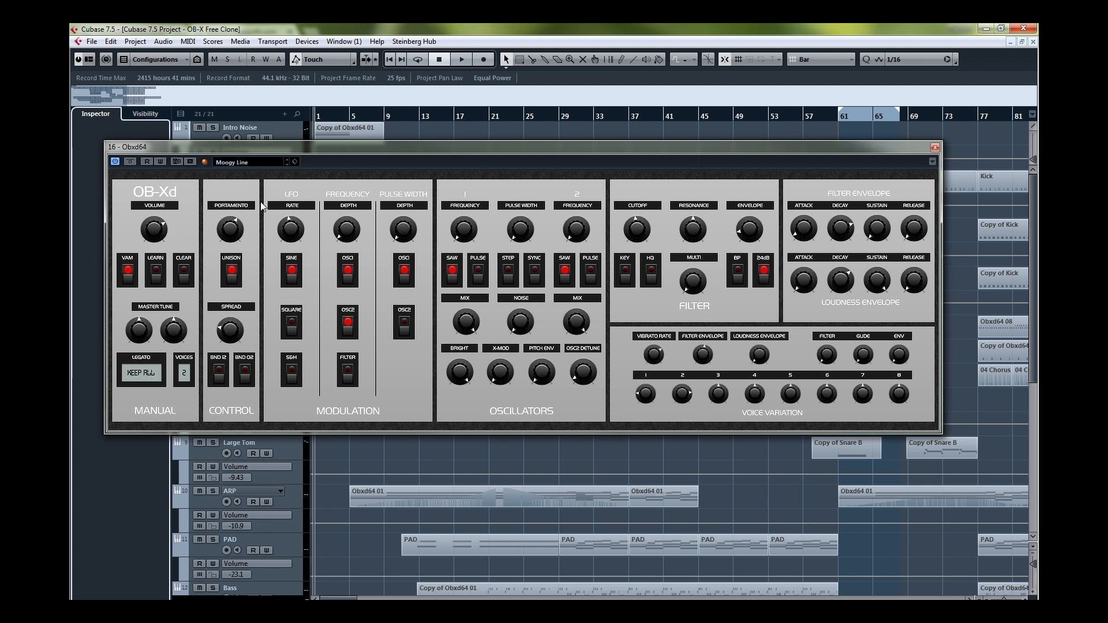
pyautogui.click(128, 282)
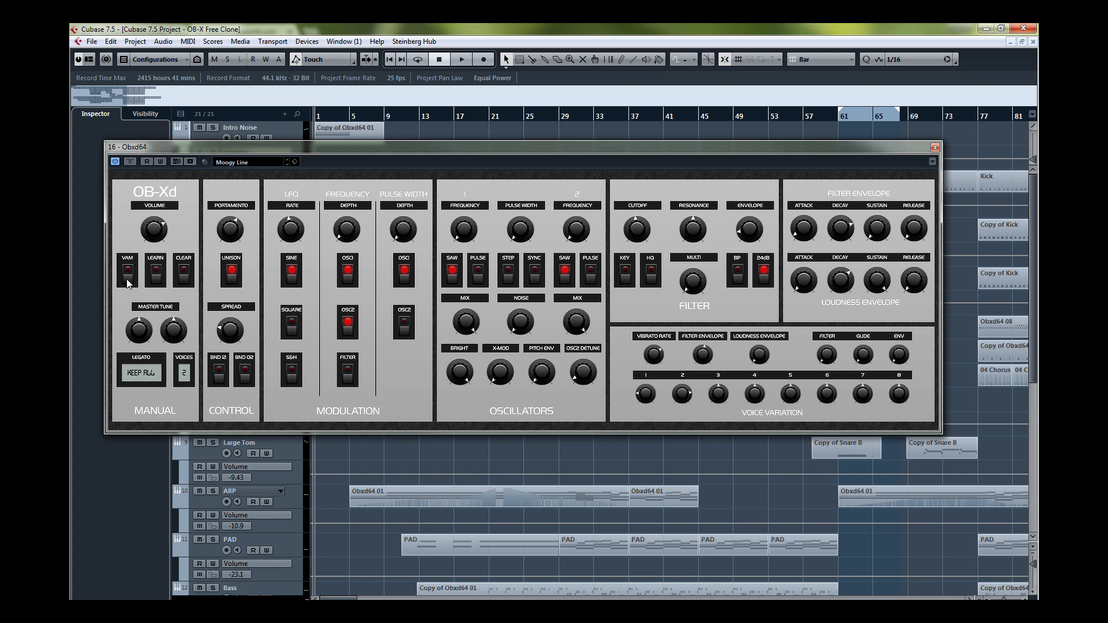
pyautogui.click(128, 282)
# - Load the preset bank 003 - KVR Brass + Synths.fxb
pyautogui.rightClick(334, 181)
pyautogui.moveTo(364, 208)
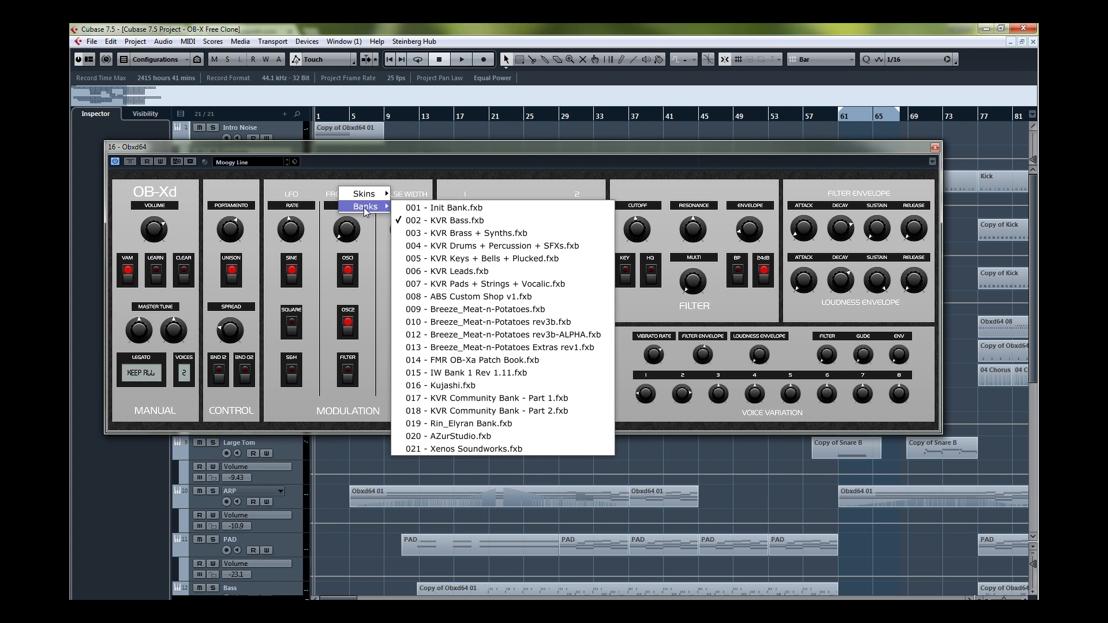
pyautogui.click(474, 233)
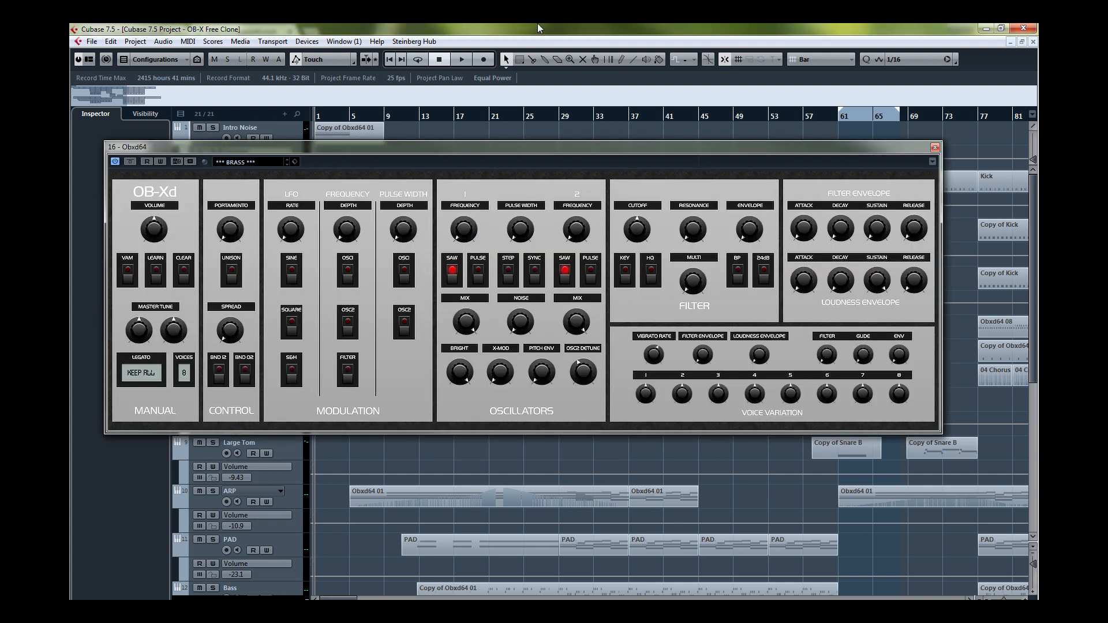
# - Load the Blade Runner Brass Pad preset from the brass bank
pyautogui.click(239, 163)
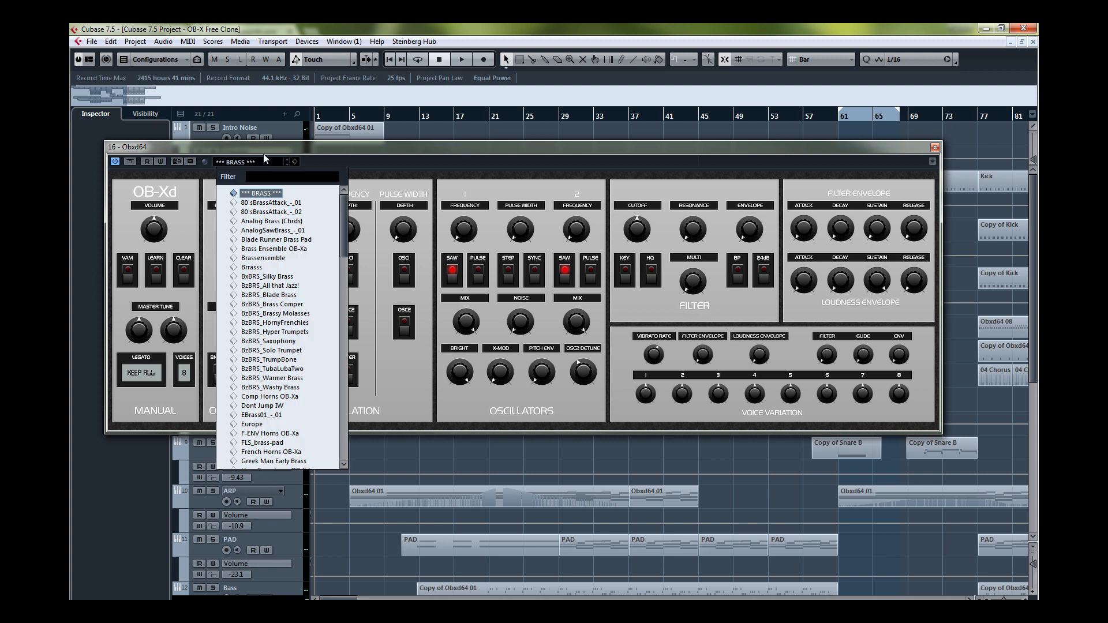
pyautogui.click(274, 242)
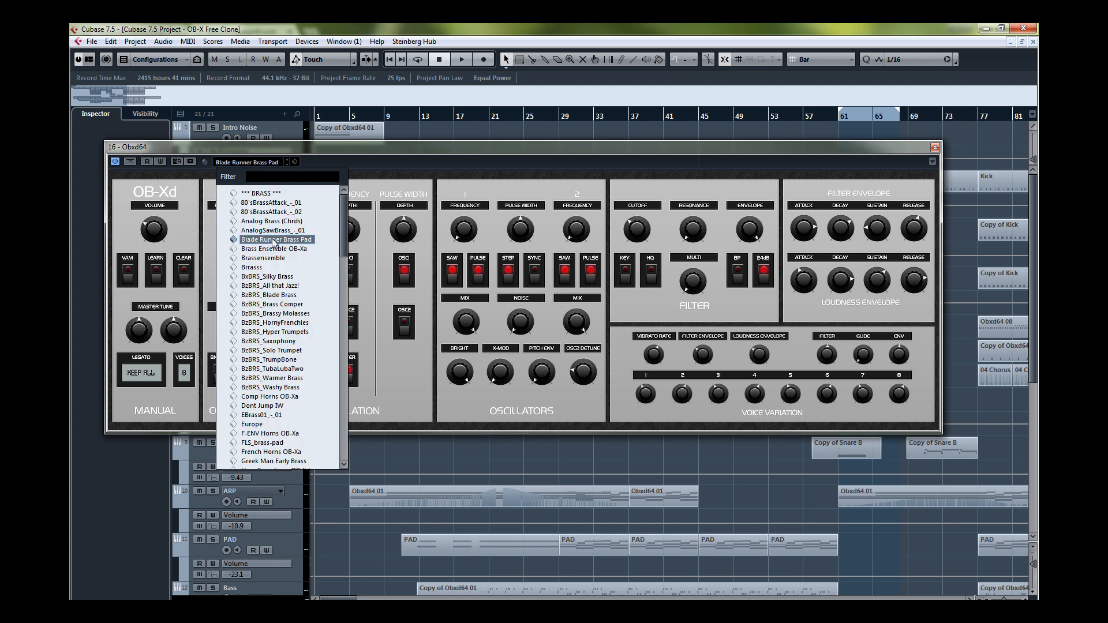
pyautogui.click(273, 243)
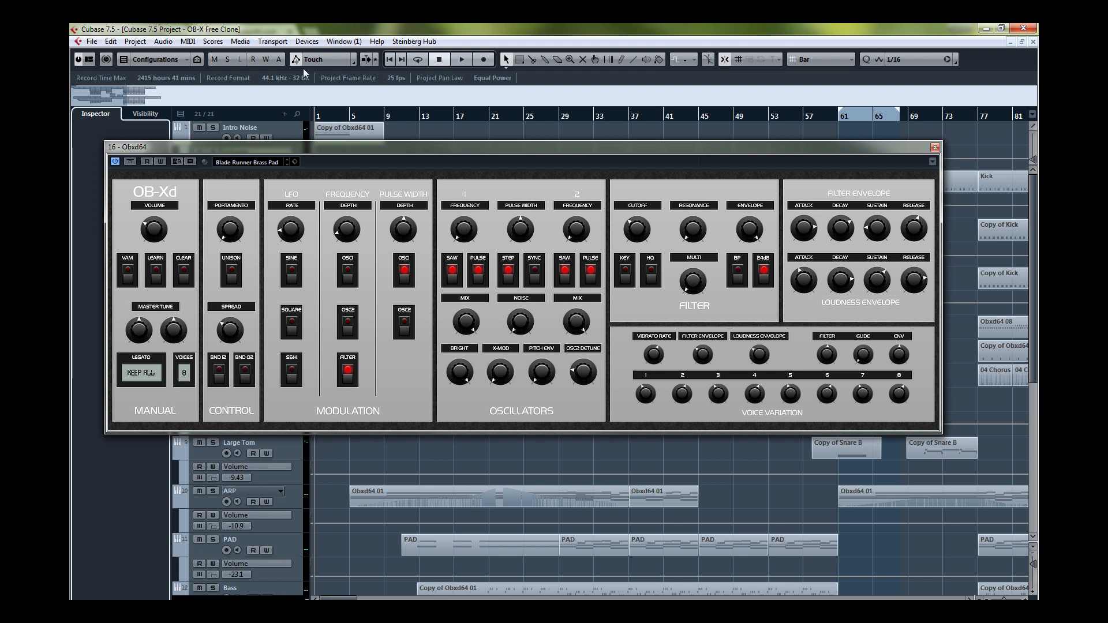
# - Switch the synth to the Brass Ensemble OB-Xa preset
pyautogui.click(258, 161)
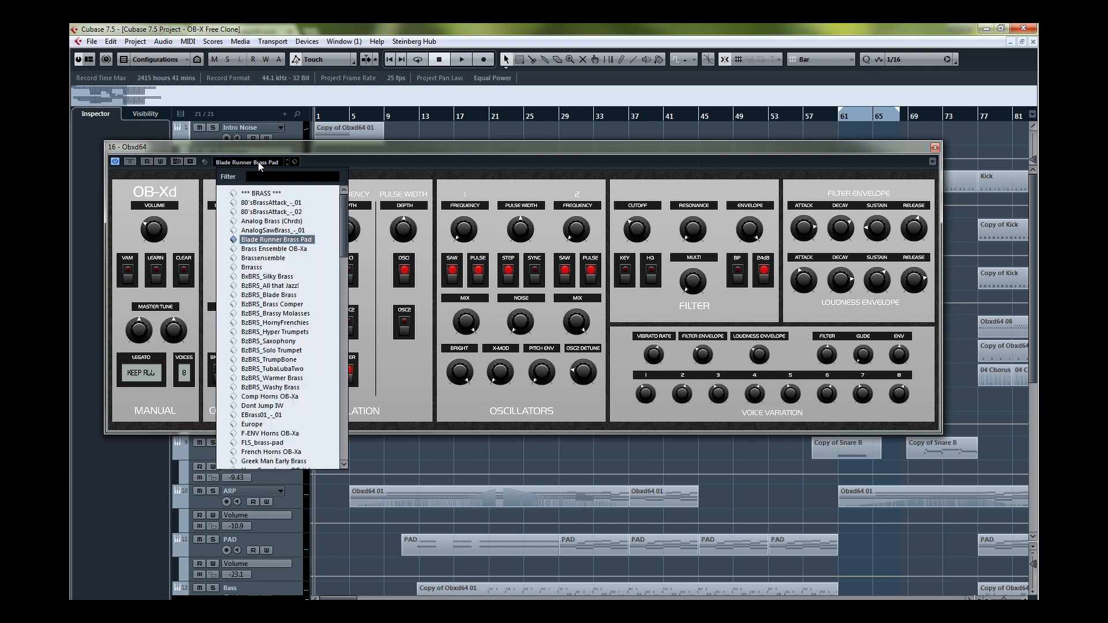
pyautogui.click(271, 249)
pyautogui.click(271, 251)
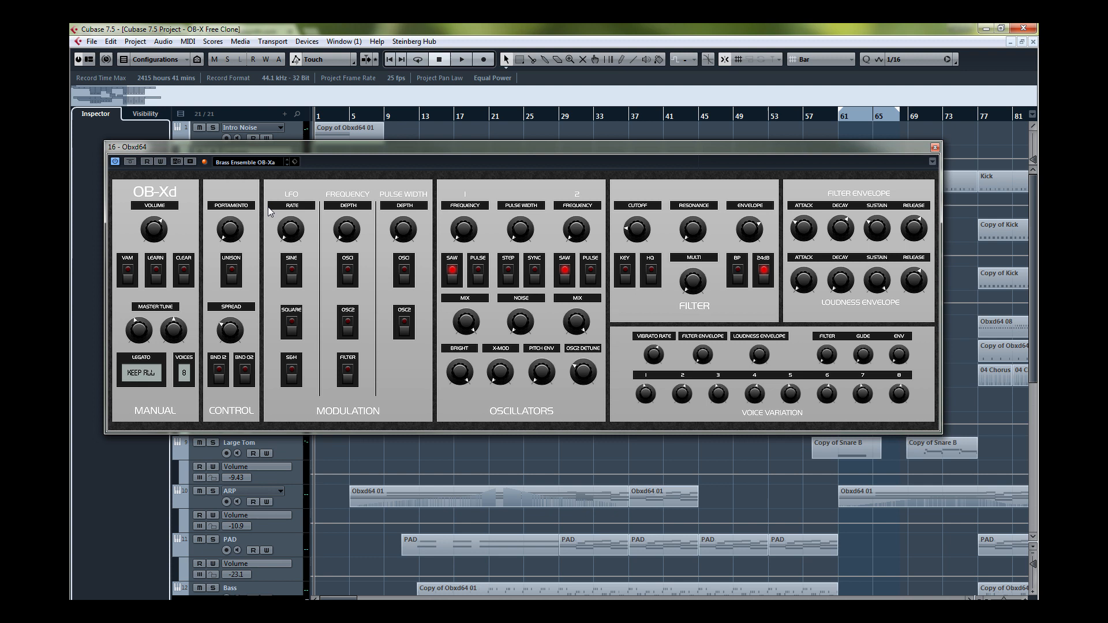
# - Load the BzBRS_Brassy Molasses preset from the brass presets
pyautogui.click(254, 162)
pyautogui.click(254, 163)
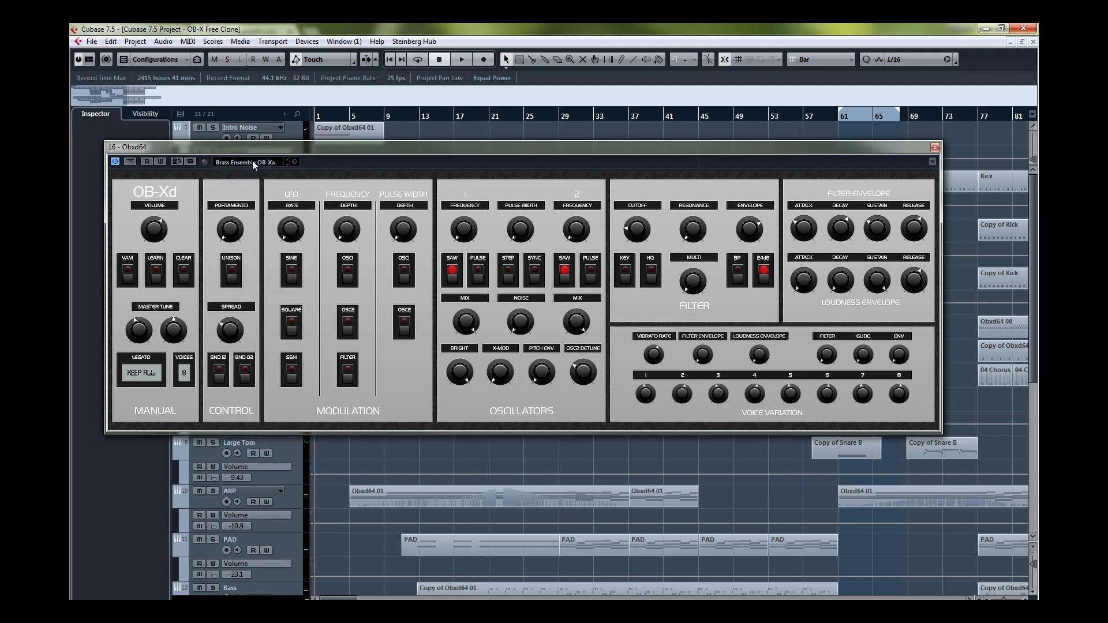
pyautogui.click(254, 163)
pyautogui.click(281, 314)
# - Find the Europe preset further down the brass presets and load it
pyautogui.click(259, 164)
pyautogui.scroll(-2, 263, 291)
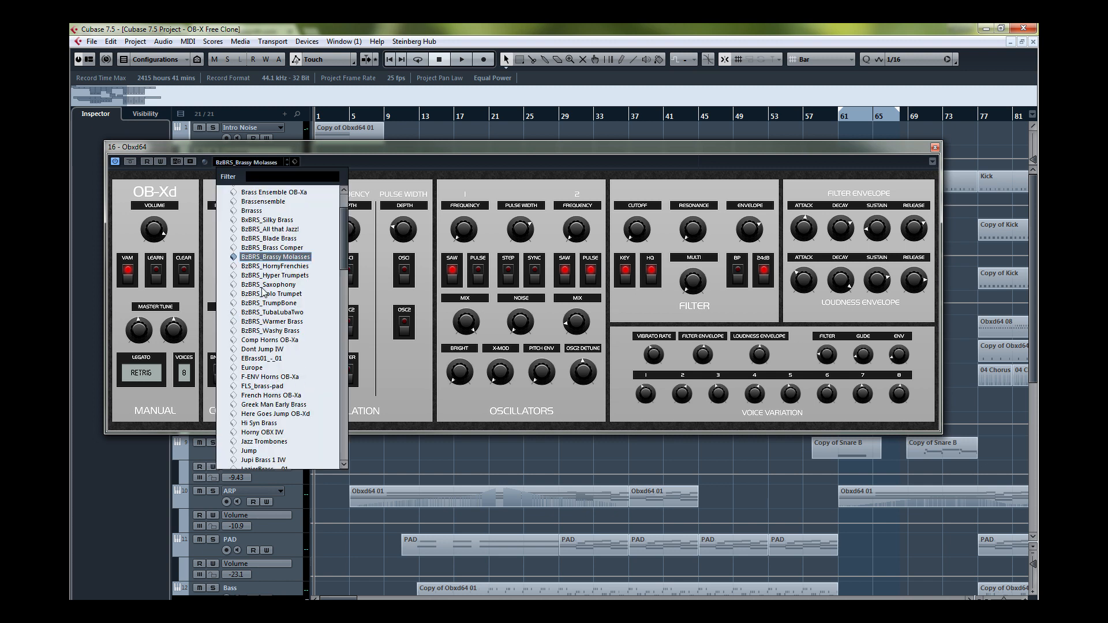
pyautogui.scroll(-2, 262, 291)
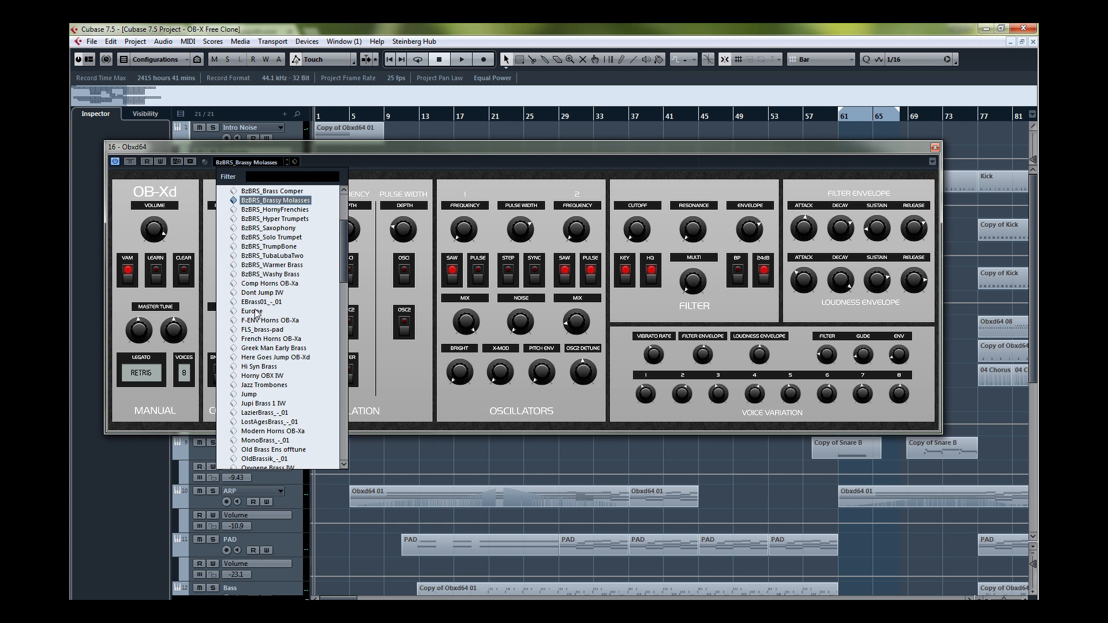
pyautogui.click(255, 312)
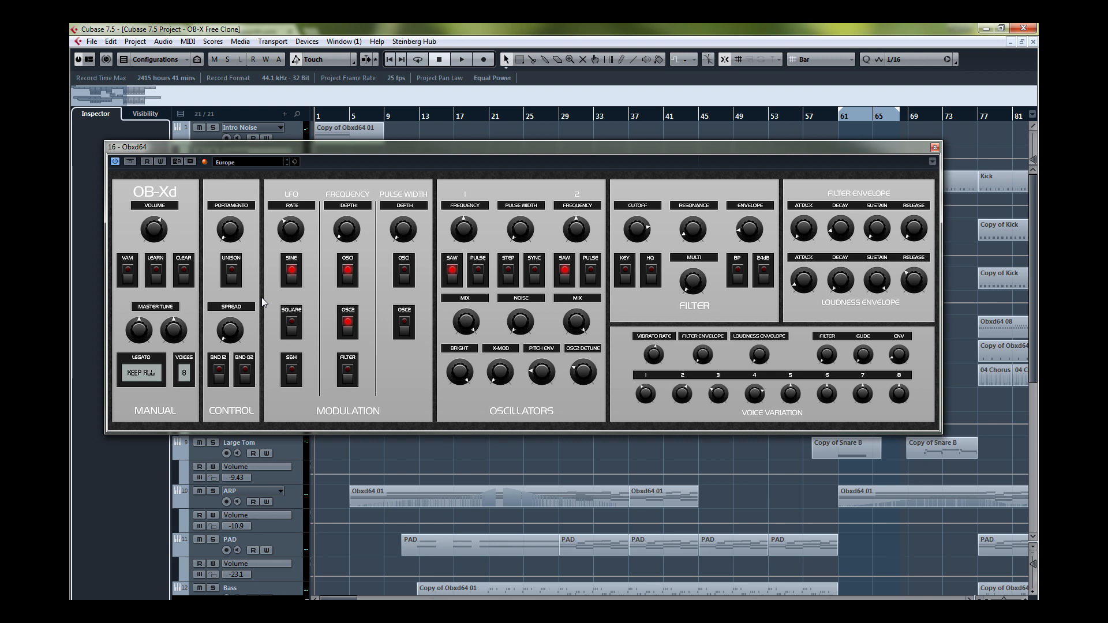
# - Browse the remaining brass presets and load the Jump preset
pyautogui.click(254, 164)
pyautogui.scroll(-5, 319, 358)
pyautogui.scroll(-6, 319, 358)
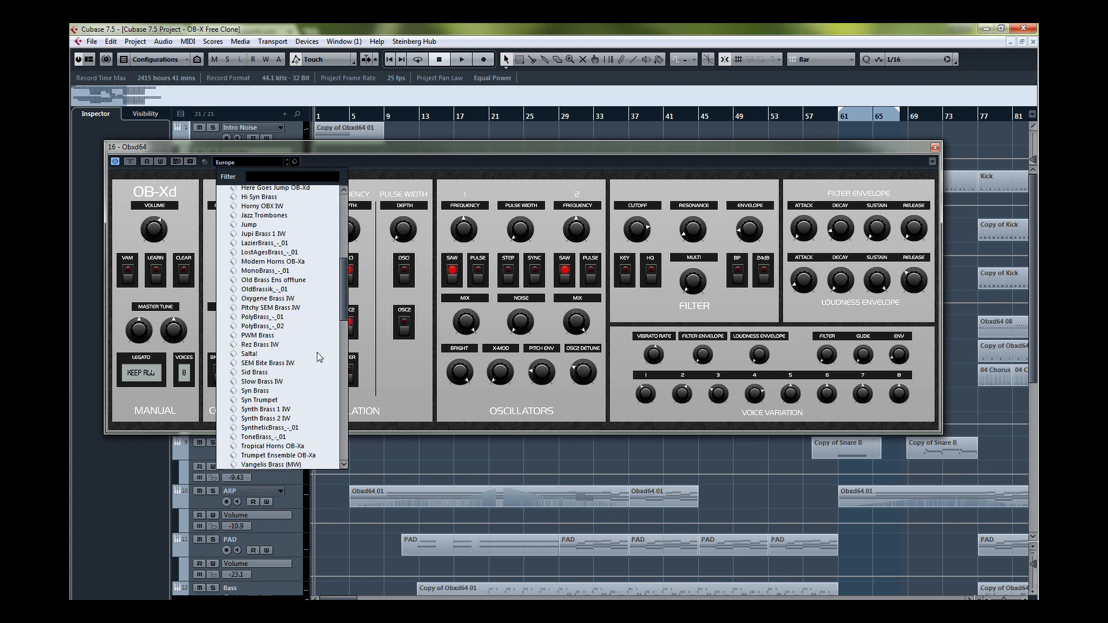
pyautogui.scroll(-2, 319, 358)
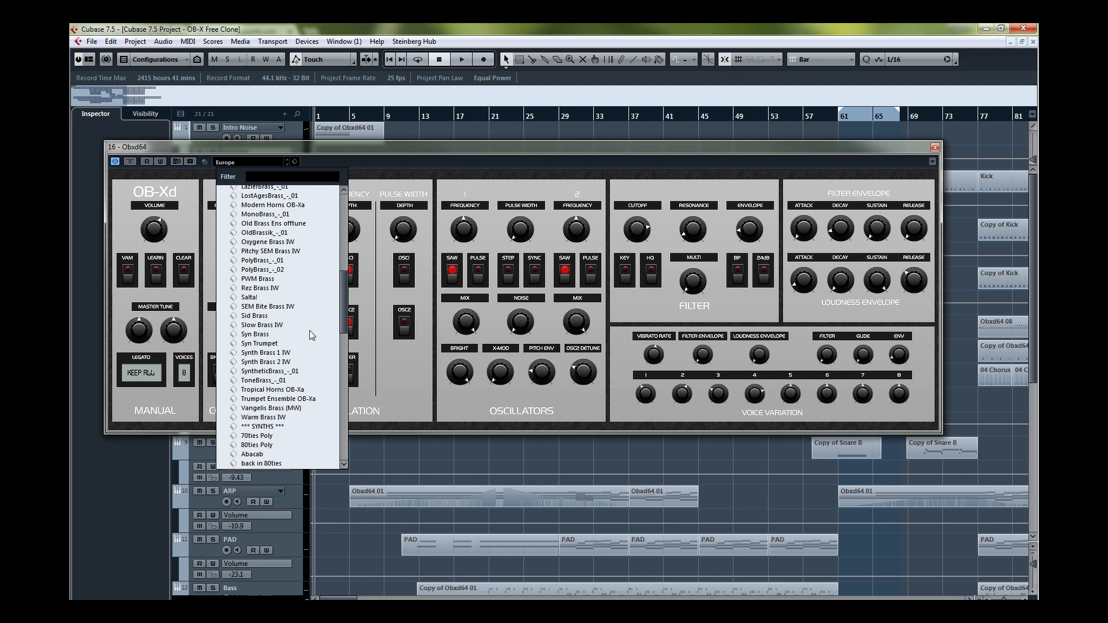
pyautogui.scroll(4, 312, 335)
pyautogui.scroll(2, 310, 334)
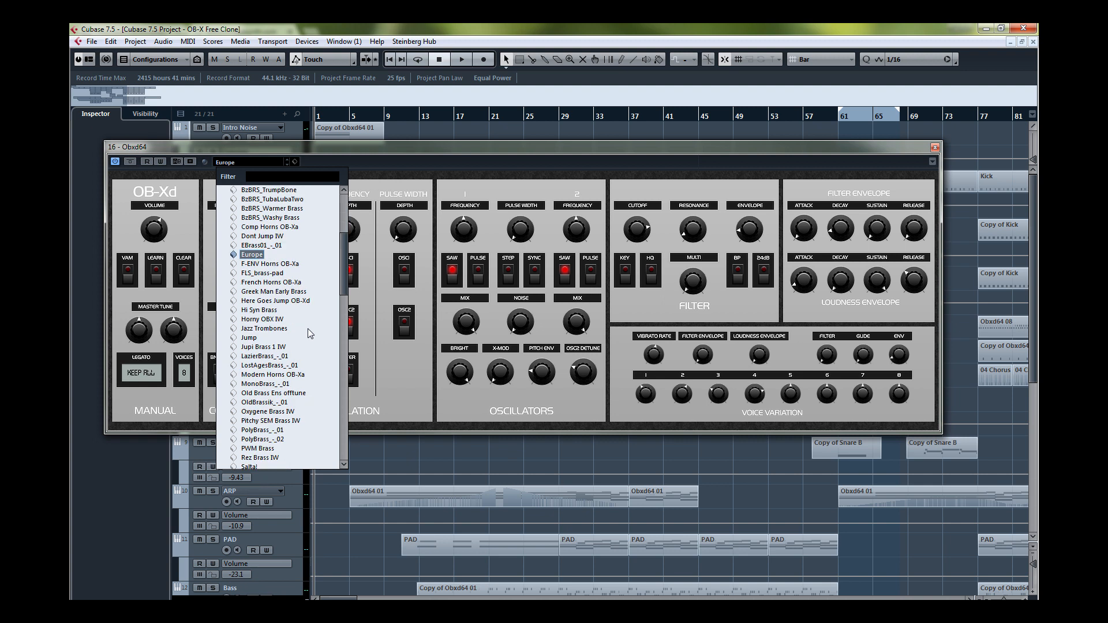
pyautogui.click(252, 338)
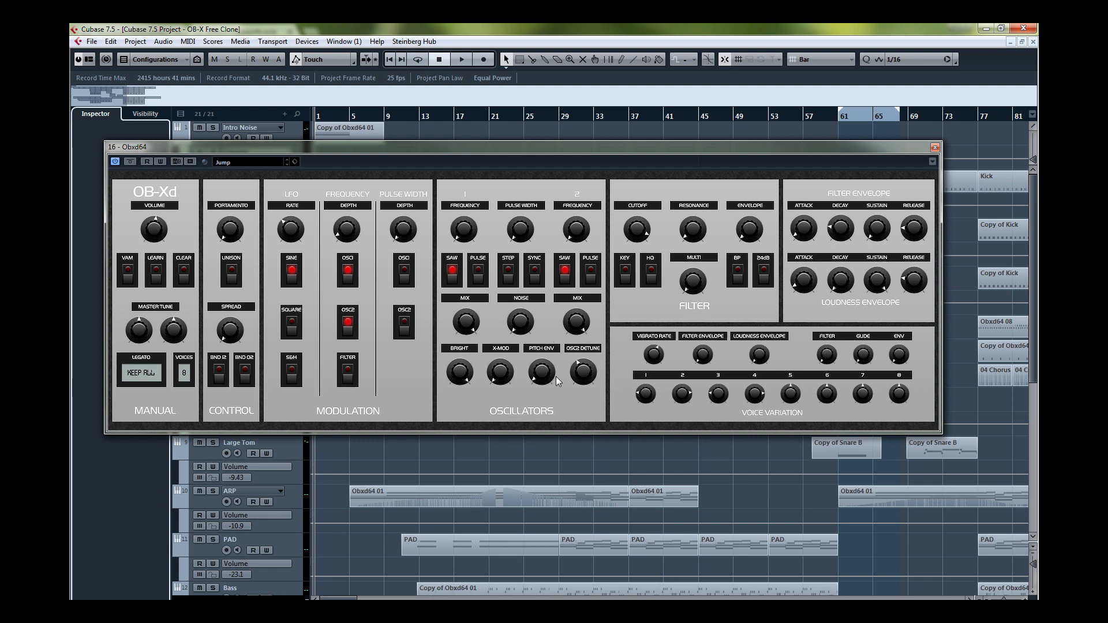
# - Browse past the remaining brass presets and load the Synth Brass 1 IW preset
pyautogui.click(241, 162)
pyautogui.scroll(-10, 274, 404)
pyautogui.scroll(6, 273, 404)
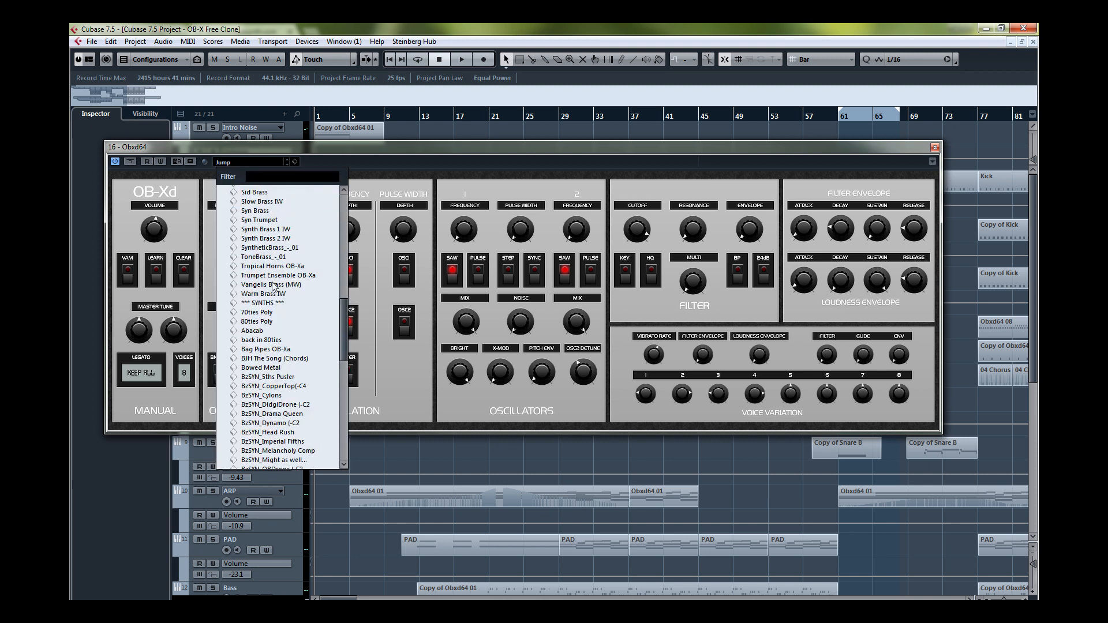
pyautogui.click(254, 229)
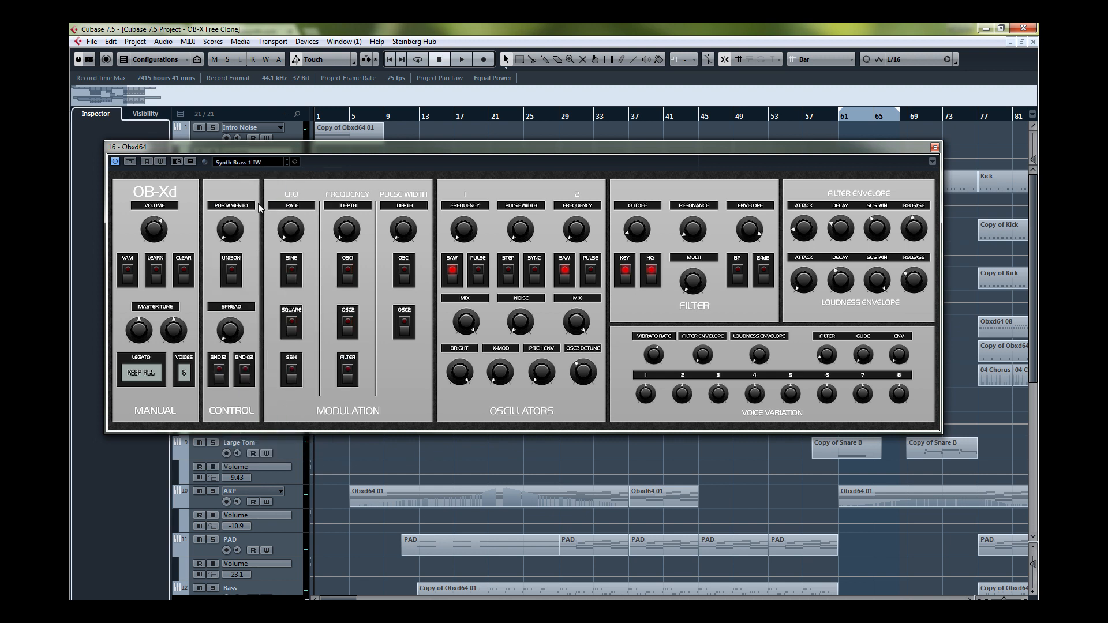
# - Load the 70ties Poly preset from the synths section of the bank
pyautogui.click(259, 162)
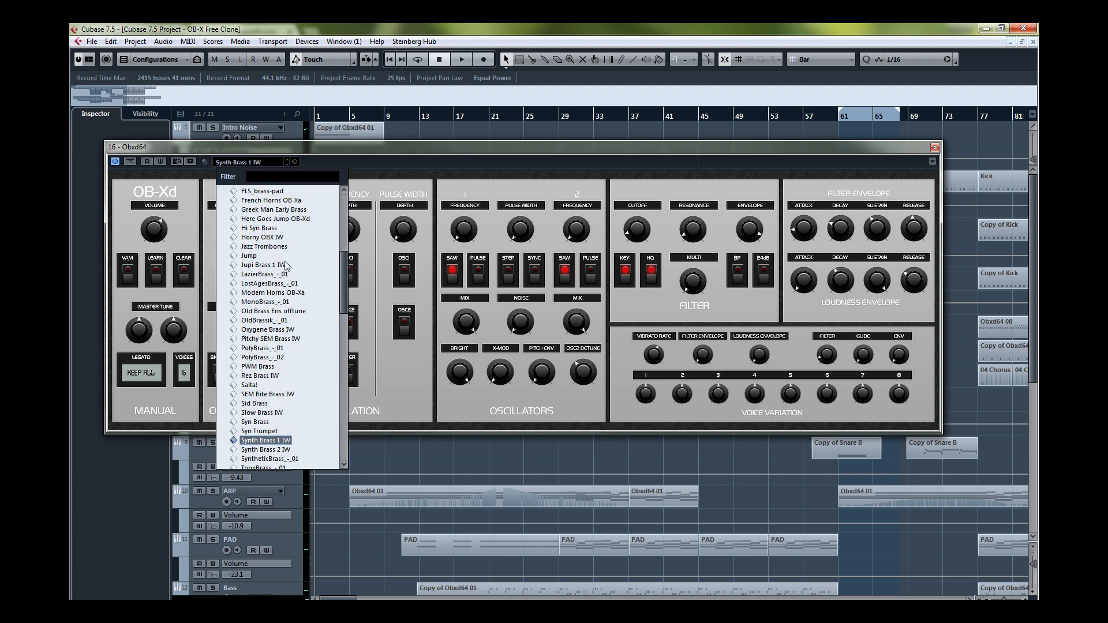
pyautogui.scroll(-4, 287, 266)
pyautogui.click(265, 296)
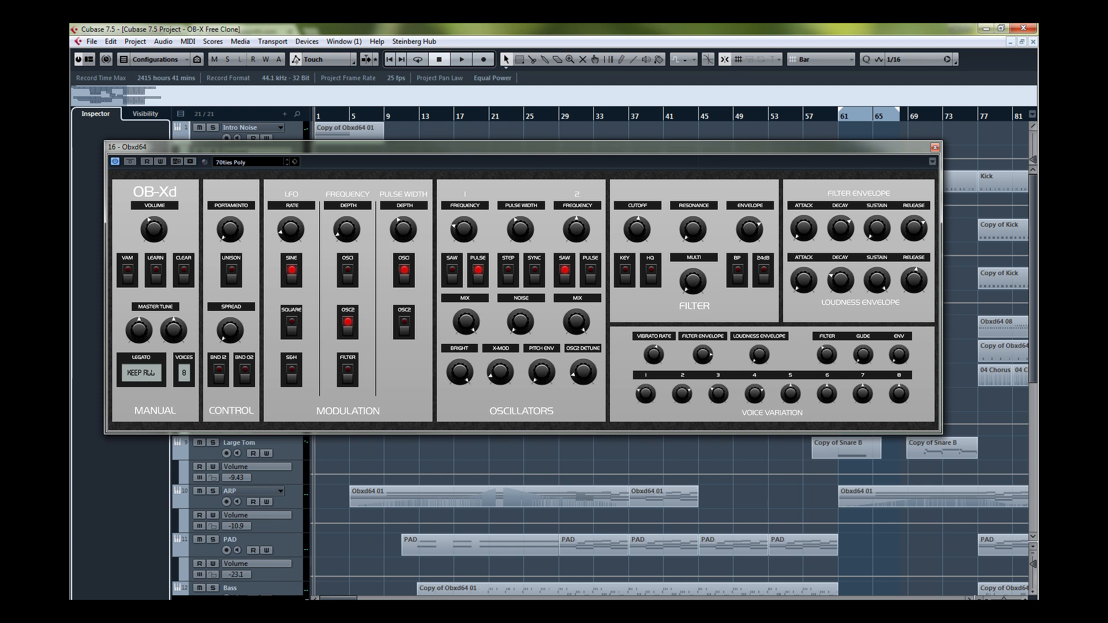
# - Audition the following synth presets one by one, from 80ties Poly through Abacab and back in 80ties to BJH The Song (Chords)
pyautogui.click(286, 164)
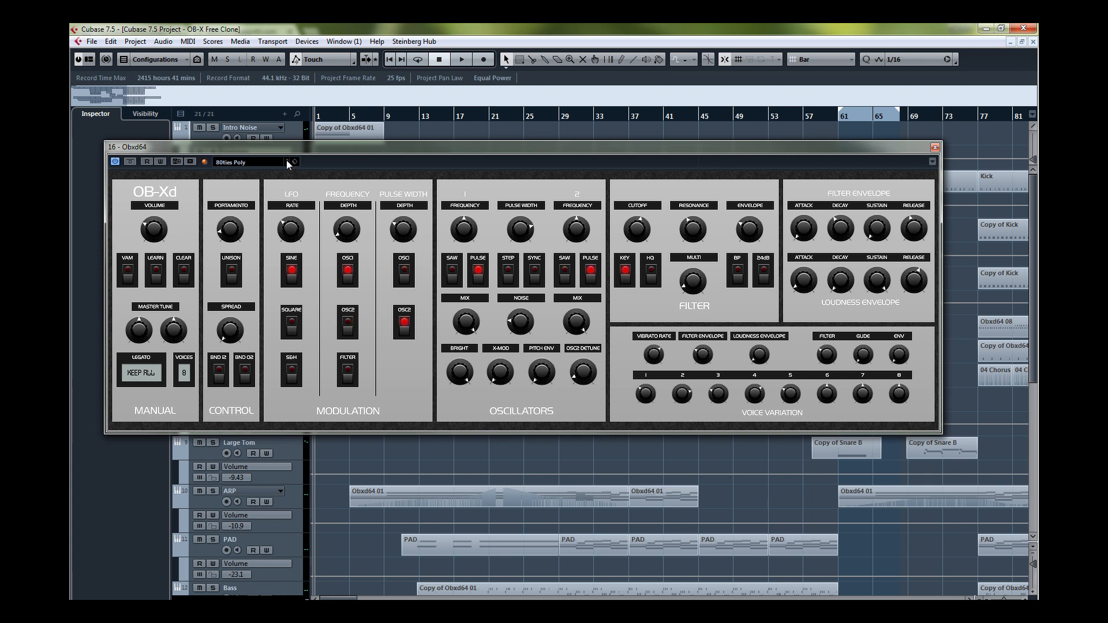
pyautogui.click(286, 164)
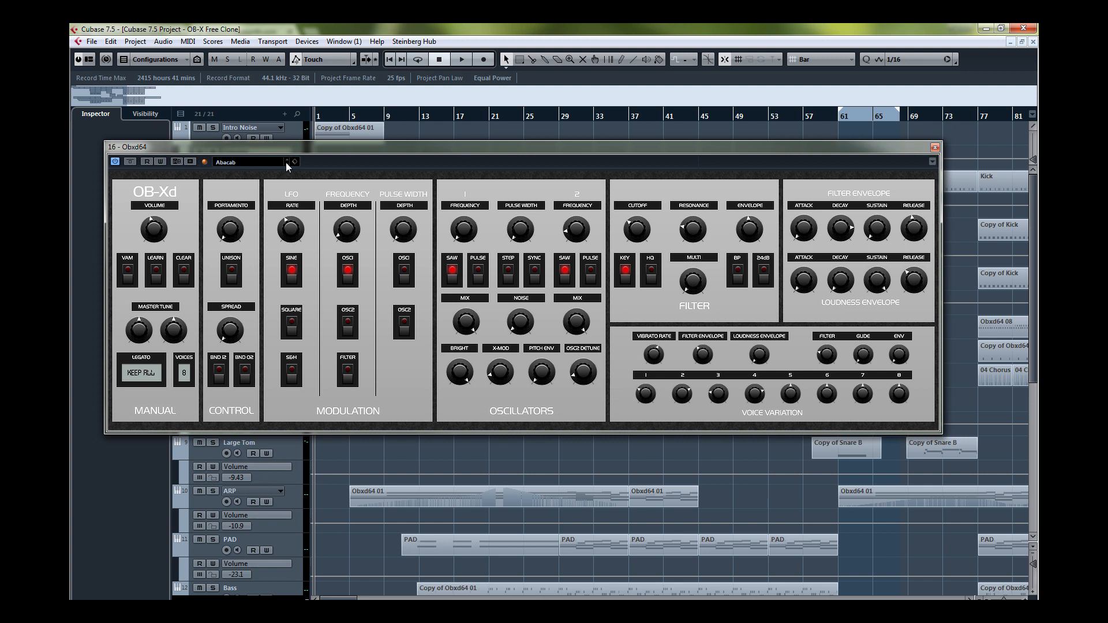
pyautogui.click(286, 164)
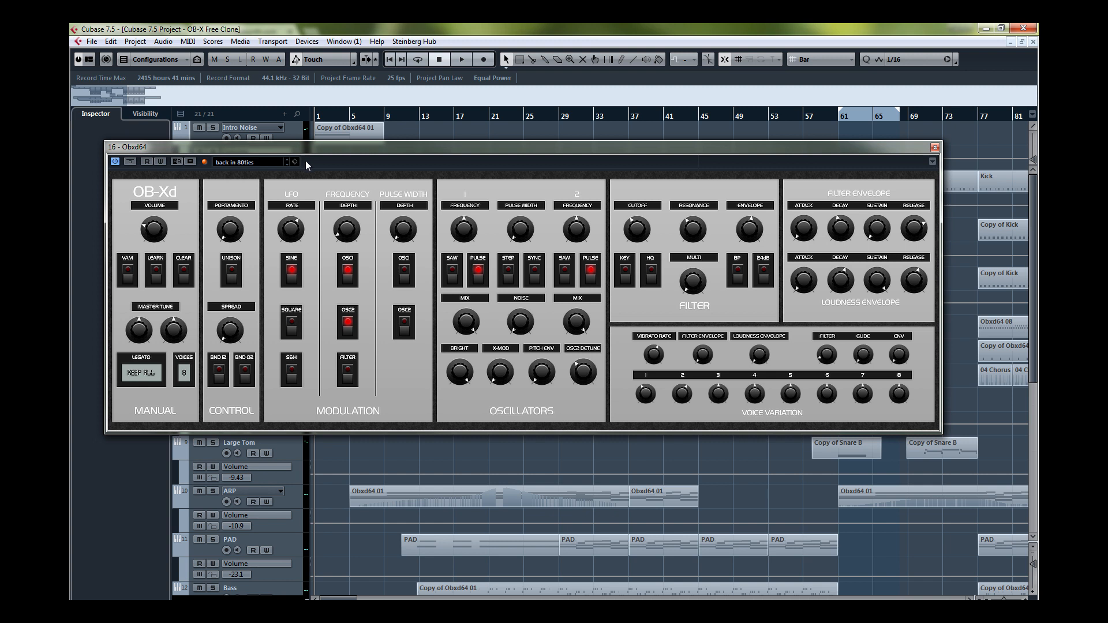
pyautogui.click(285, 163)
pyautogui.click(287, 165)
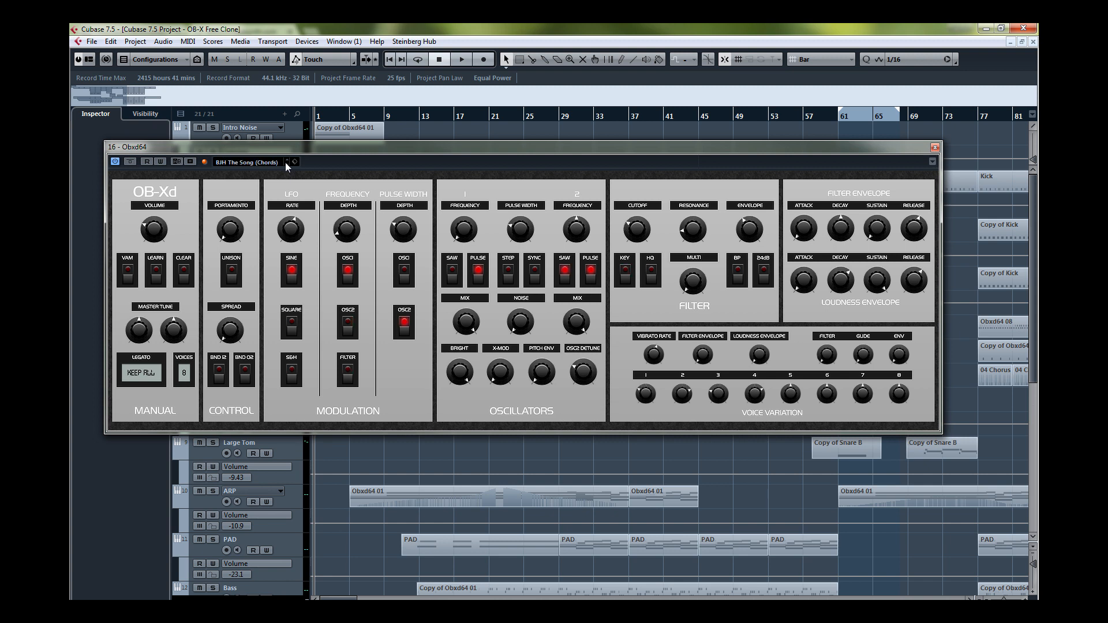
# - Advance preset by preset through BzSYN_CopperTop to the BzSYN_Cylons preset
pyautogui.click(287, 165)
pyautogui.click(287, 165)
pyautogui.click(286, 165)
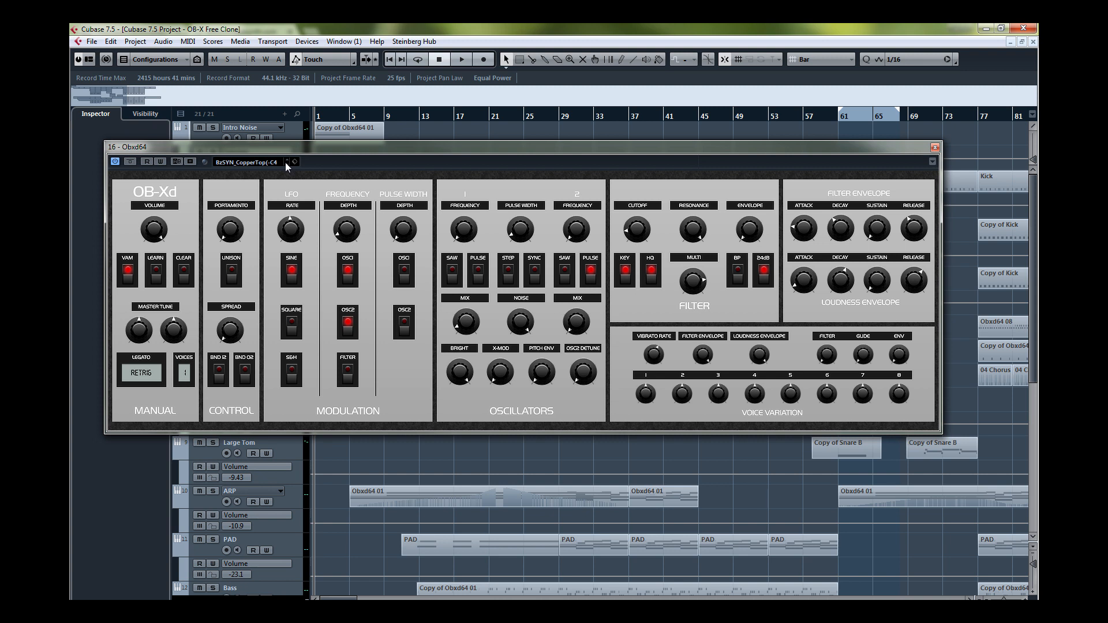
pyautogui.click(287, 165)
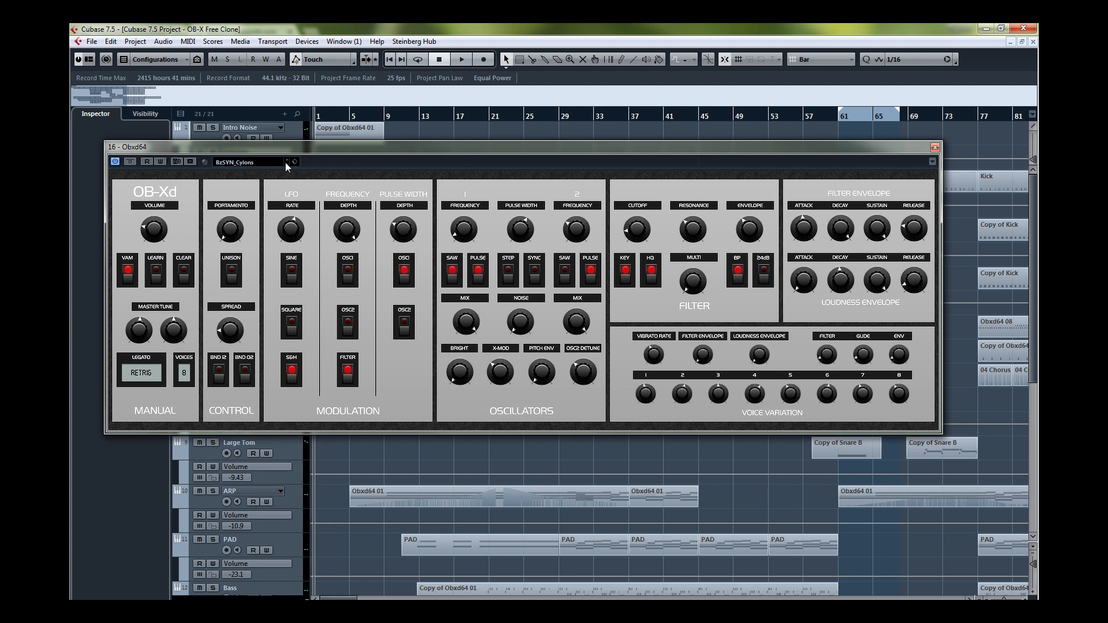
# - Step onward through BzSYN_Dynamo and BzSYN_Imperial Fifths to the BzSYN_Melancholy Comp preset
pyautogui.click(286, 165)
pyautogui.click(287, 165)
pyautogui.click(286, 165)
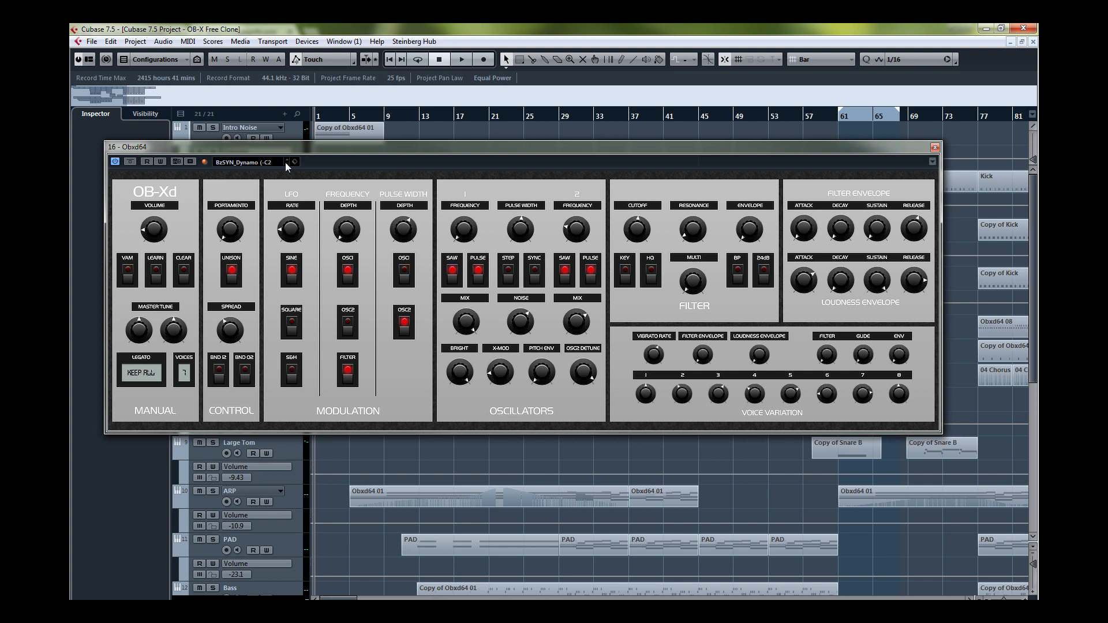
pyautogui.click(288, 165)
pyautogui.click(288, 165)
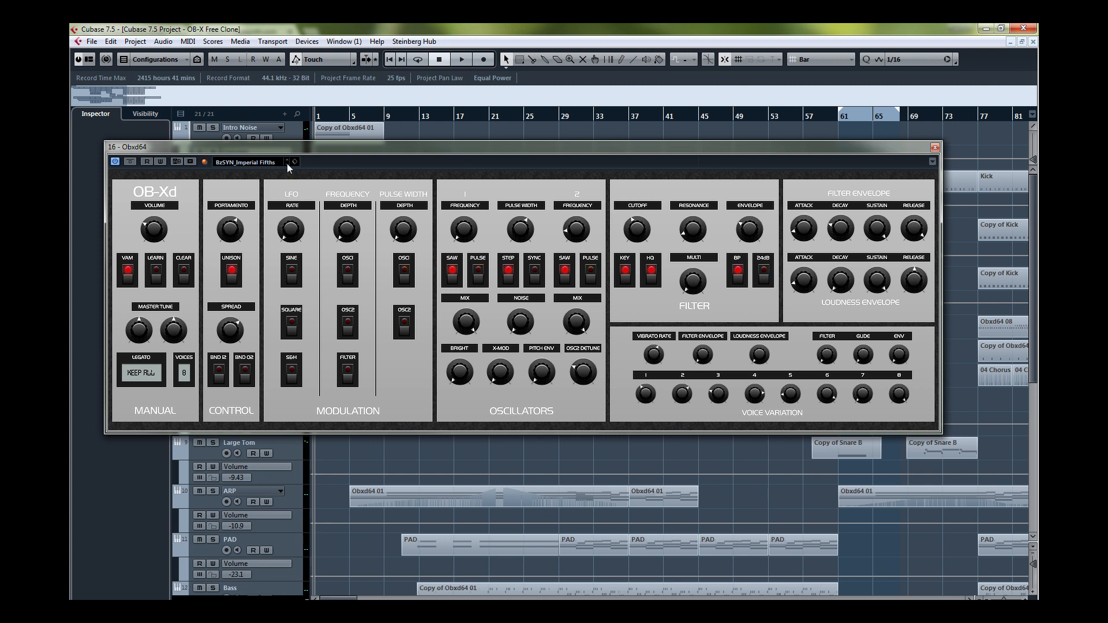
pyautogui.click(287, 165)
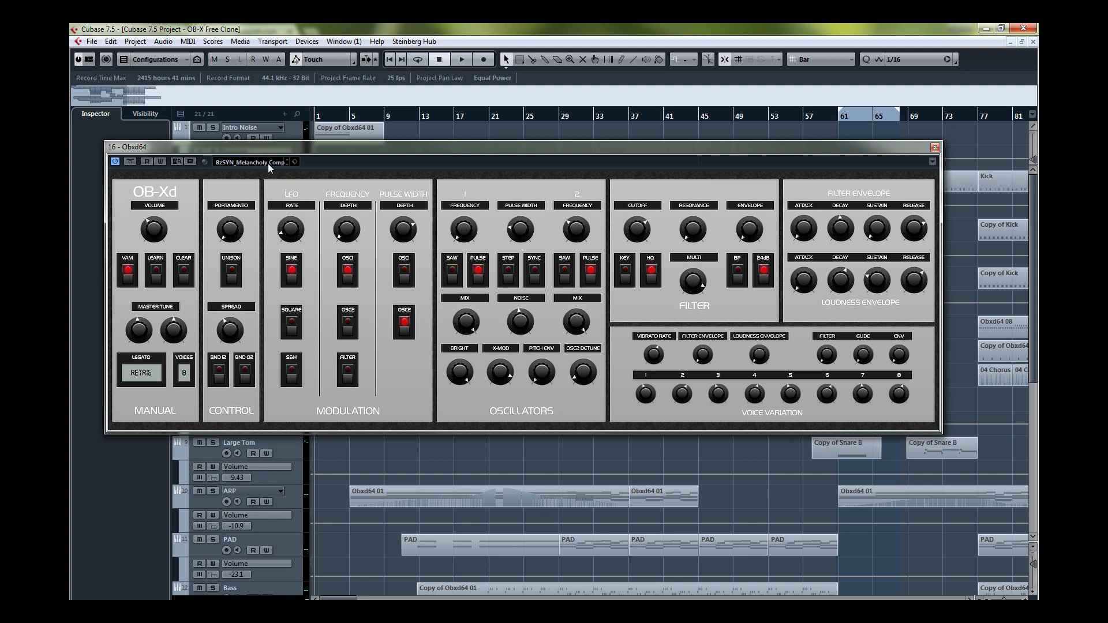
# - Load the 004 - KVR Drums + Percussion + SFXs.fxb bank into the synth
pyautogui.click(262, 164)
pyautogui.rightClick(531, 210)
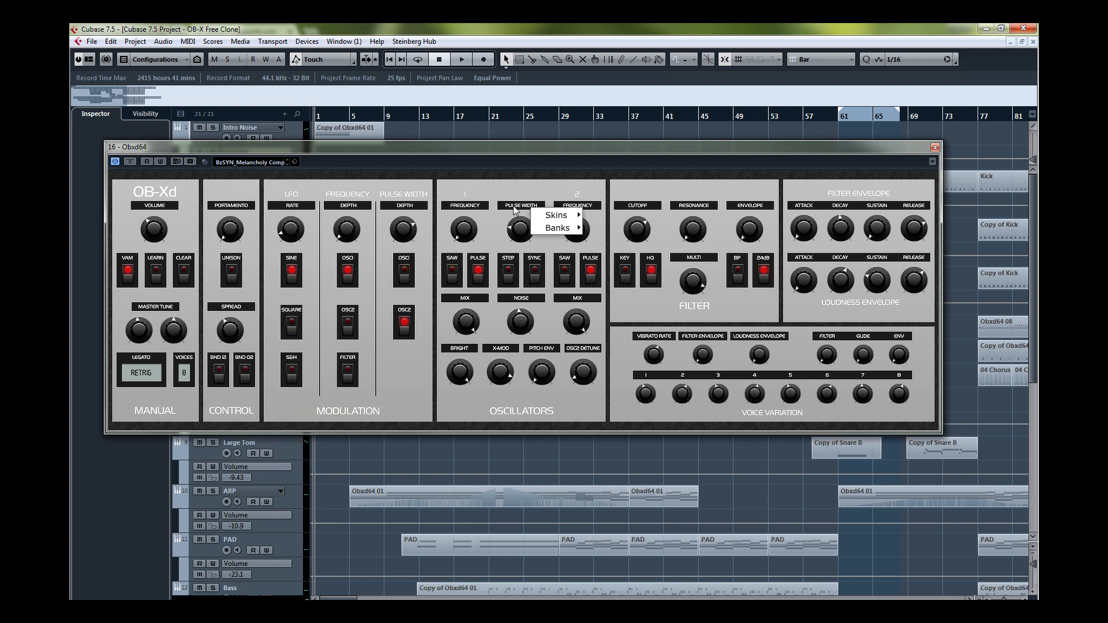
pyautogui.moveTo(565, 233)
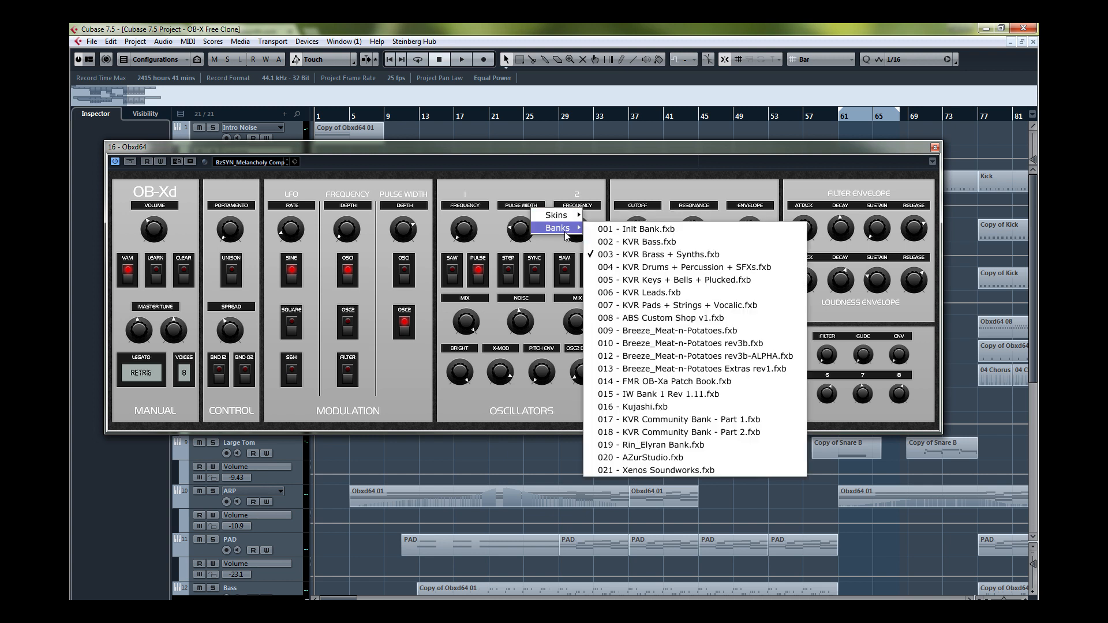
pyautogui.click(662, 266)
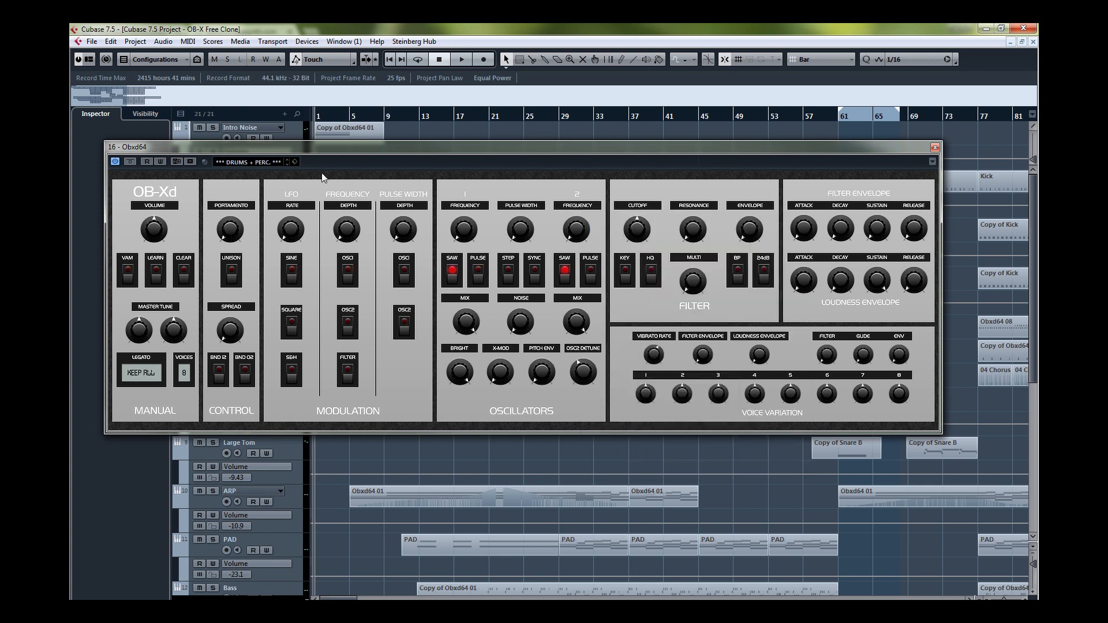
# - Audition the drum presets in order from Balborum Drum through BasserDrum and BzPER_Closed HH to BzPER_DaftClaps
pyautogui.click(286, 166)
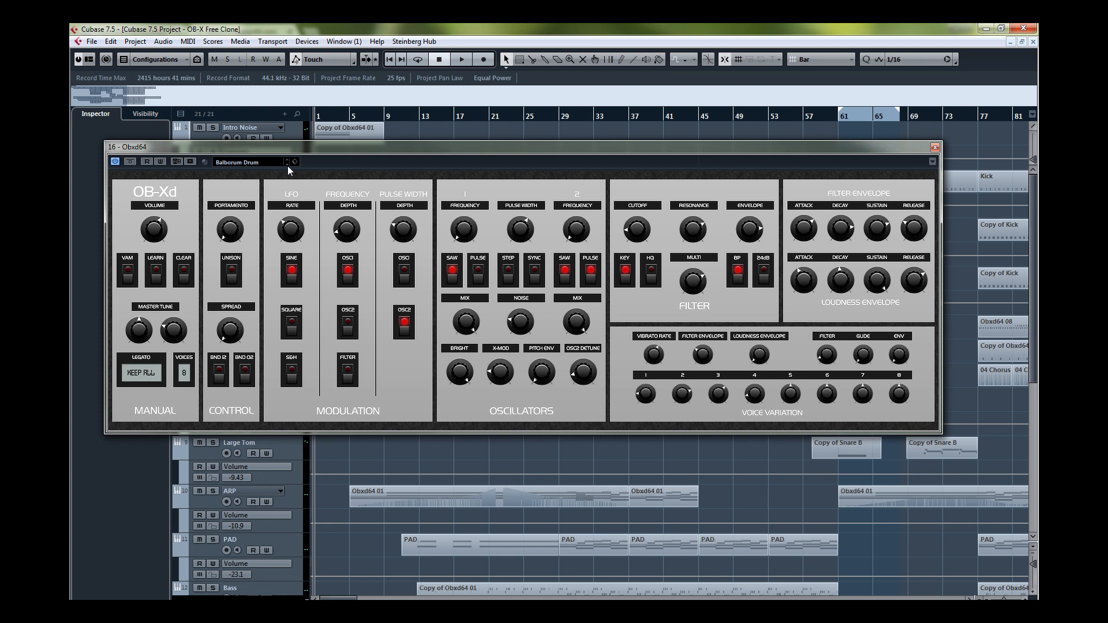
pyautogui.click(288, 165)
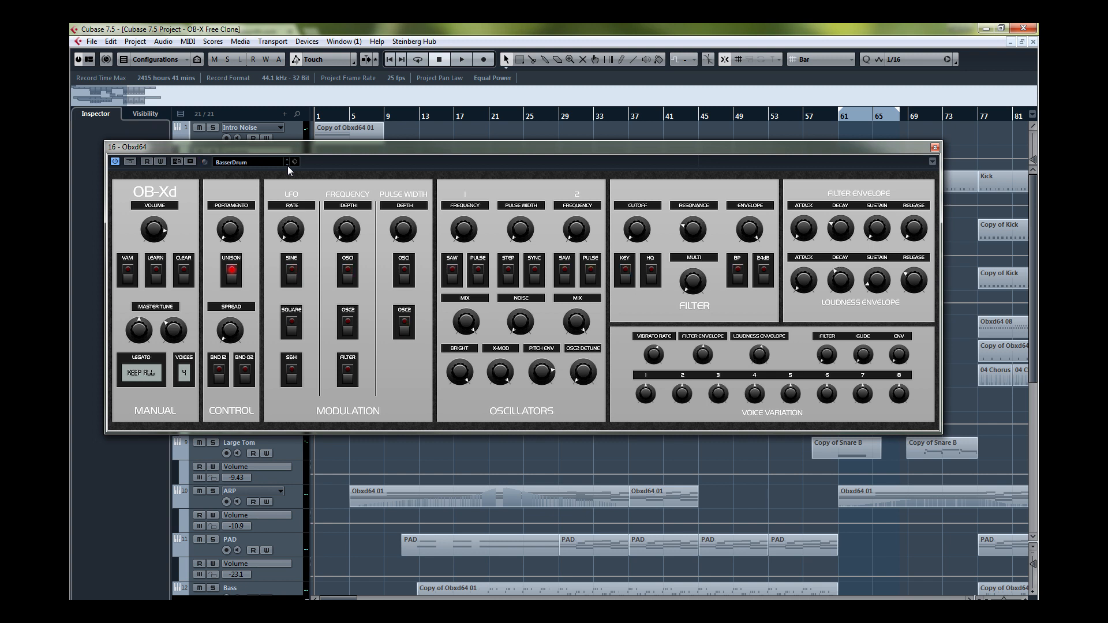
pyautogui.click(288, 165)
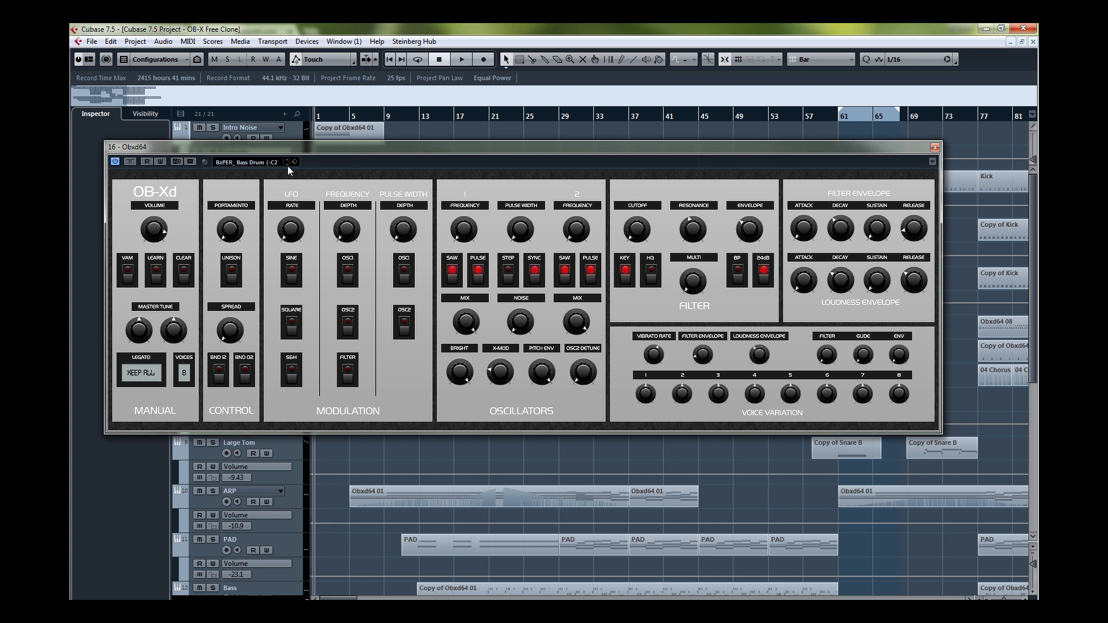
pyautogui.click(287, 165)
pyautogui.click(288, 165)
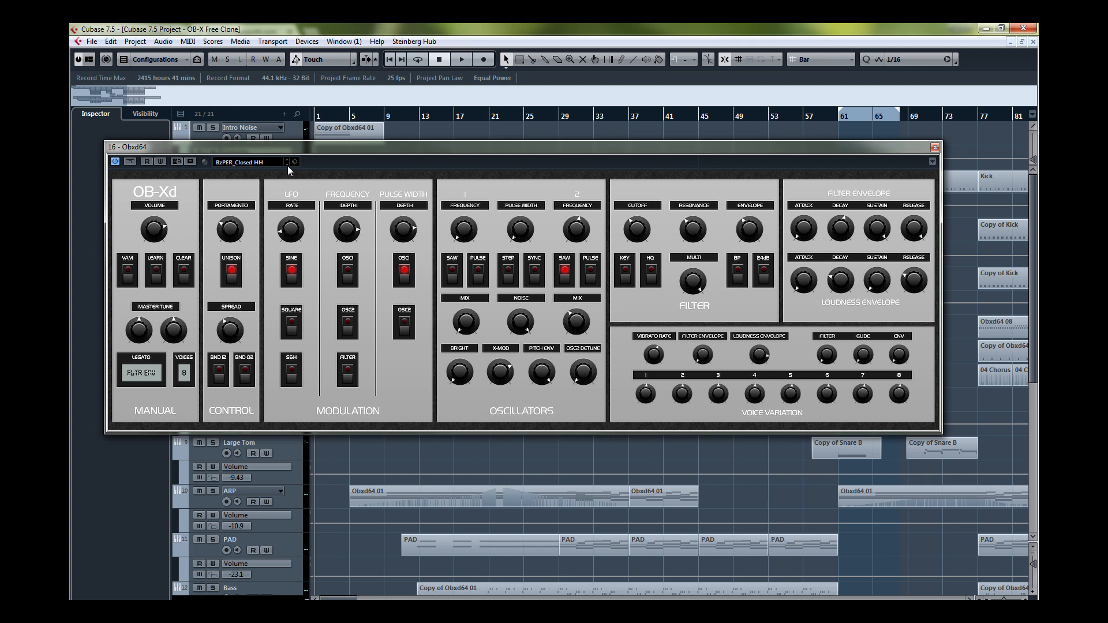
pyautogui.click(288, 165)
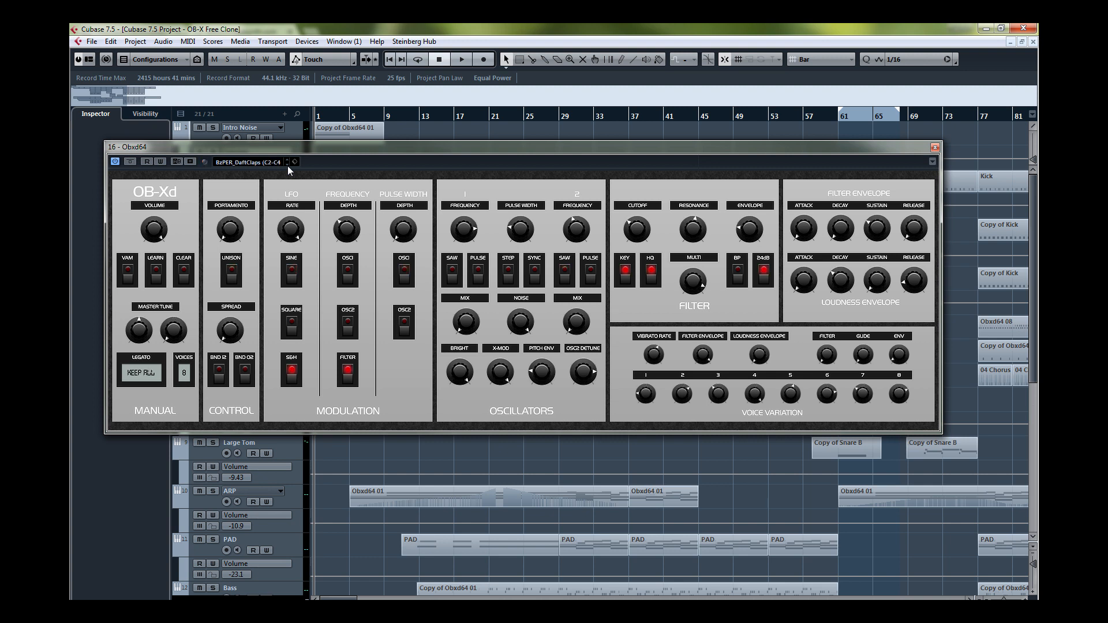
# - Step further through the percussion presets to BzPER_Simmons Toms
pyautogui.click(288, 165)
pyautogui.click(287, 165)
pyautogui.click(287, 165)
pyautogui.click(288, 166)
pyautogui.click(288, 165)
# - Load the 005 - KVR Keys + Bells + Plucked.fxb bank into the synth
pyautogui.rightClick(590, 194)
pyautogui.moveTo(608, 215)
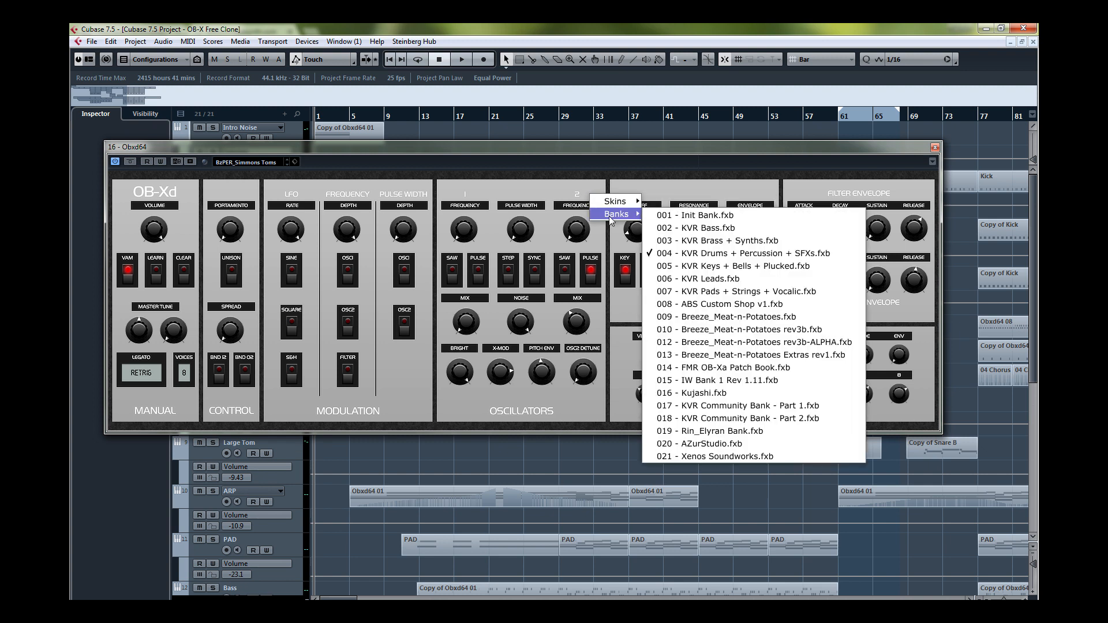
pyautogui.click(704, 267)
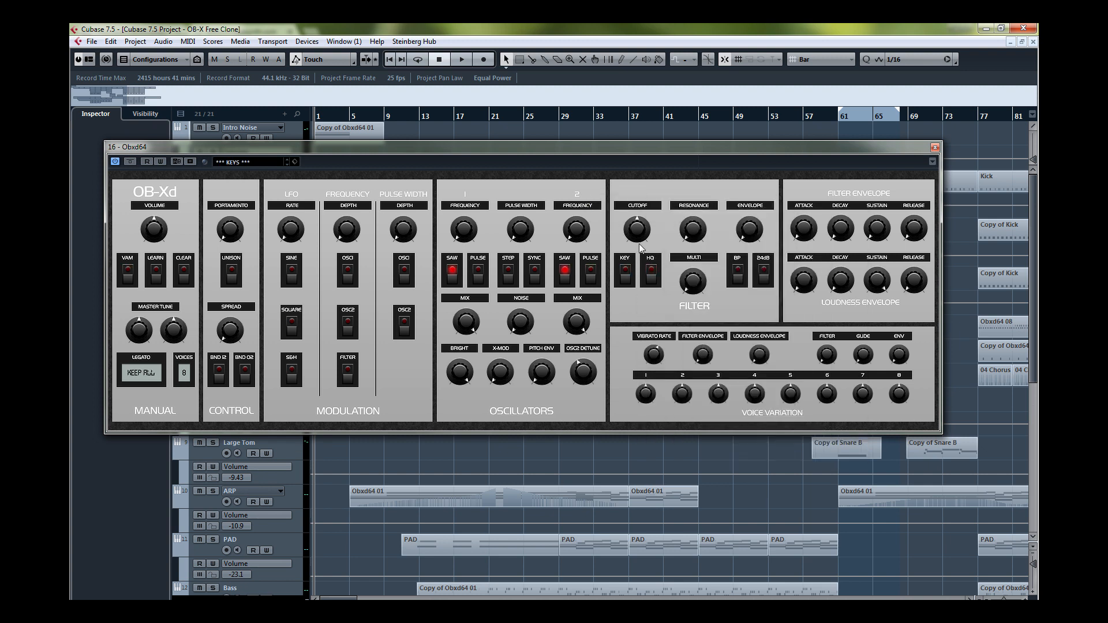
# - Audition the keys presets in order from Accordion OB-Xa through BzKEY_Big Church Organ and BzKEY_Celestial Piano to BzKEY_Chorus Clav
pyautogui.click(285, 165)
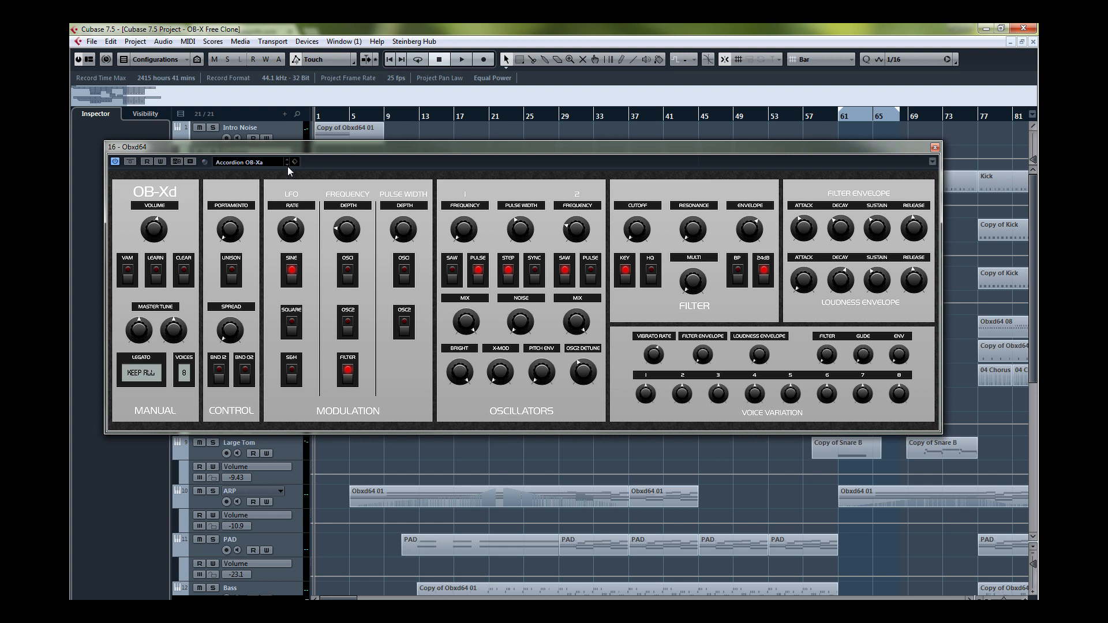
pyautogui.click(287, 164)
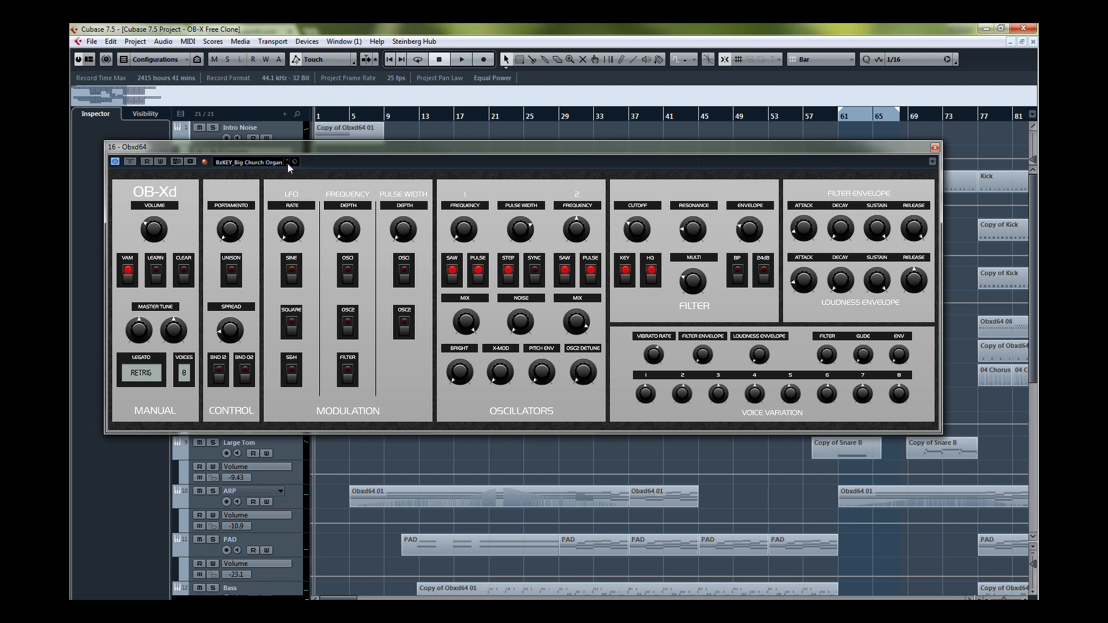
pyautogui.click(287, 164)
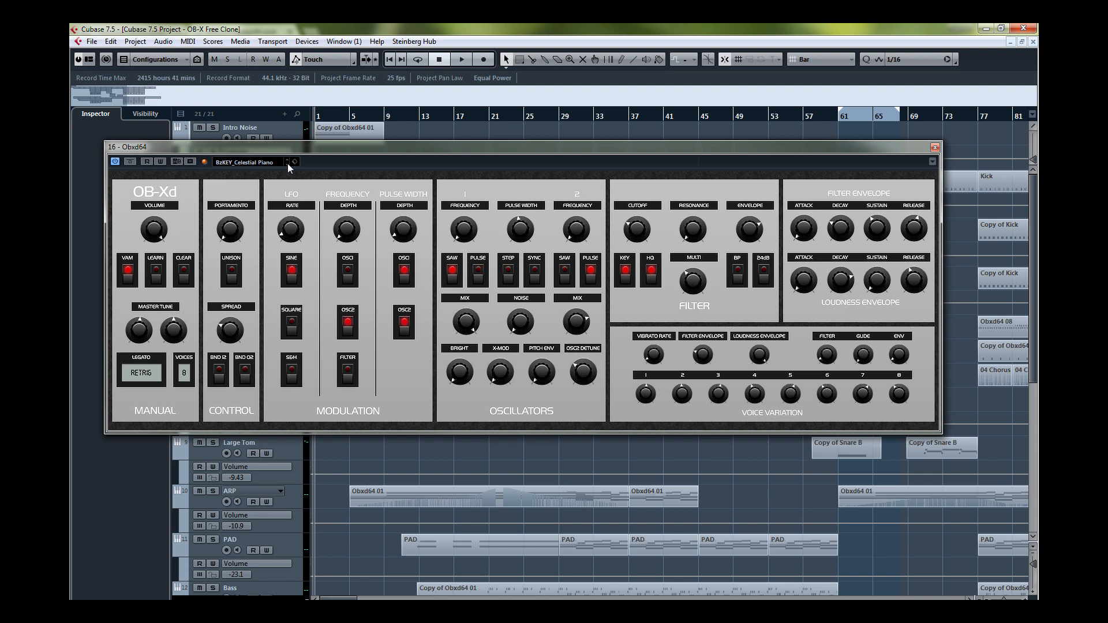
pyautogui.click(287, 164)
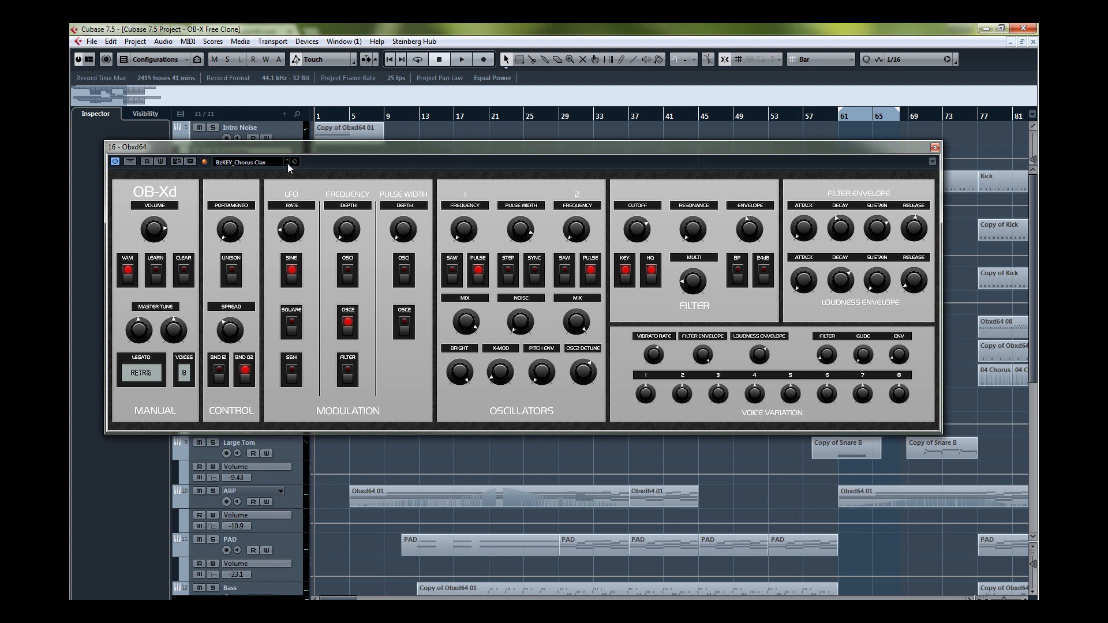
# - Advance through the next keys presets to BzKEY_DistoBee
pyautogui.click(287, 164)
pyautogui.click(287, 164)
pyautogui.click(288, 164)
pyautogui.click(287, 164)
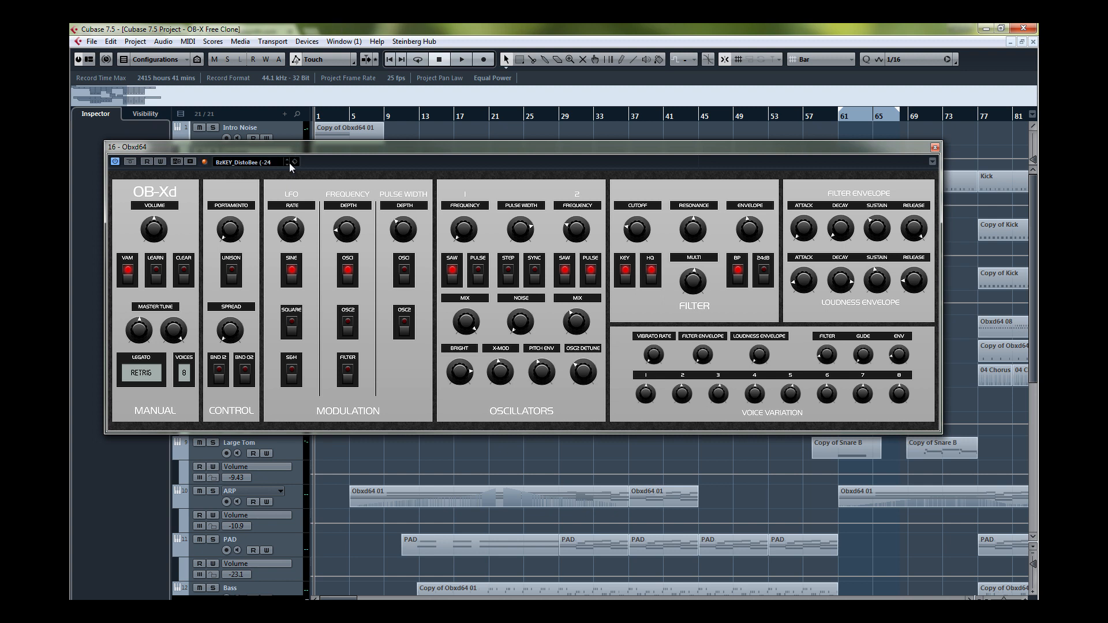
# - Load the E.-Piano preset from the keys presets, followed by Electric Piano OB-Xa
pyautogui.click(263, 164)
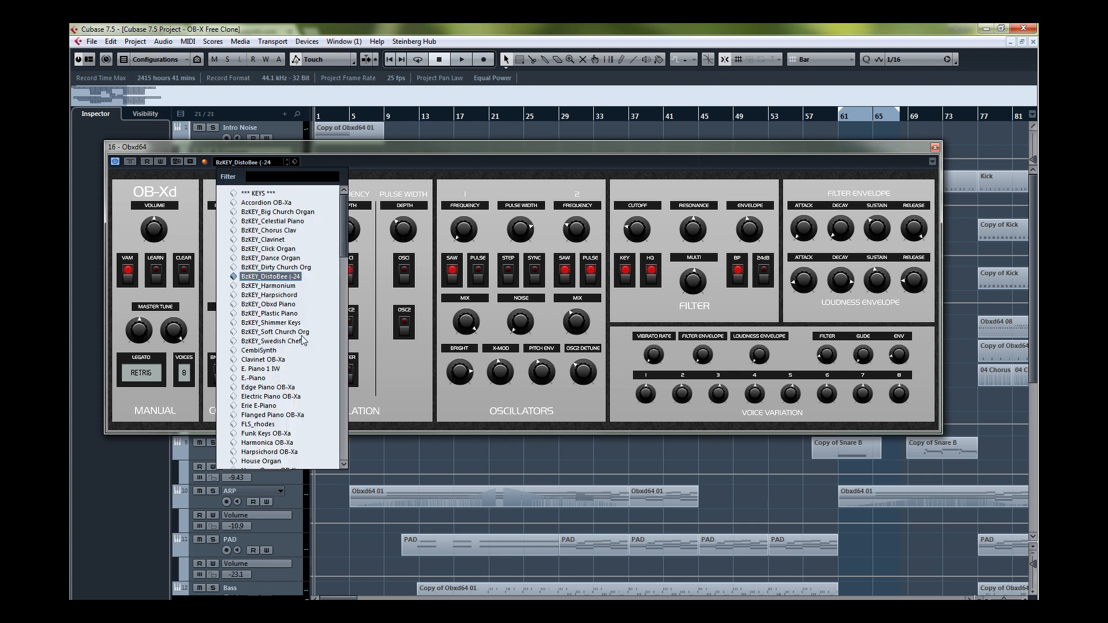
pyautogui.click(253, 322)
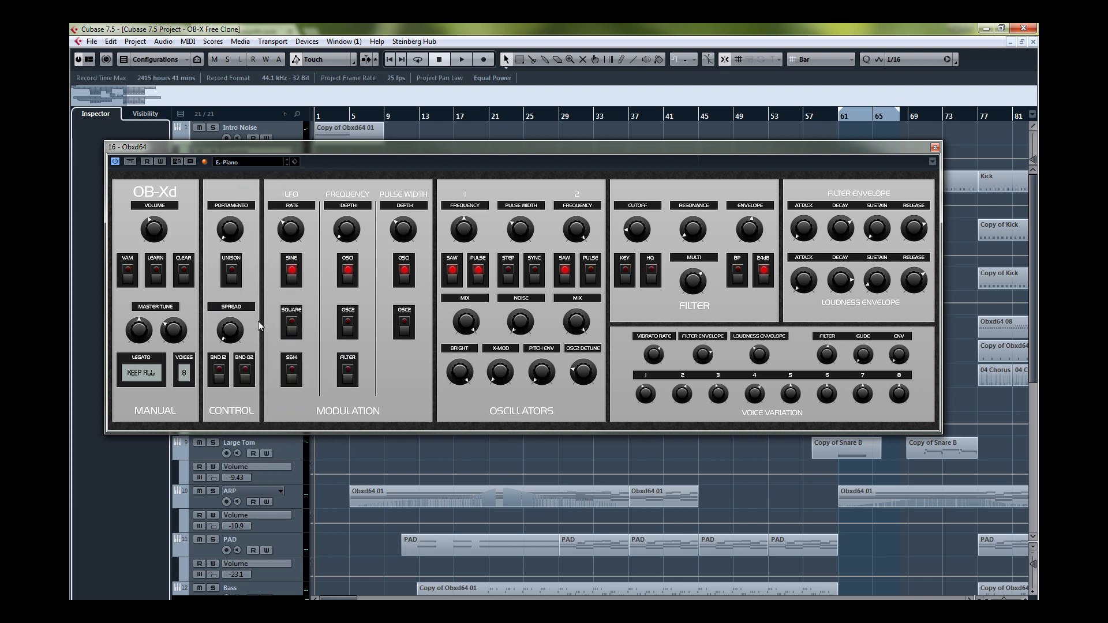
pyautogui.click(244, 163)
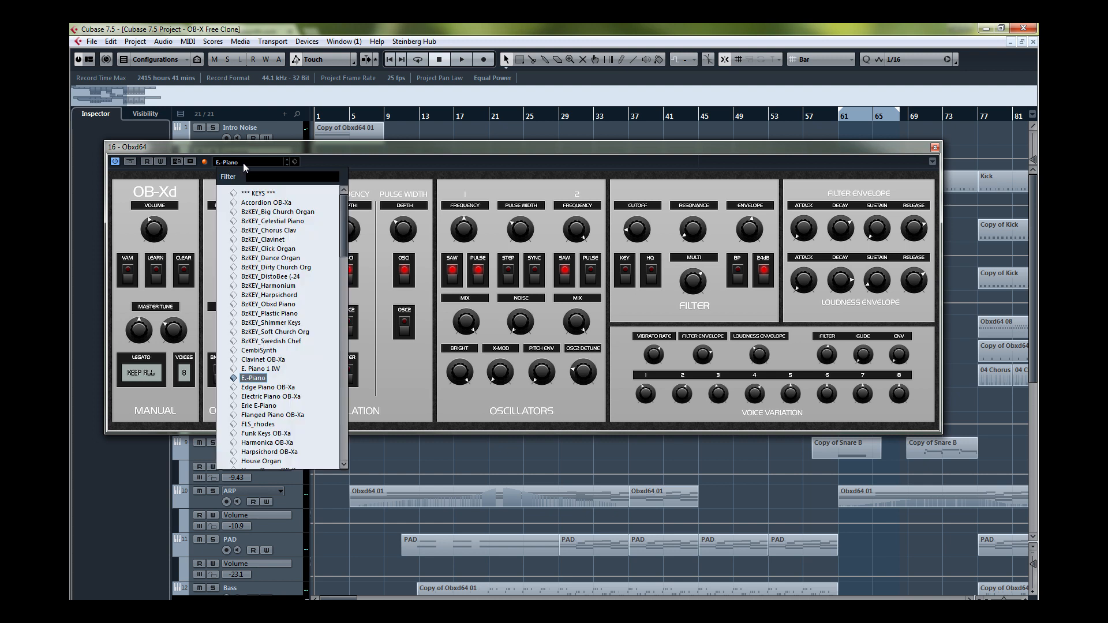
pyautogui.scroll(-2, 228, 329)
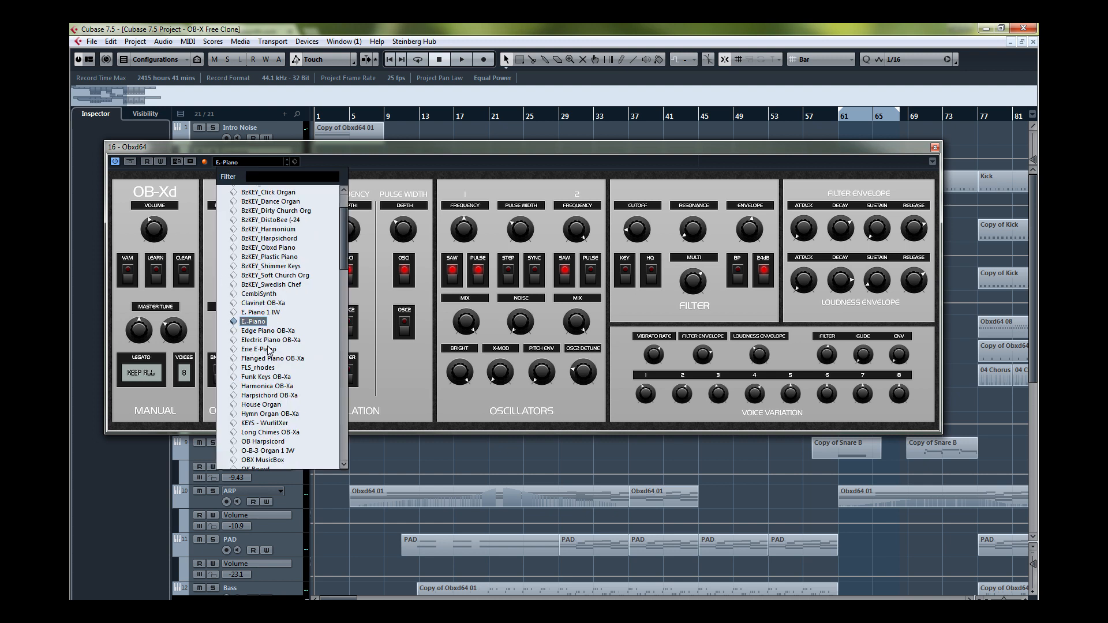
pyautogui.click(262, 341)
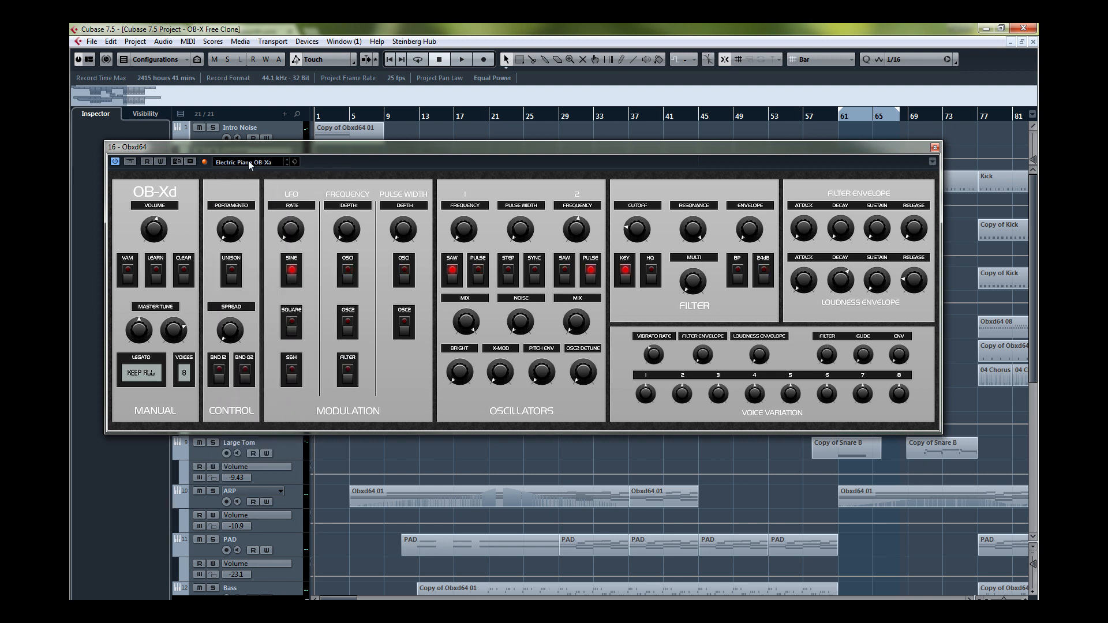
# - Load the Funk Keys OB-Xa preset from further down the keys presets
pyautogui.click(248, 162)
pyautogui.scroll(-4, 262, 349)
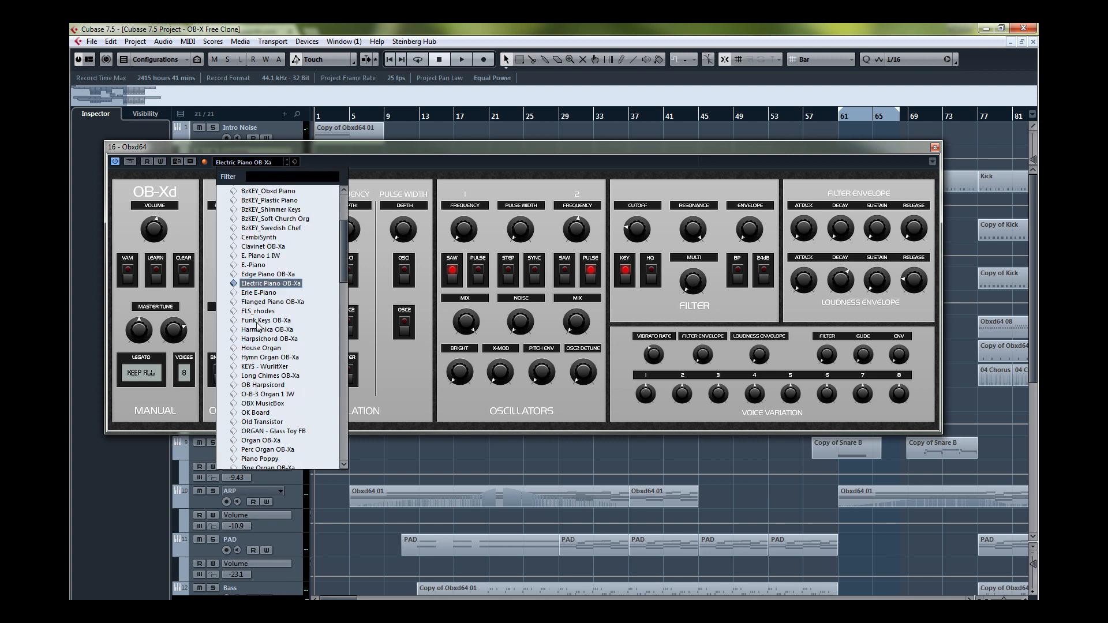
pyautogui.click(259, 321)
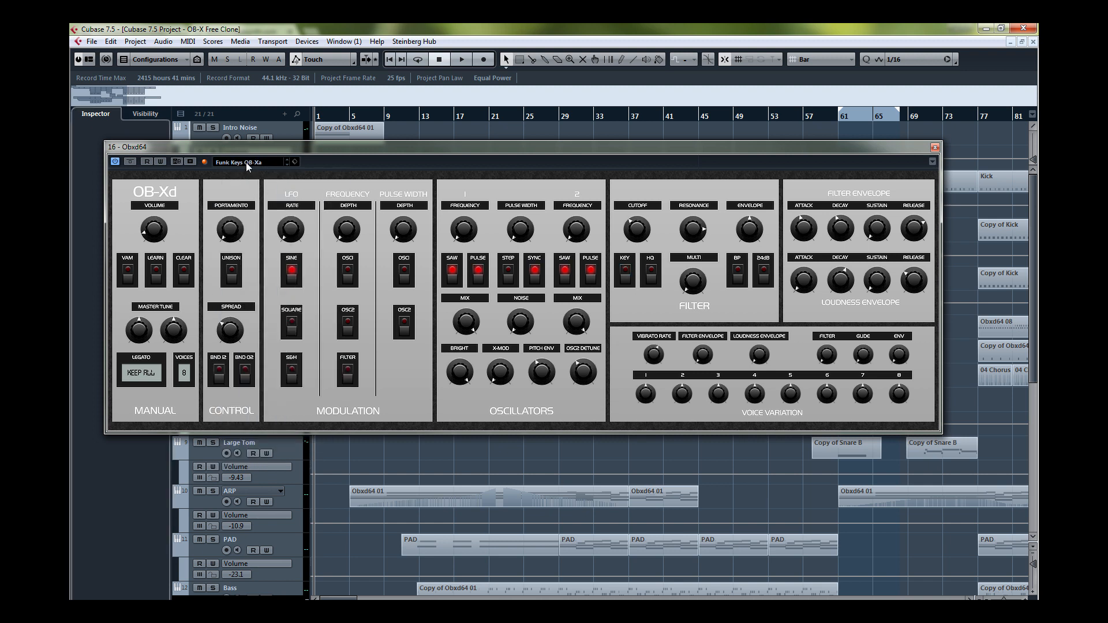
# - Load the Long Chimes OB-Xa preset from further down the keys presets
pyautogui.click(246, 162)
pyautogui.scroll(-6, 287, 369)
pyautogui.click(257, 319)
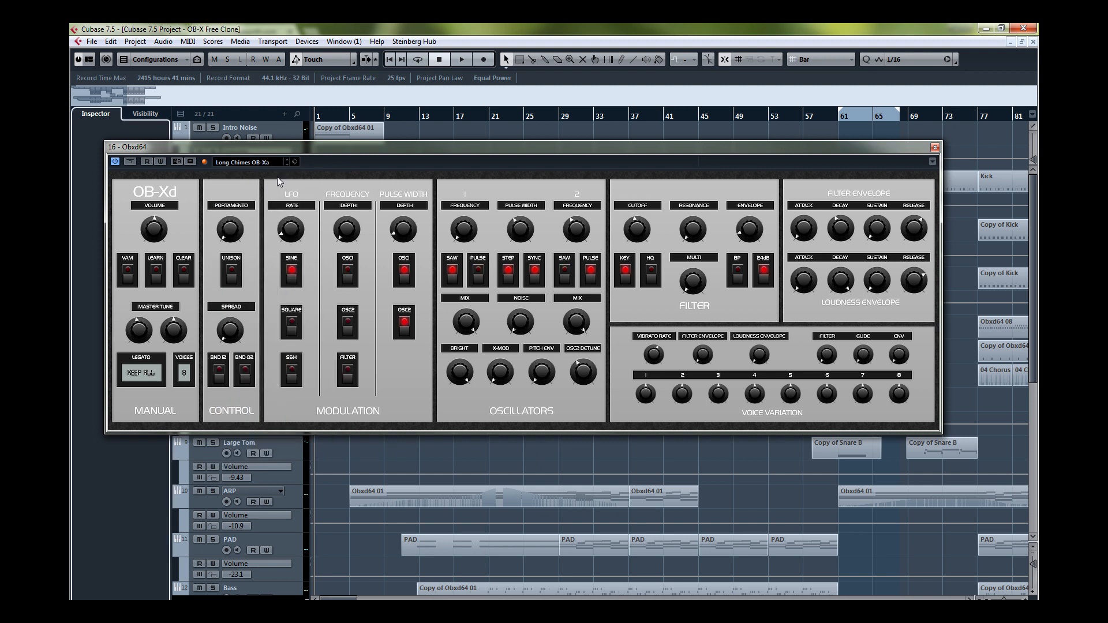
# - Audition the following keys presets in order through OBX MusicBox and ORGAN - Glass Toy FB to Piano Poppy
pyautogui.click(288, 164)
pyautogui.click(289, 164)
pyautogui.click(288, 164)
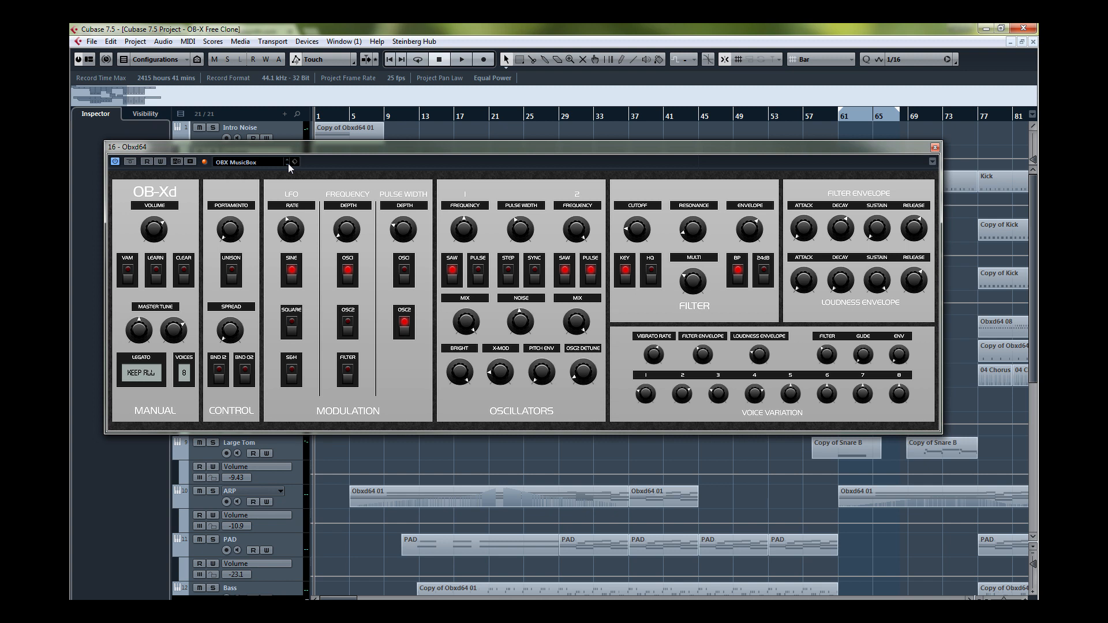
pyautogui.click(289, 164)
pyautogui.click(288, 164)
pyautogui.click(289, 164)
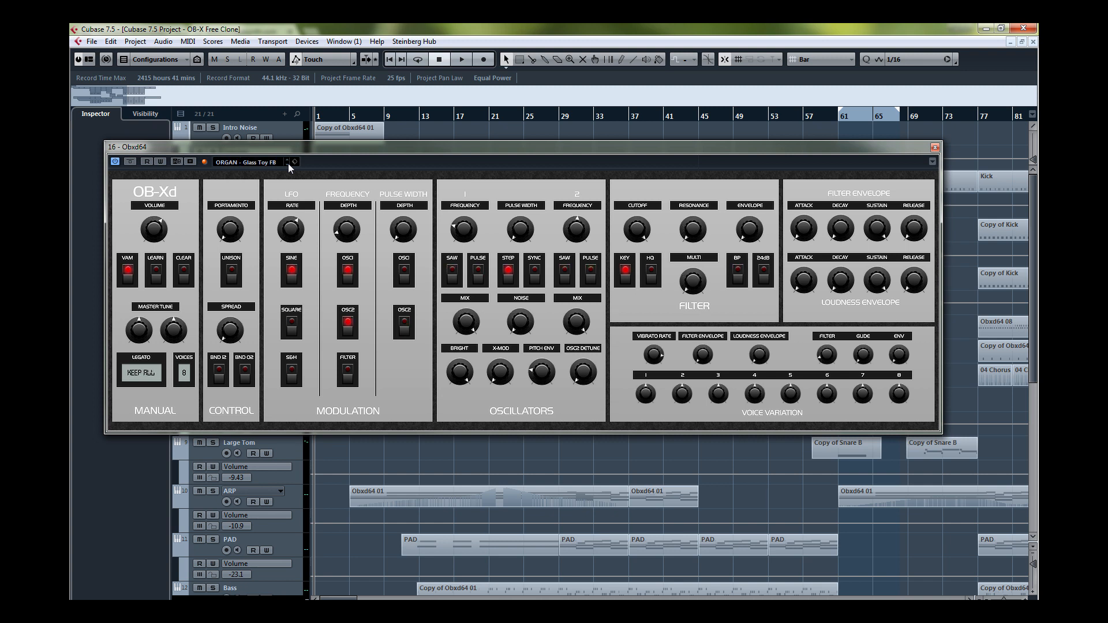
pyautogui.click(288, 164)
pyautogui.click(289, 164)
pyautogui.click(288, 164)
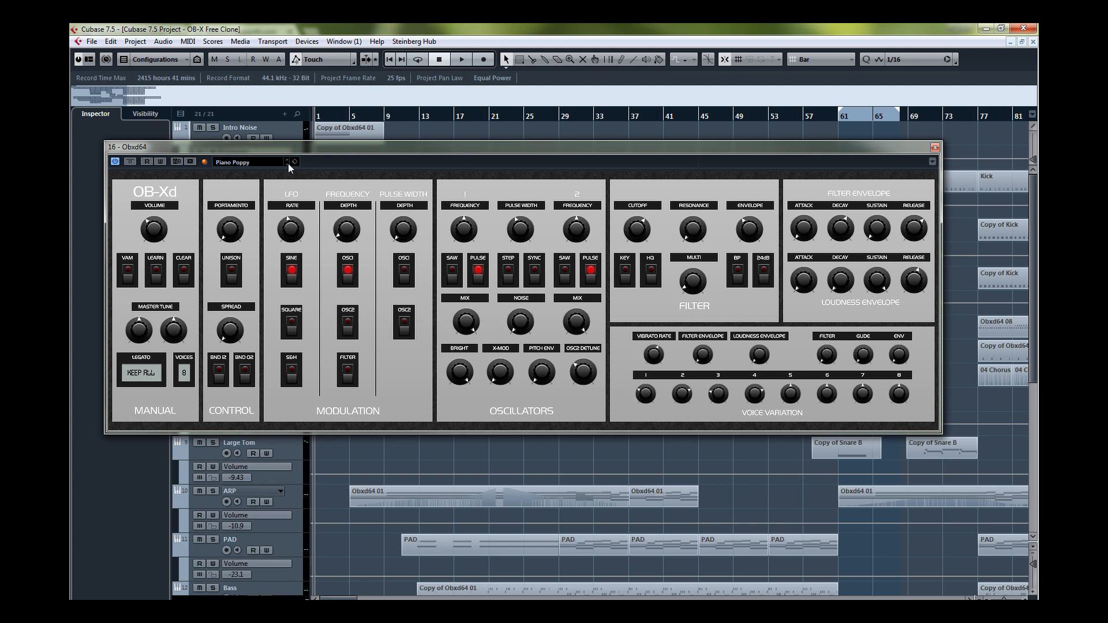
# - Switch to the 006 - KVR Leads.fxb bank and load its BzINS_Wood Flute preset
pyautogui.rightClick(462, 201)
pyautogui.moveTo(488, 222)
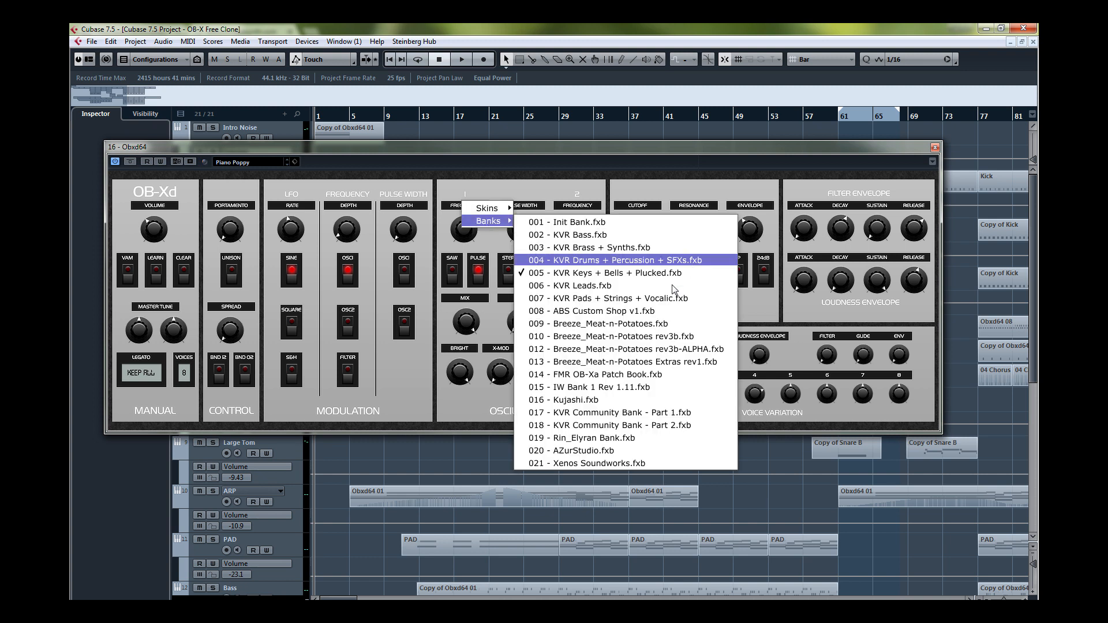
pyautogui.click(661, 292)
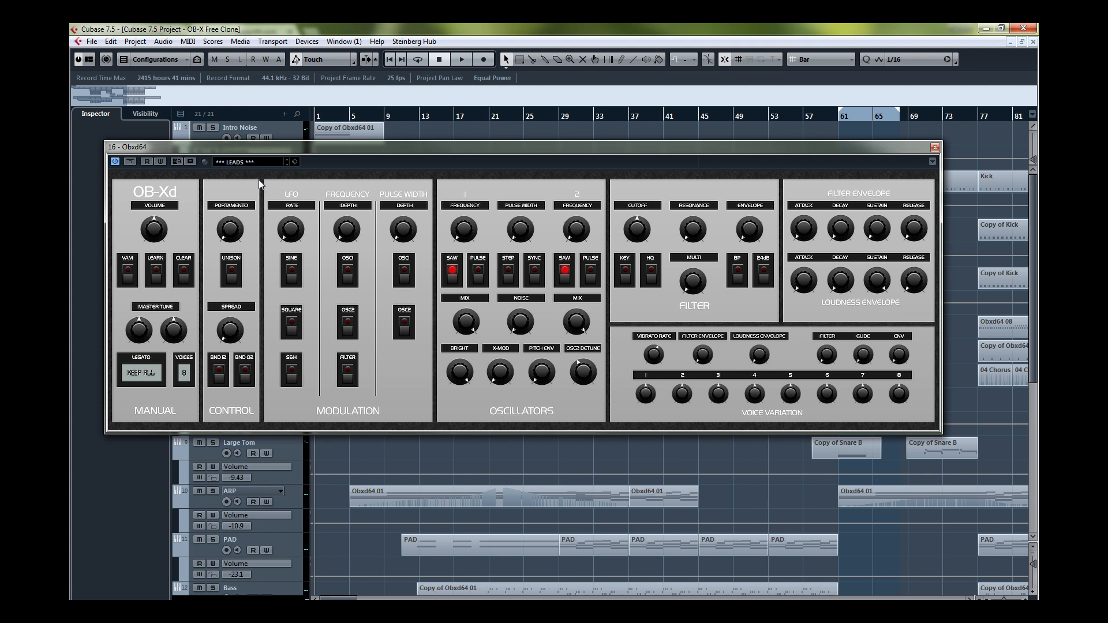
pyautogui.click(259, 162)
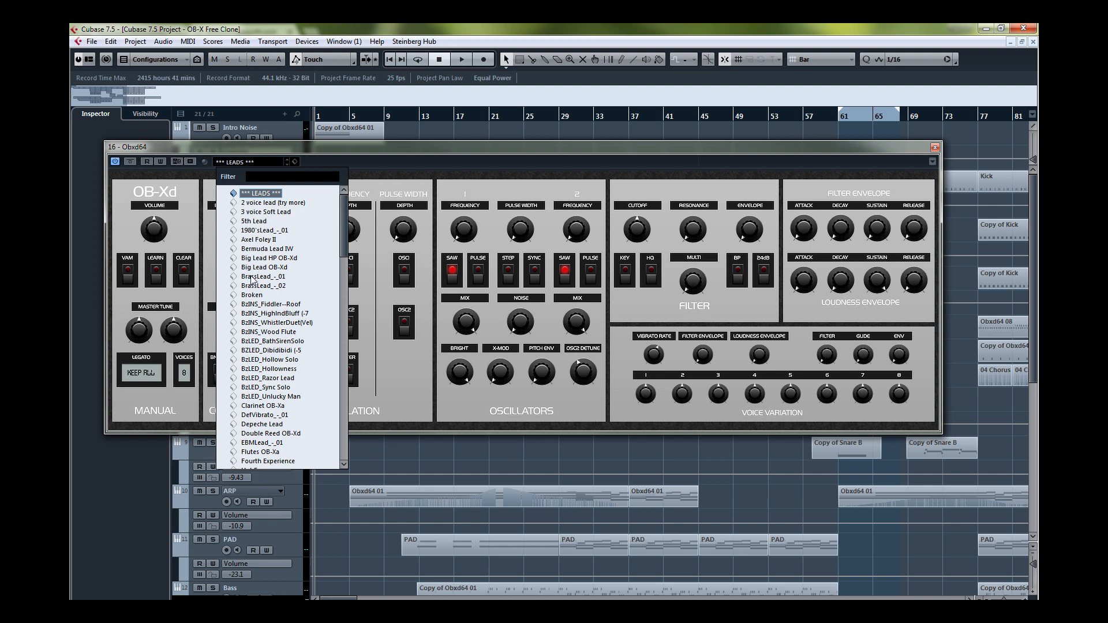
pyautogui.scroll(-4, 285, 296)
pyautogui.click(275, 220)
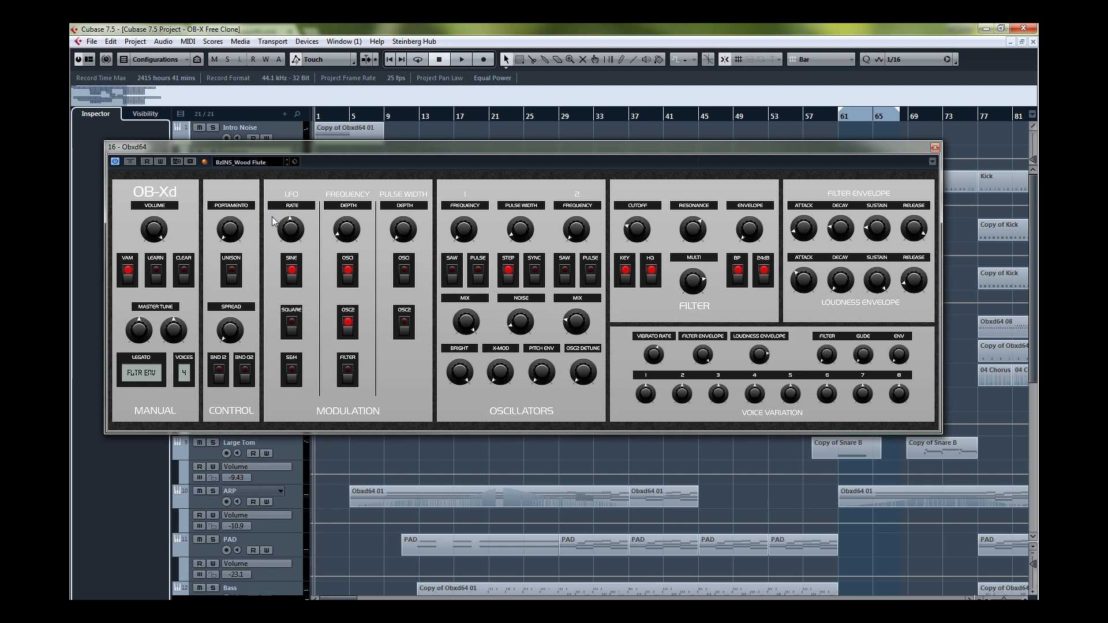
# - Advance through the next lead presets via BzLED_Dibidibidi (-5 to BzLED_Hollow Solo
pyautogui.click(286, 164)
pyautogui.click(287, 165)
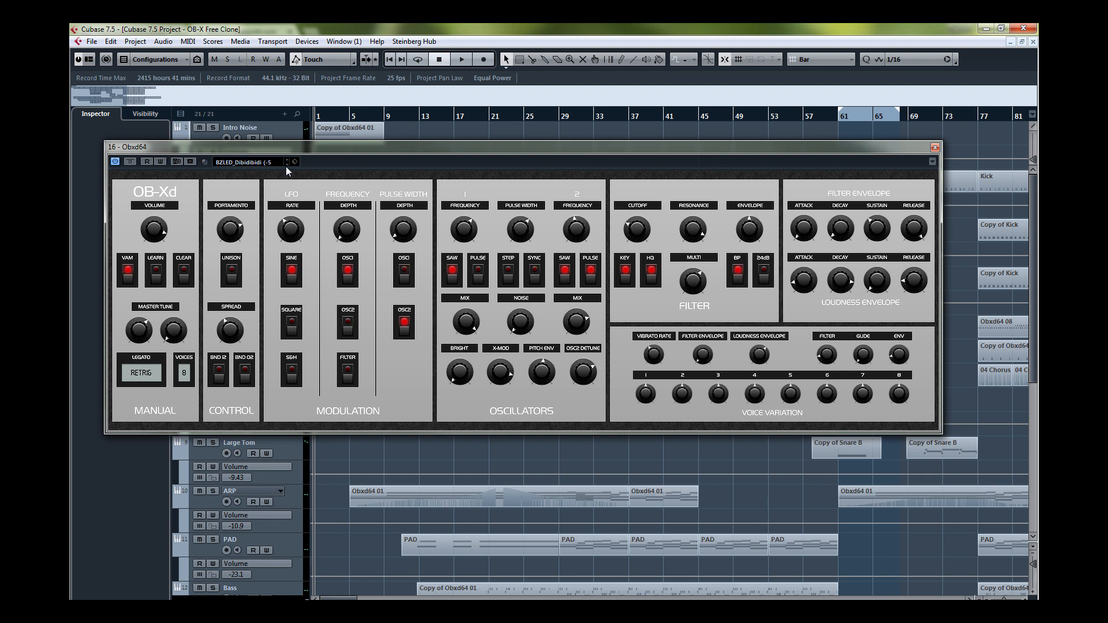
pyautogui.click(287, 165)
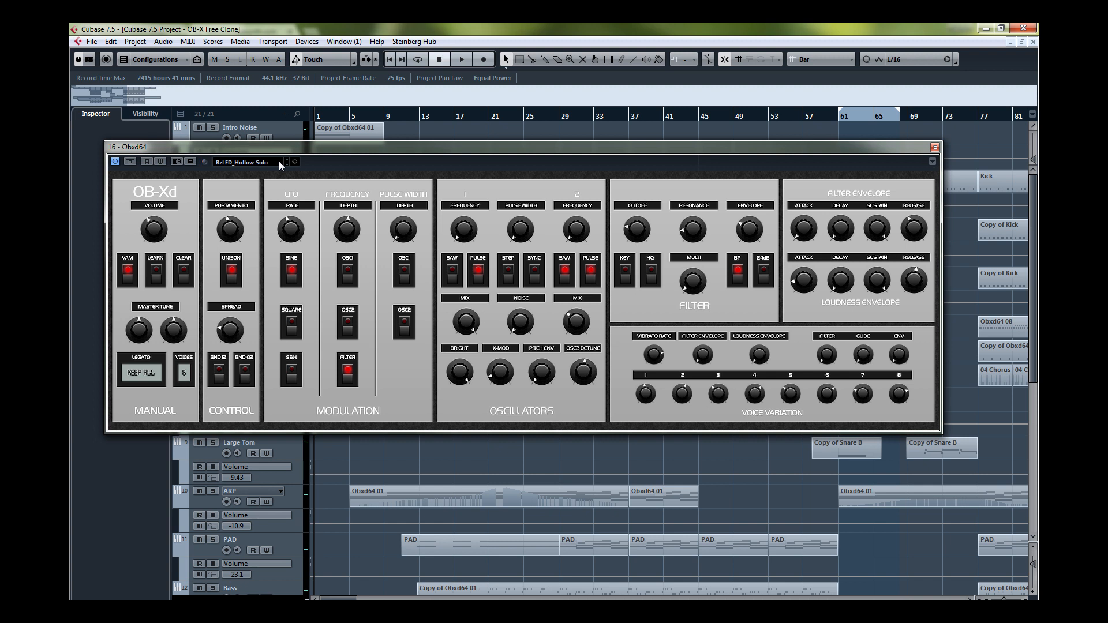
# - Load the LD DeTuna LZ preset from the lead presets, followed by LD Wow ng
pyautogui.click(279, 162)
pyautogui.scroll(-2, 300, 367)
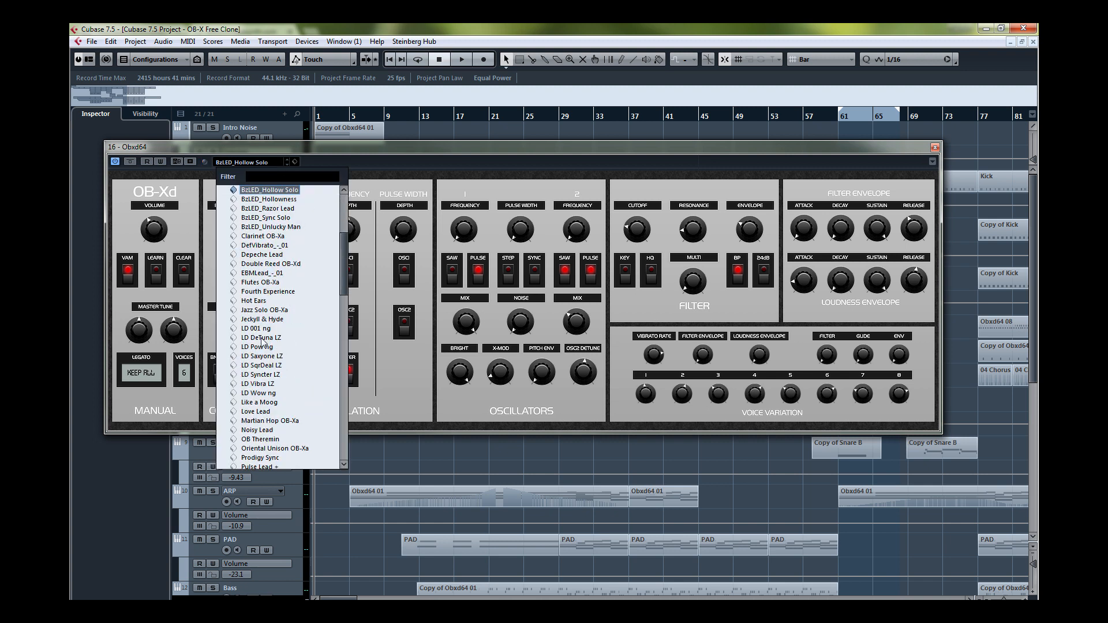
pyautogui.click(265, 338)
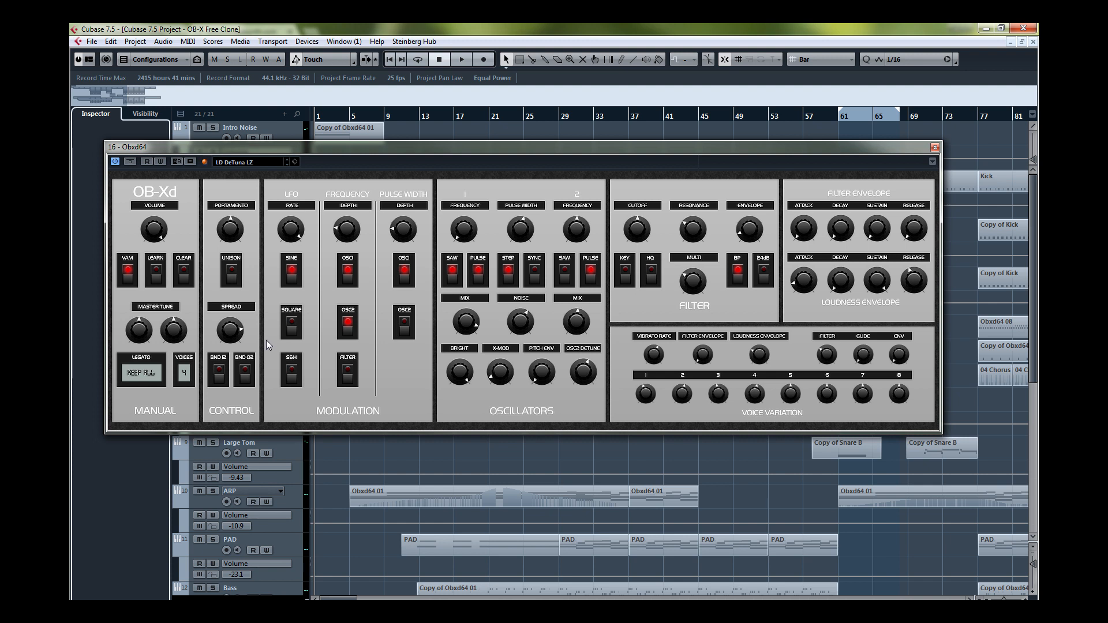
pyautogui.click(250, 164)
pyautogui.click(254, 383)
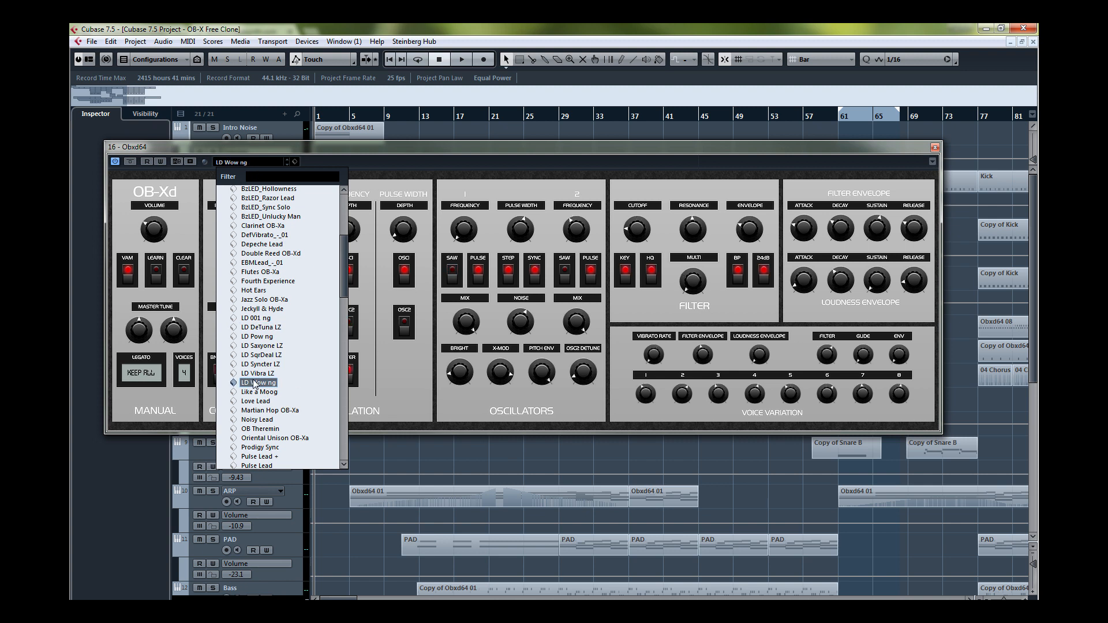
# - Load the Wave Lead var3 preset from near the end of the lead presets
pyautogui.click(244, 165)
pyautogui.scroll(-10, 268, 358)
pyautogui.scroll(-3, 265, 364)
pyautogui.scroll(7, 262, 370)
pyautogui.scroll(-2, 259, 375)
pyautogui.click(255, 377)
pyautogui.press('super')
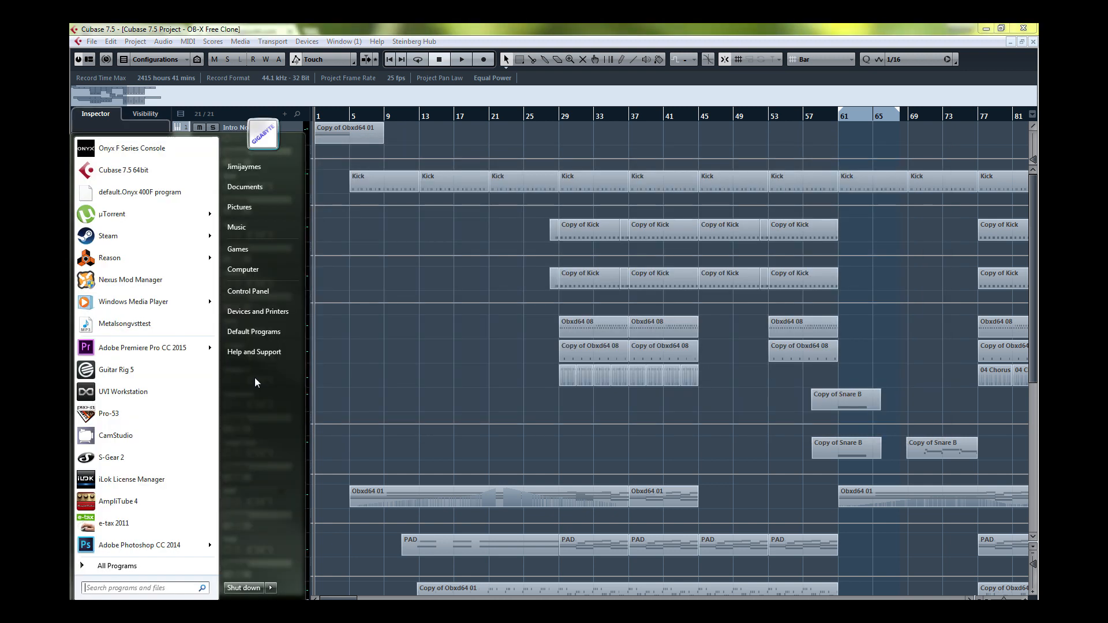
pyautogui.click(421, 254)
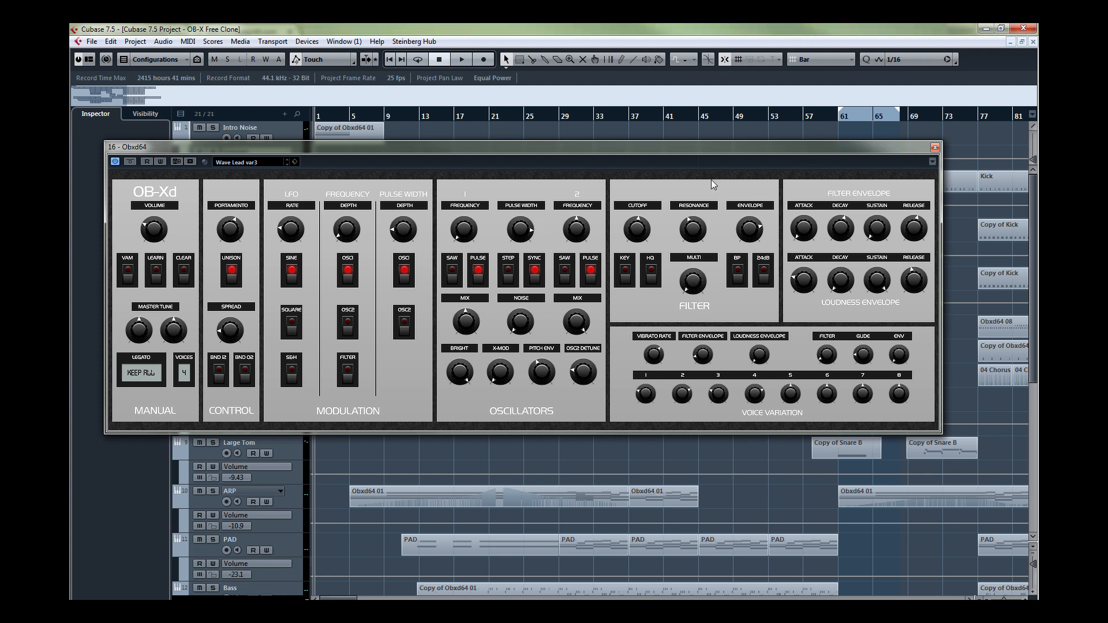
pyautogui.click(554, 611)
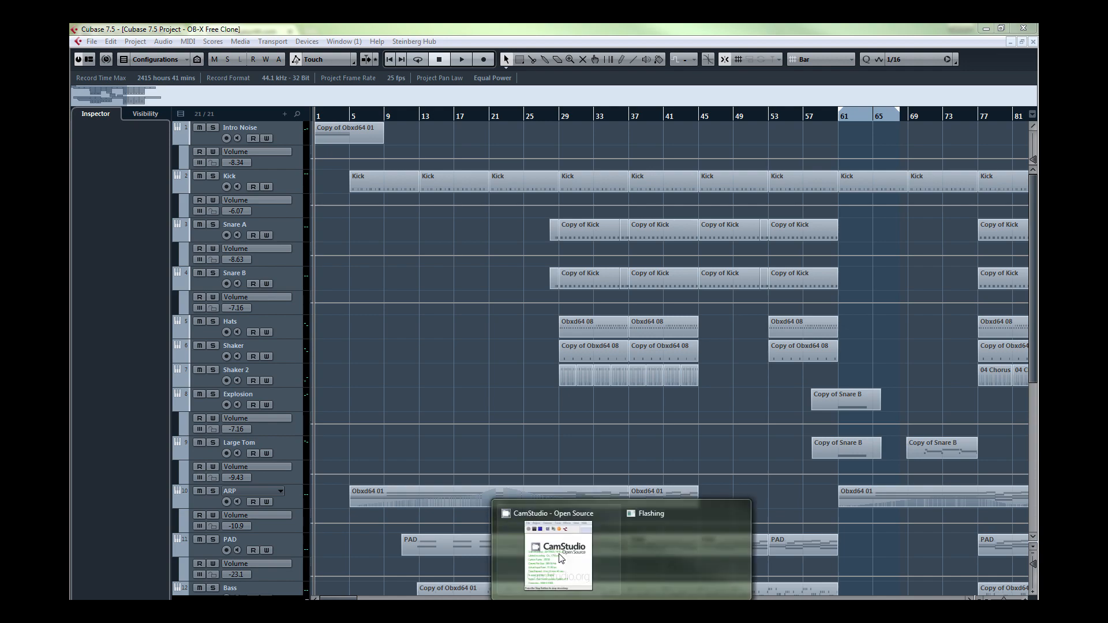
pyautogui.moveTo(557, 556)
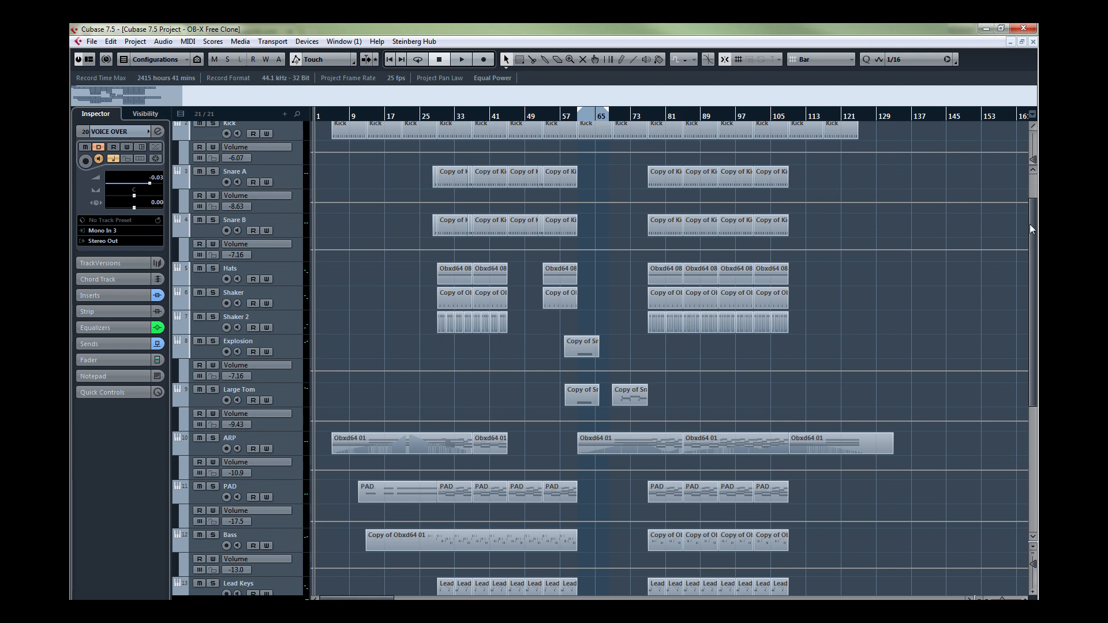
# - Play the arrangement from the beginning and briefly show the floating transport during playback
pyautogui.moveTo(1032, 229); pyautogui.dragTo(1037, 182)
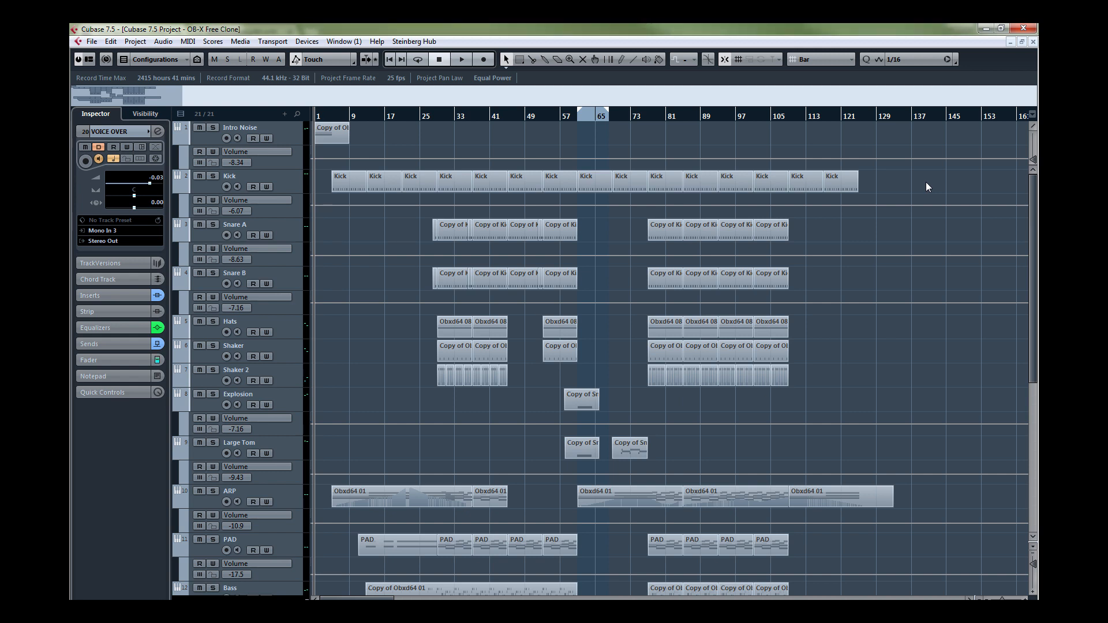
pyautogui.press('space')
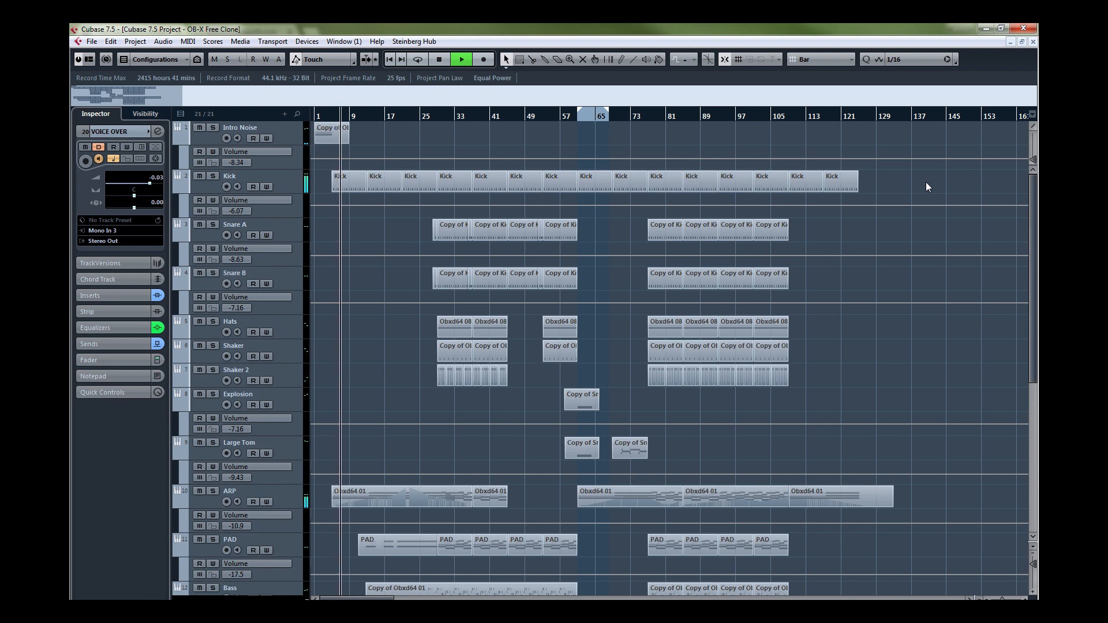
pyautogui.press('F2')
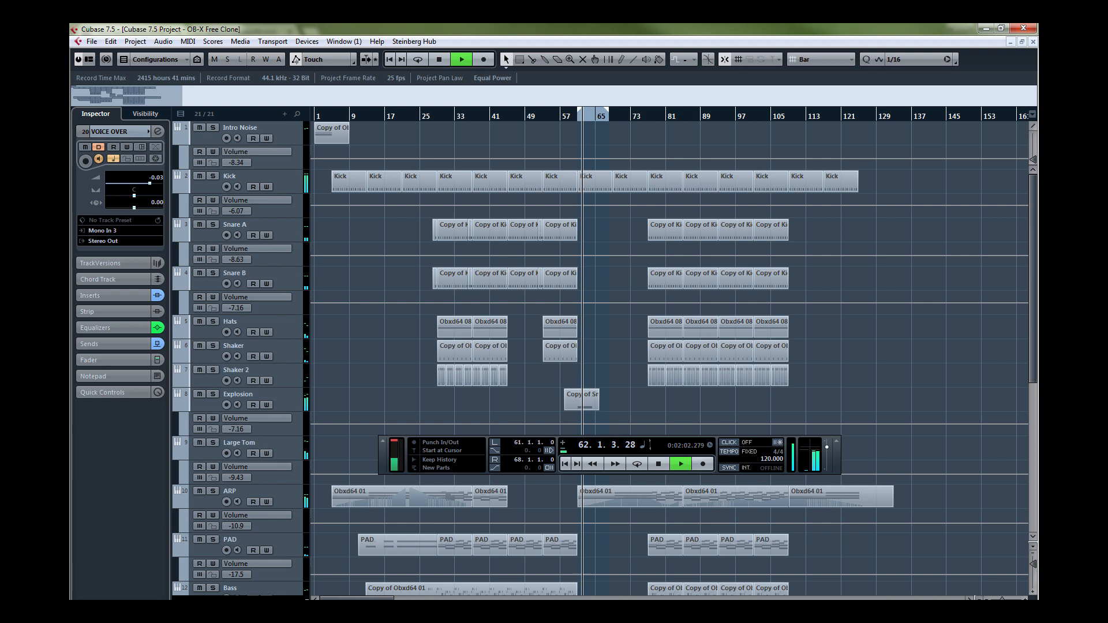
pyautogui.press('F2')
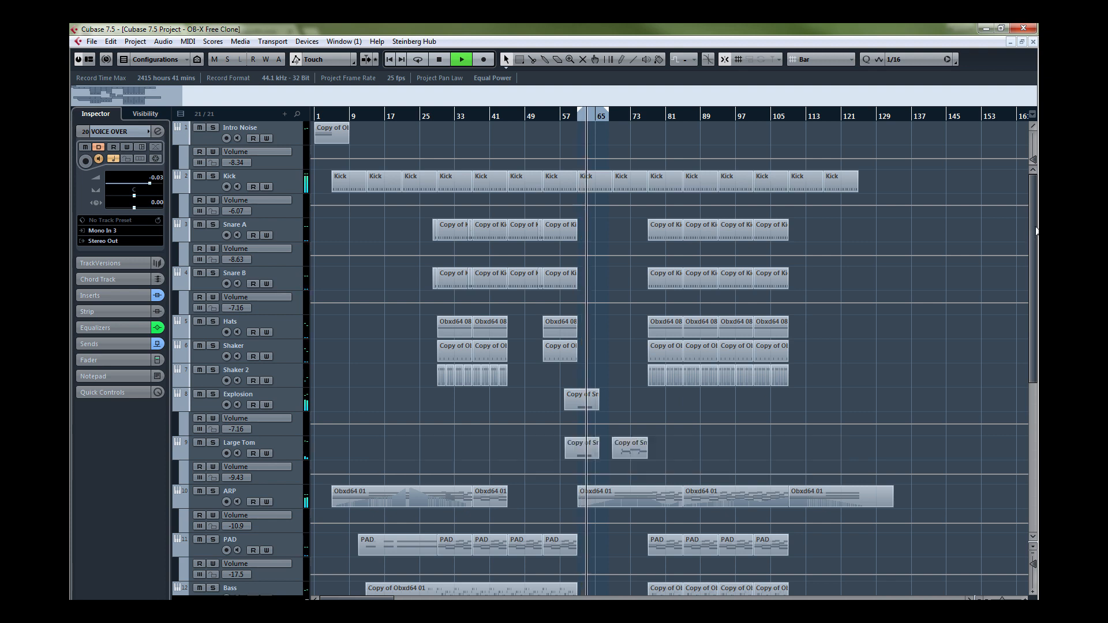
# - Examine the lower tracks and the transport position while the song plays on, and stop playback near the end
pyautogui.scroll(-3, 1032, 272)
pyautogui.scroll(-6, 1030, 272)
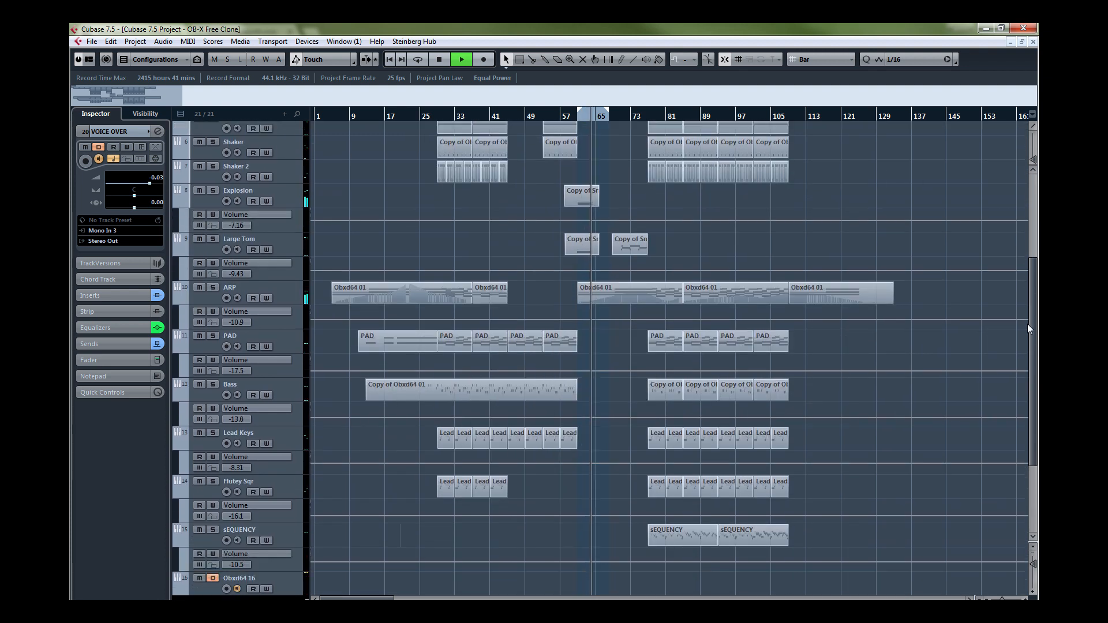
pyautogui.scroll(1, 1031, 330)
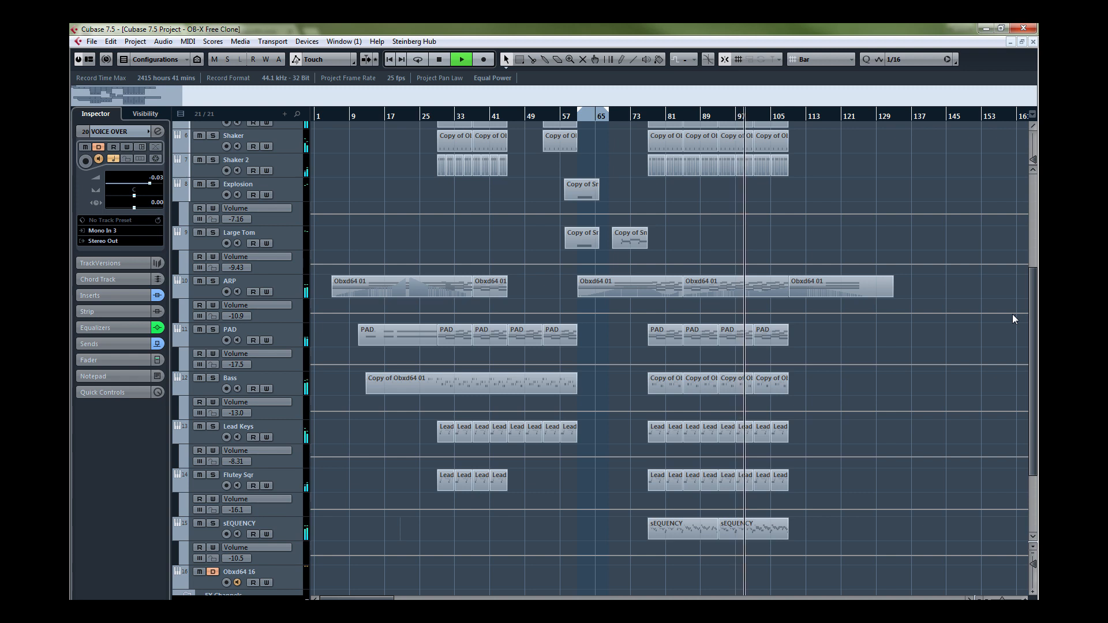
pyautogui.press('F2')
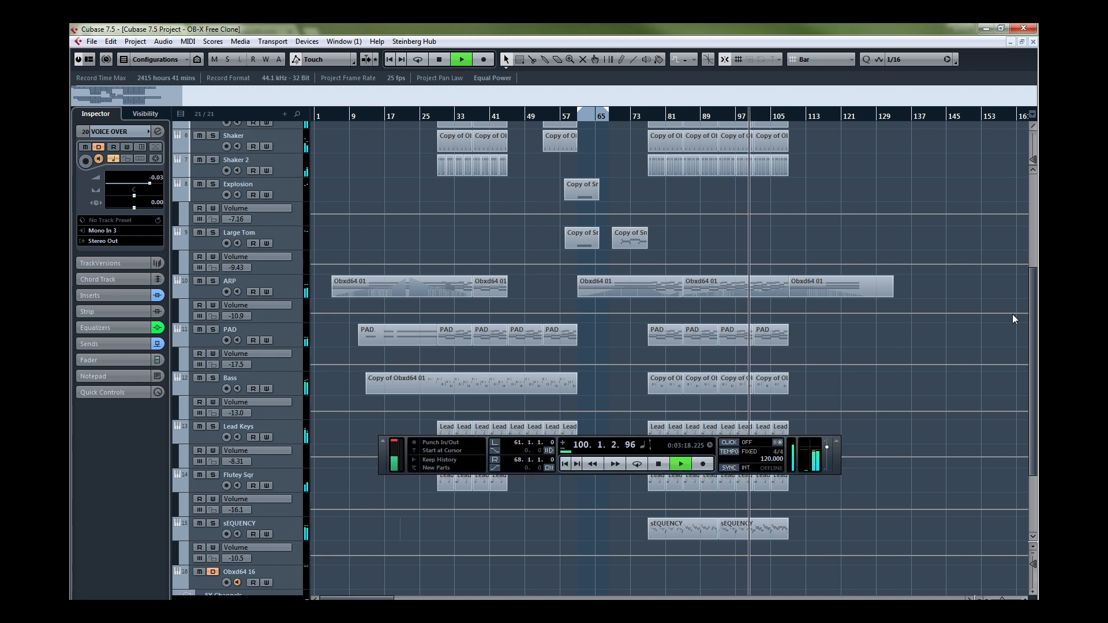
pyautogui.press('F2')
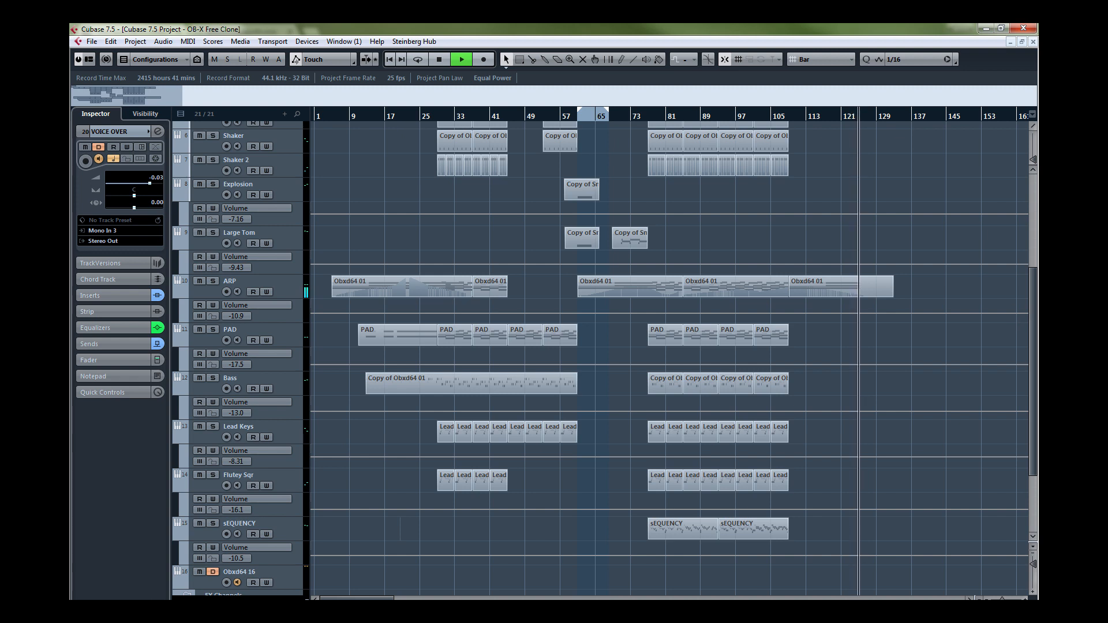
pyautogui.press('space')
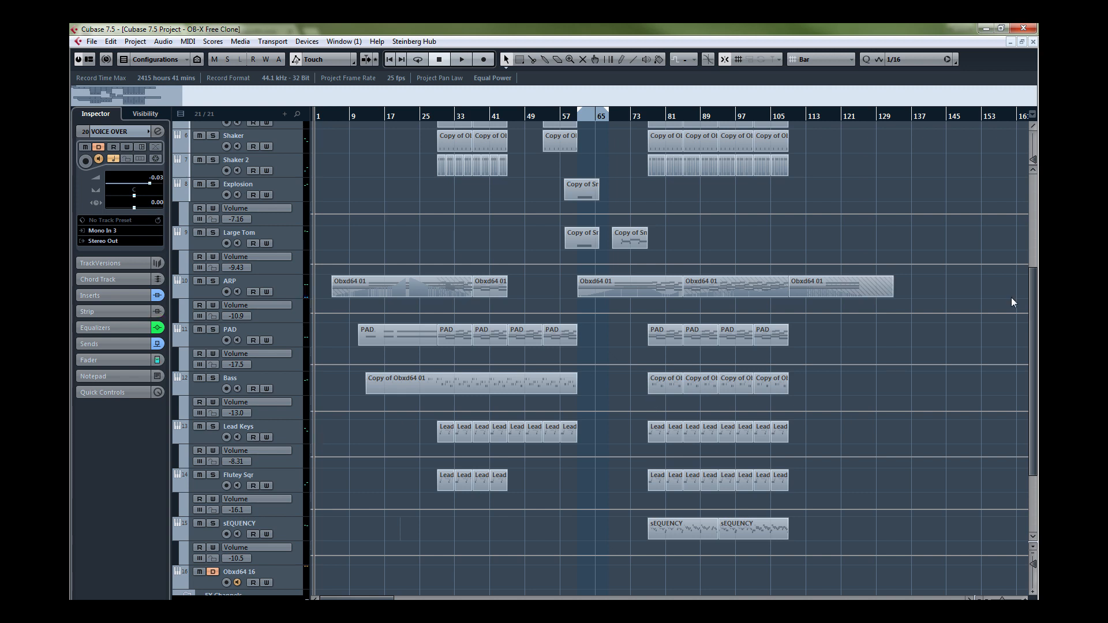
# - Select the Intro Noise track at the start of the track list and open its OB-Xd instrument window
pyautogui.moveTo(1032, 281); pyautogui.dragTo(1033, 188)
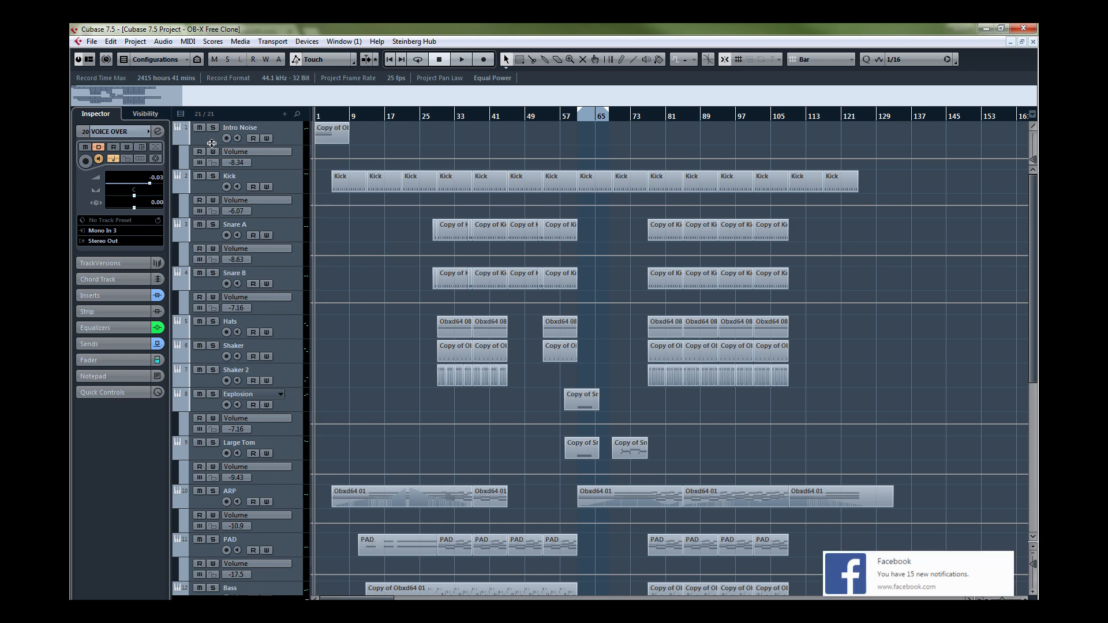
pyautogui.click(248, 133)
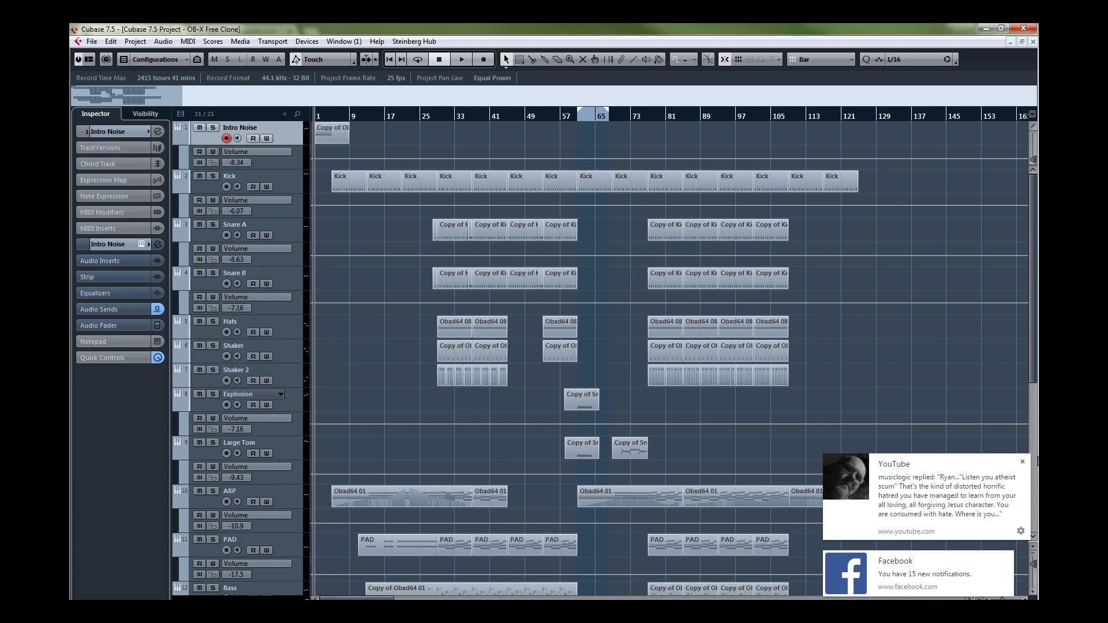
pyautogui.click(1022, 462)
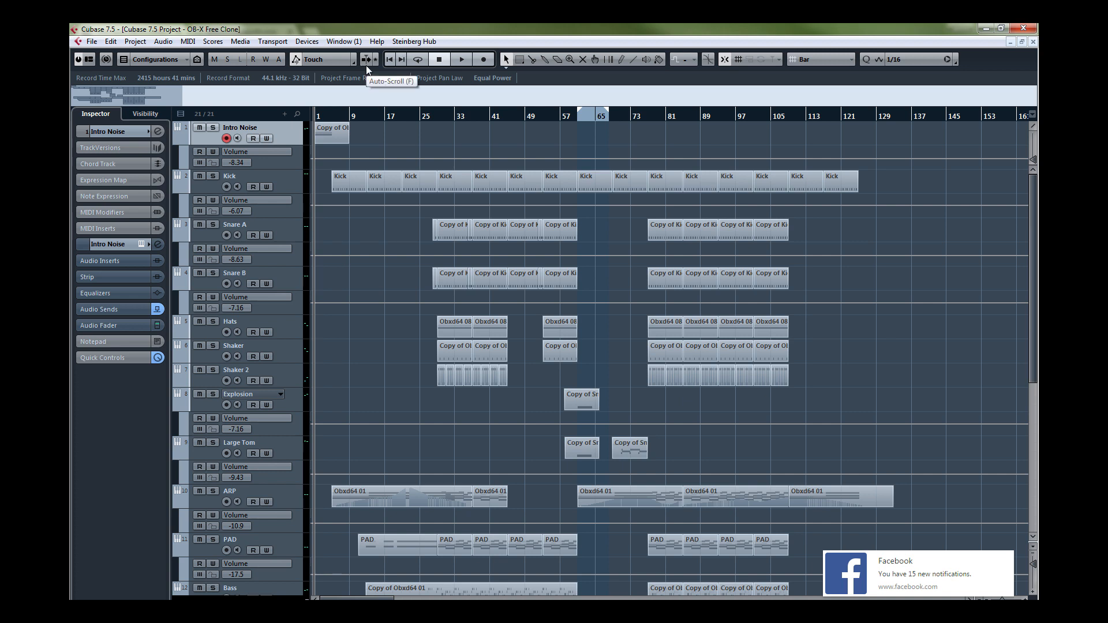
pyautogui.click(140, 244)
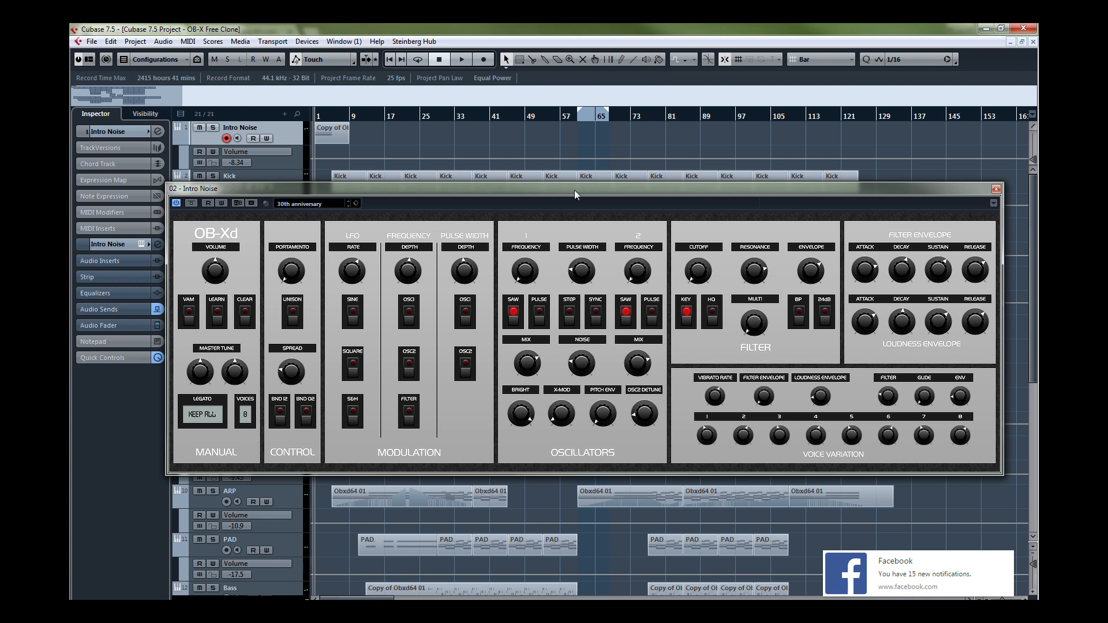
pyautogui.moveTo(575, 194); pyautogui.dragTo(576, 172)
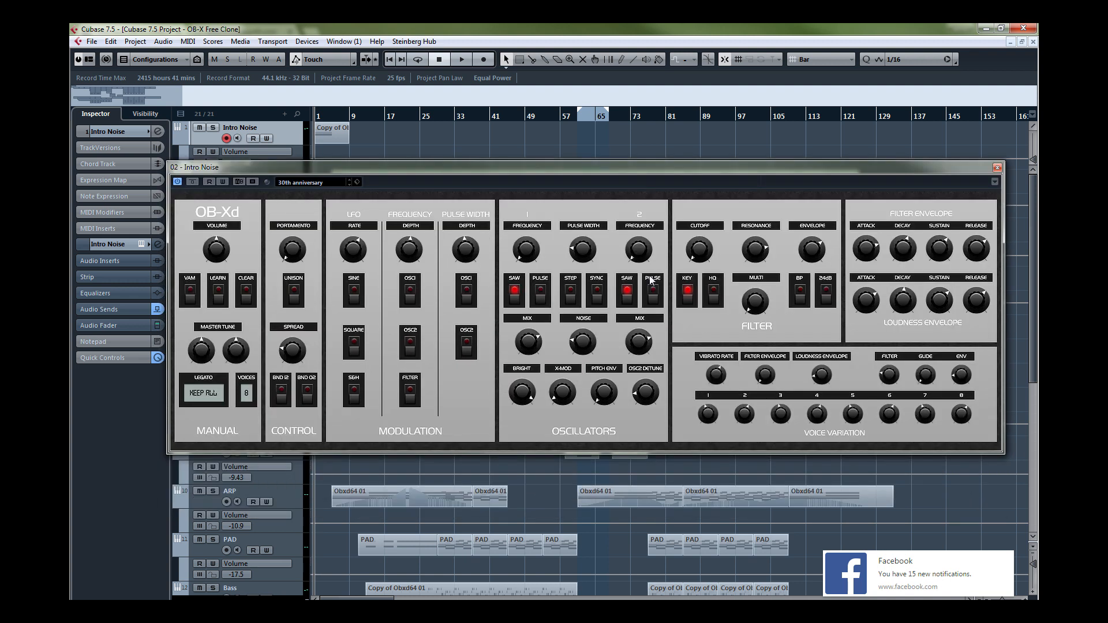
pyautogui.moveTo(498, 171); pyautogui.dragTo(494, 191)
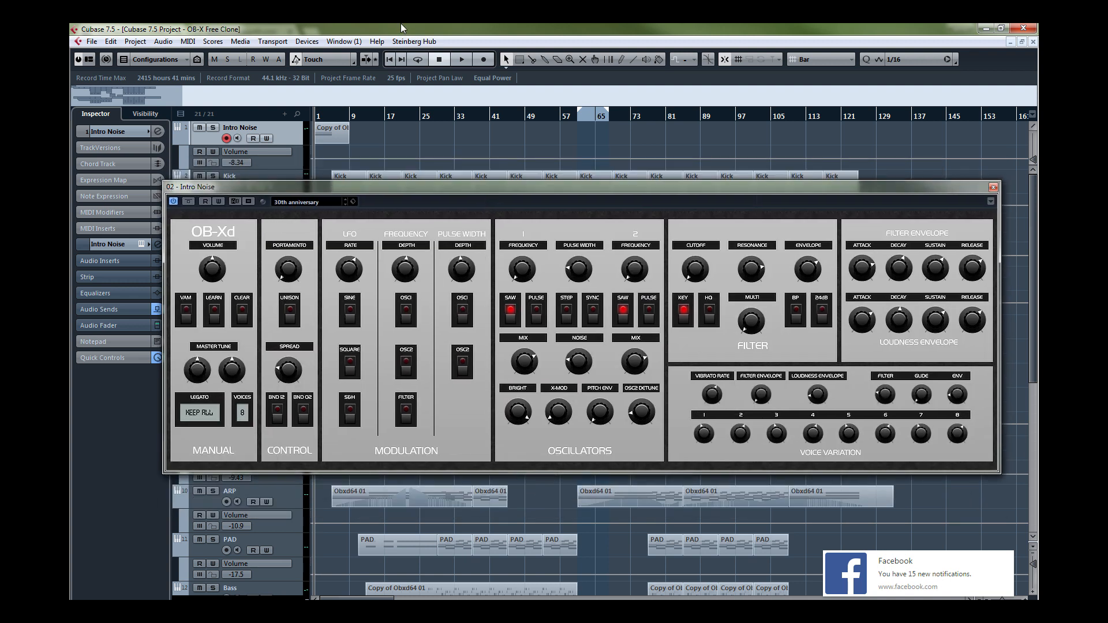
# - Solo the Intro Noise track, audition it from the start, and close its instrument window
pyautogui.click(212, 128)
pyautogui.press('space')
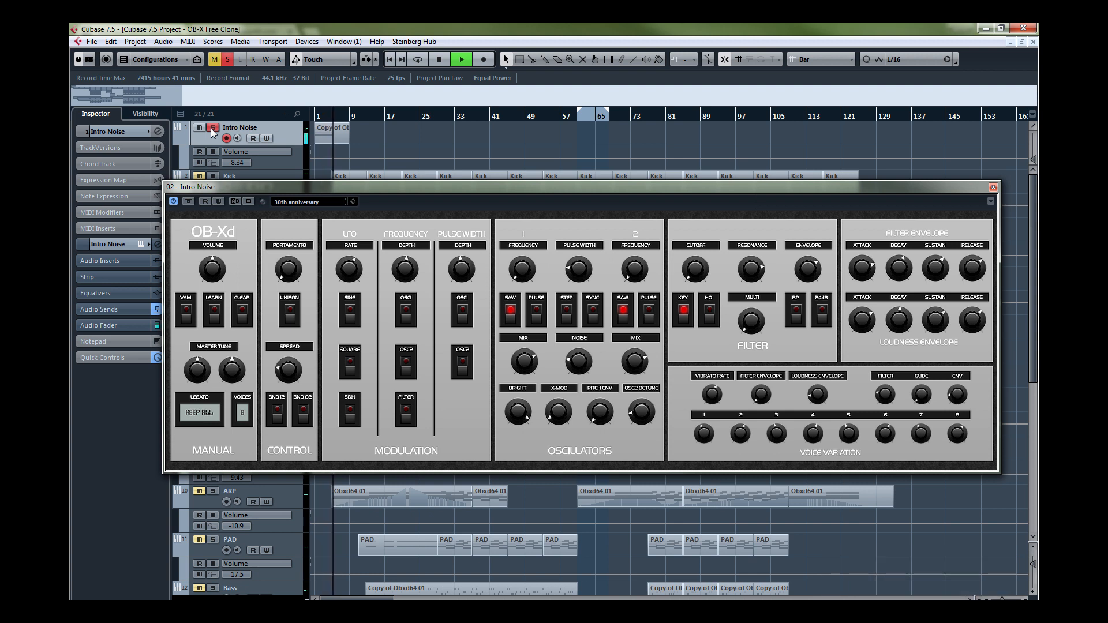
pyautogui.press('space')
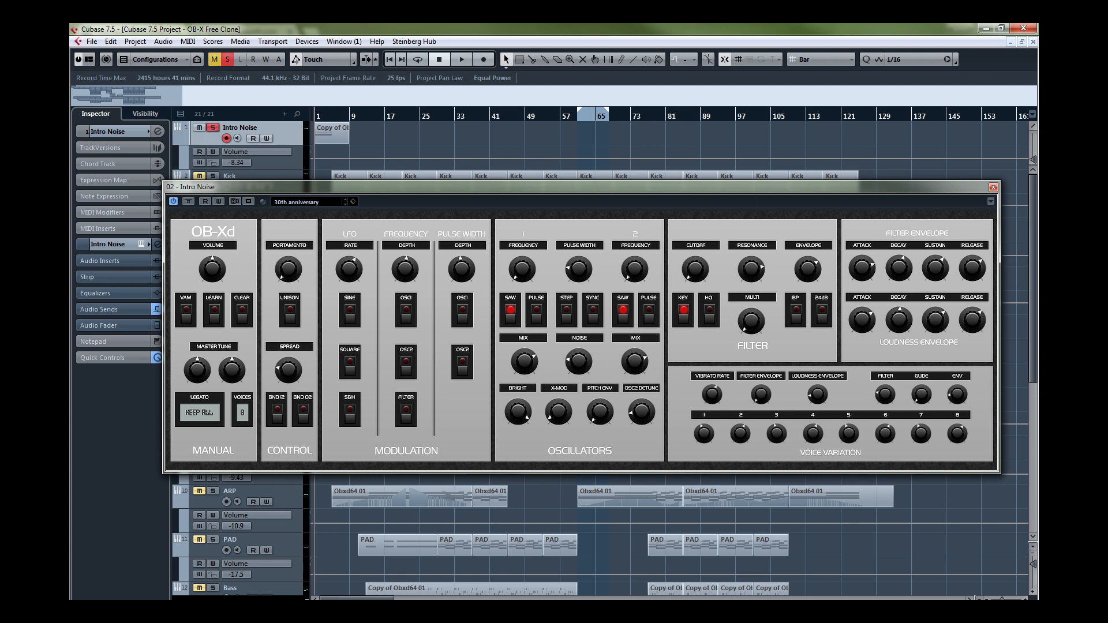
pyautogui.click(993, 188)
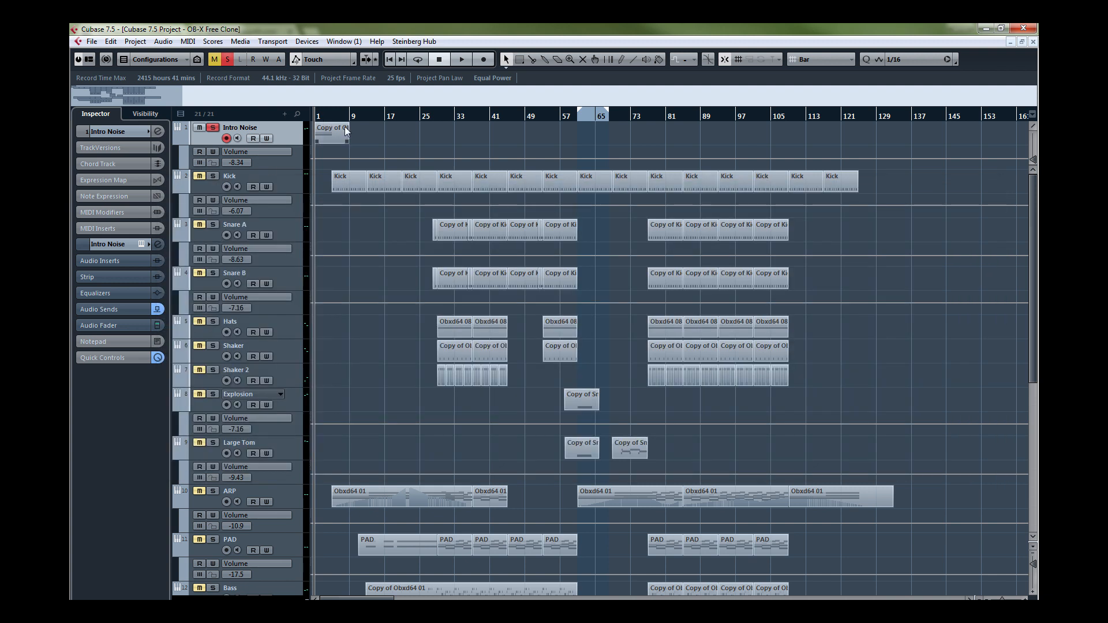
# - Switch the solo from Intro Noise to the ARP track, audition it from about bar 4 with its OB-Xd window open, and close the window
pyautogui.moveTo(333, 114); pyautogui.dragTo(327, 116)
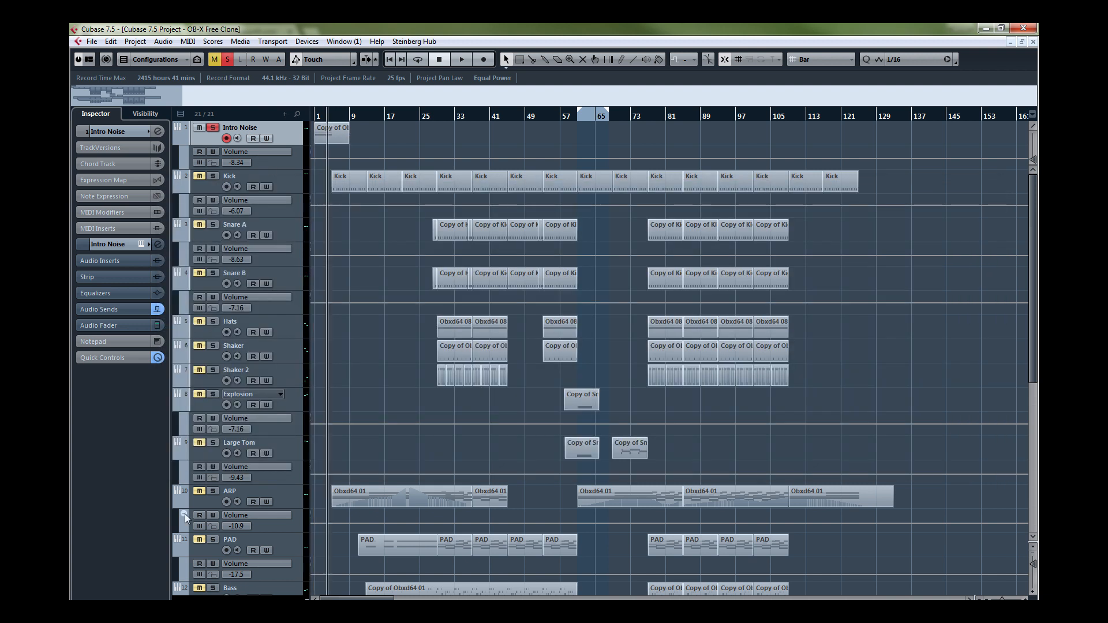
pyautogui.click(212, 130)
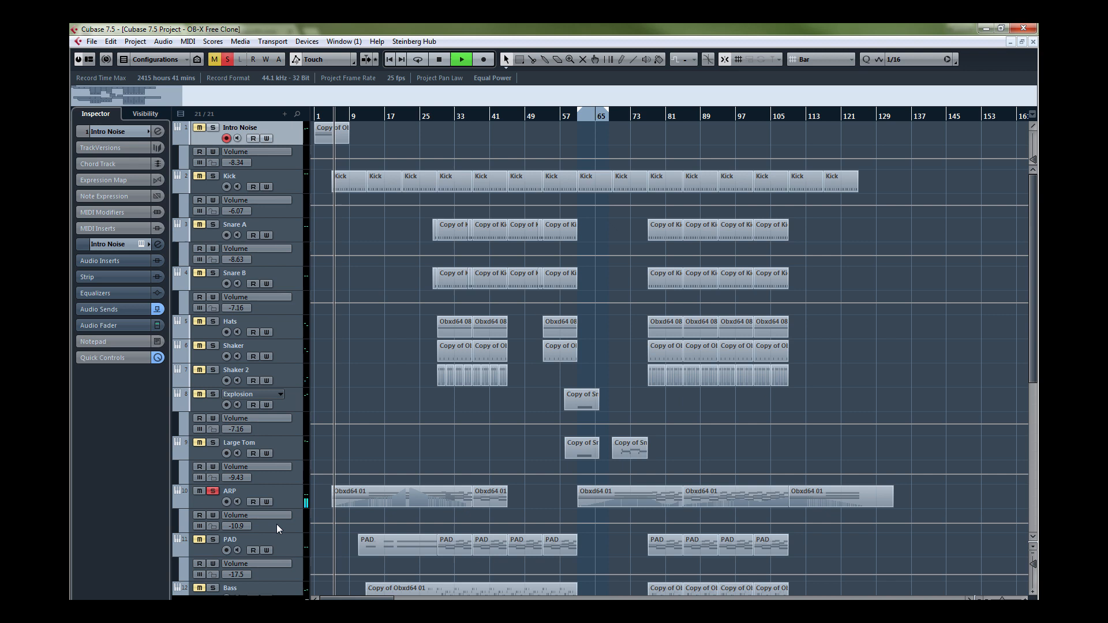
pyautogui.click(248, 489)
pyautogui.click(141, 245)
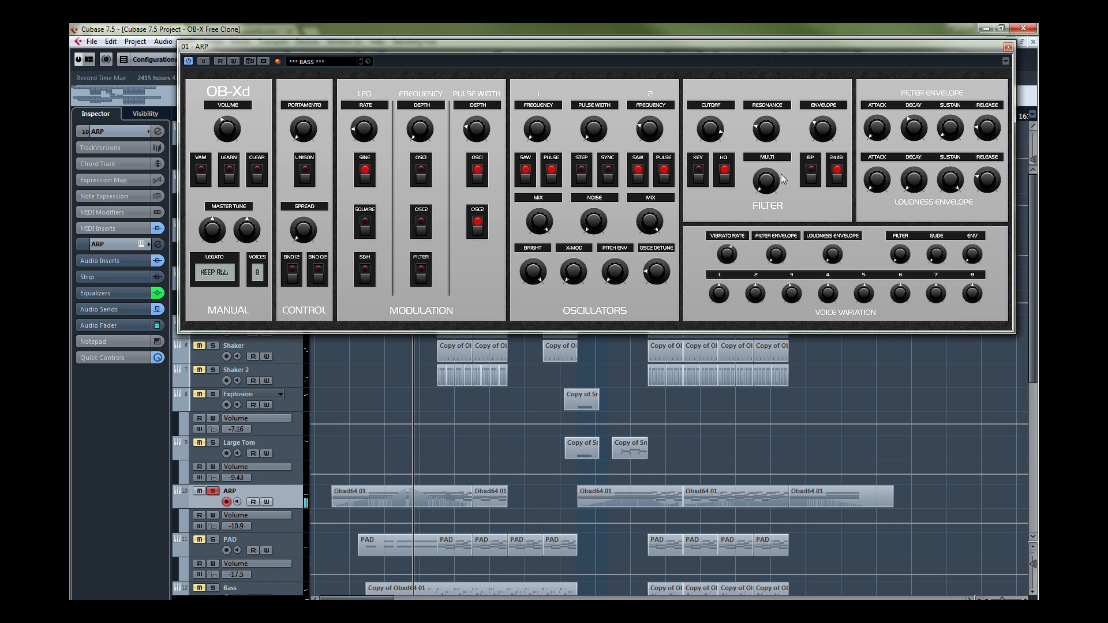
pyautogui.click(1009, 46)
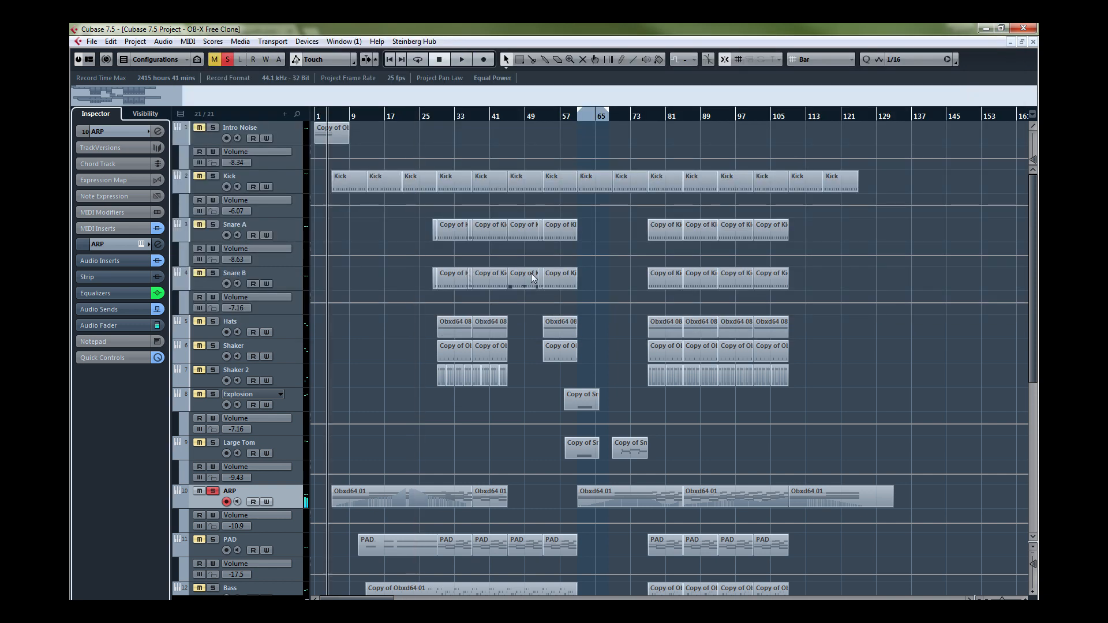
# - Solo the Kick track in place of ARP, view its OB-Xd instrument window during playback, then close it and stop
pyautogui.click(218, 176)
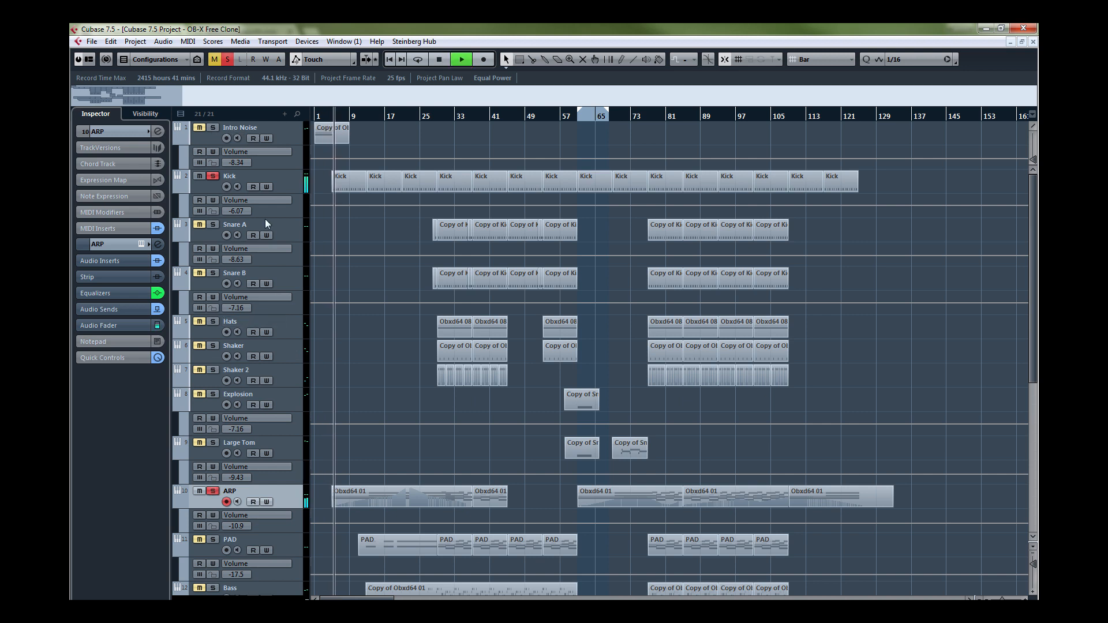
pyautogui.click(213, 494)
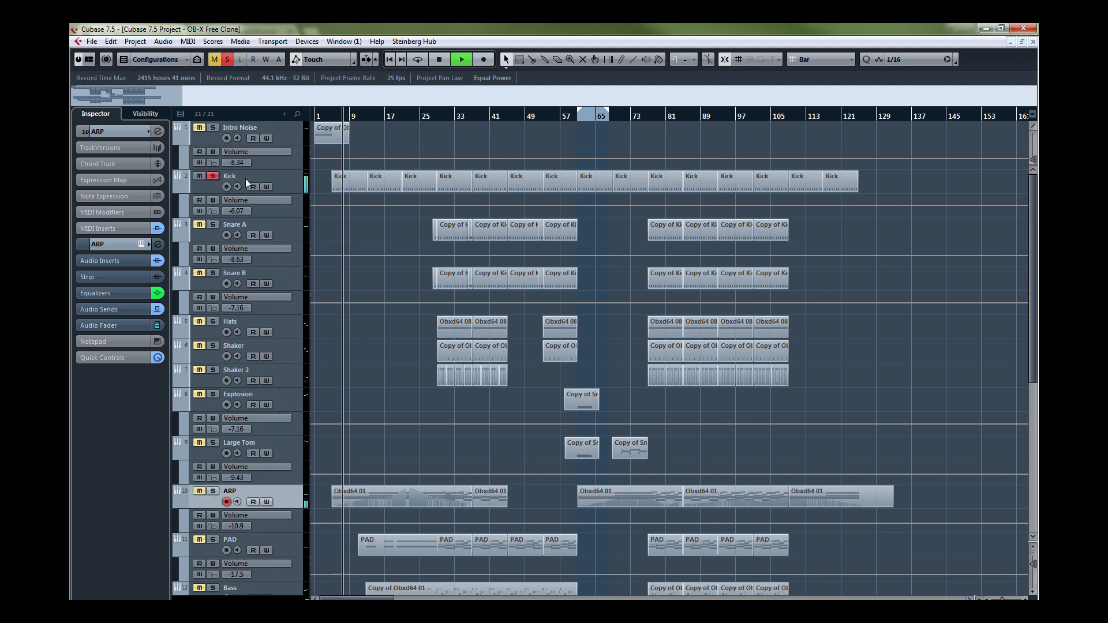
pyautogui.click(240, 172)
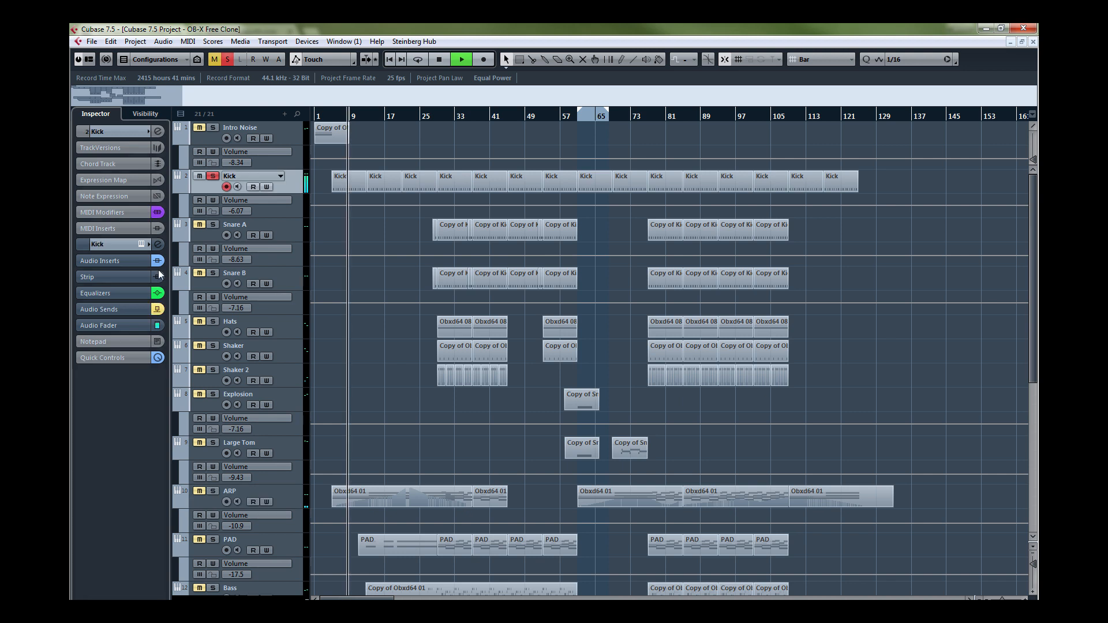
pyautogui.click(141, 244)
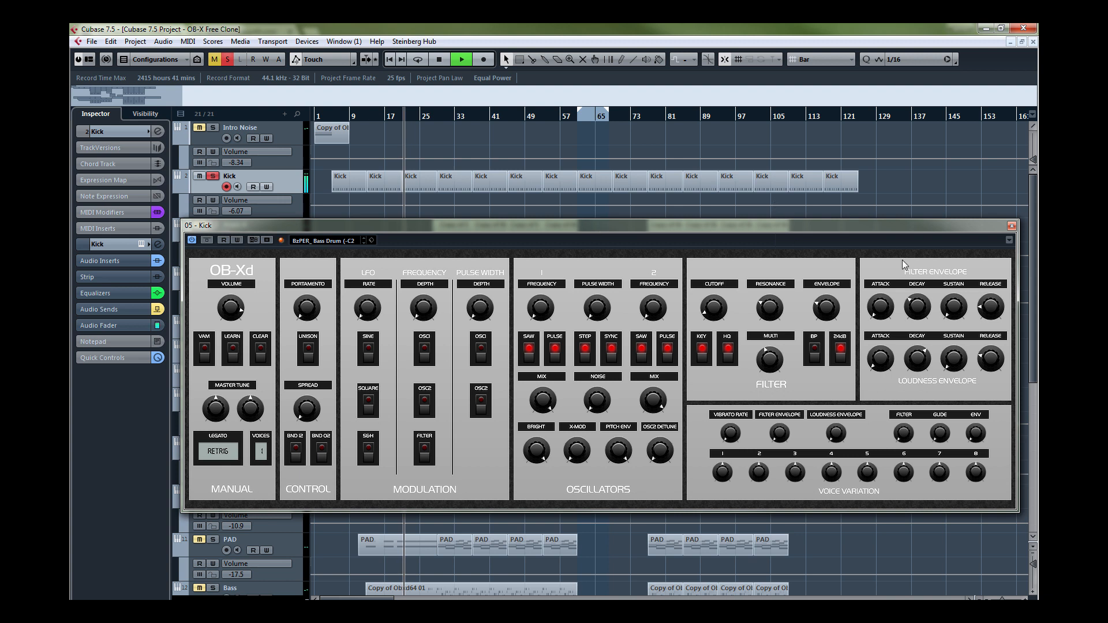
pyautogui.click(1012, 226)
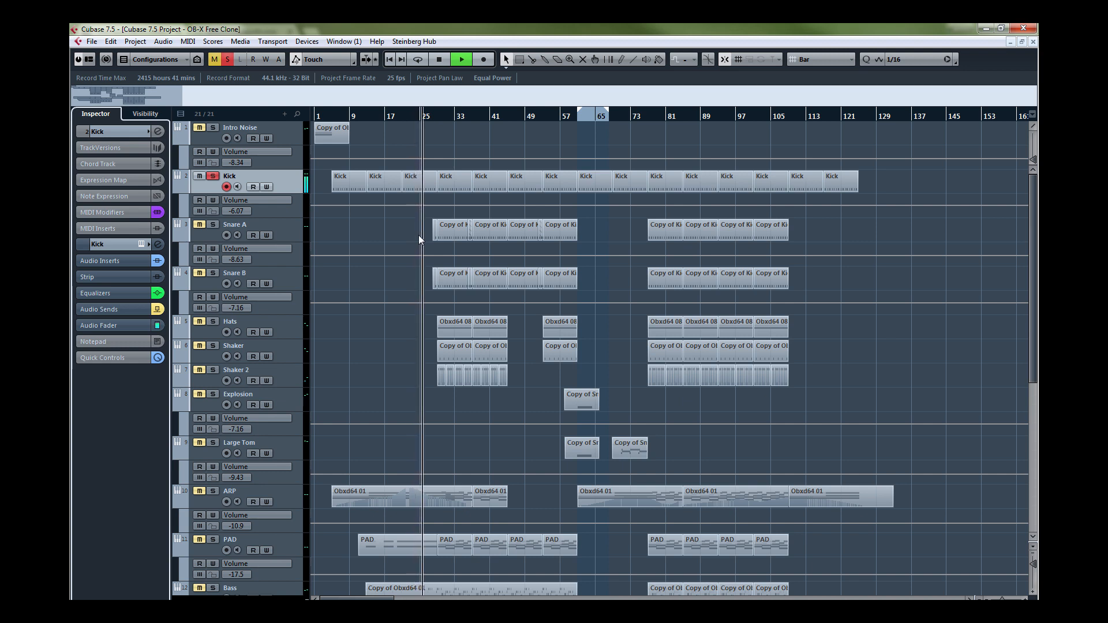
pyautogui.press('space')
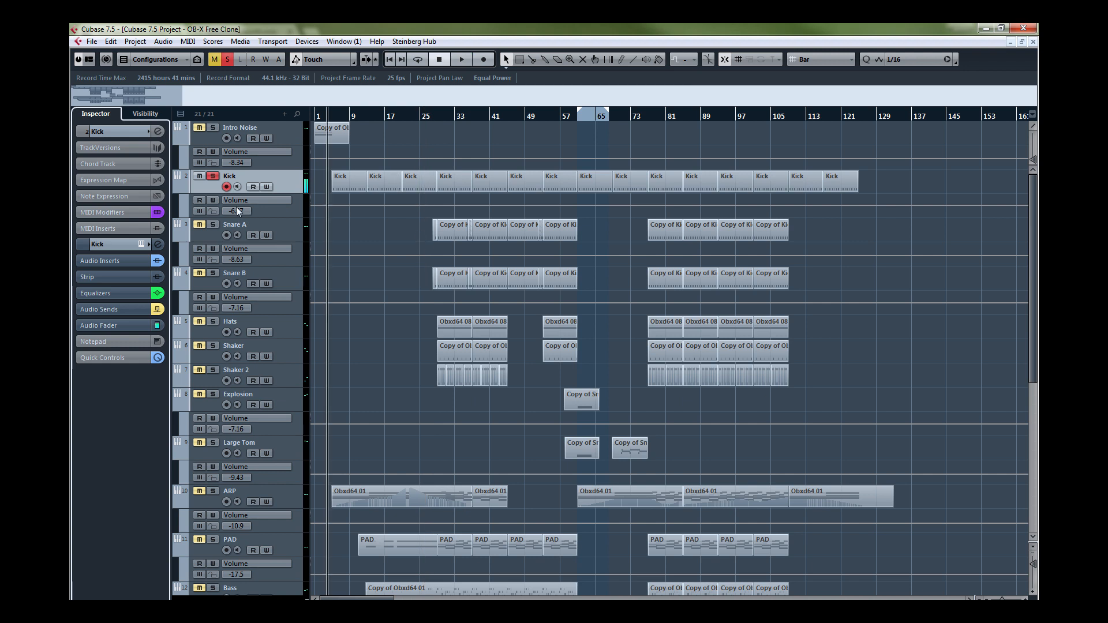
# - Switch the solo from Kick to the snares, play from about bar 29, and examine Snare A's OB-Xd window before stopping
pyautogui.click(212, 177)
pyautogui.click(213, 224)
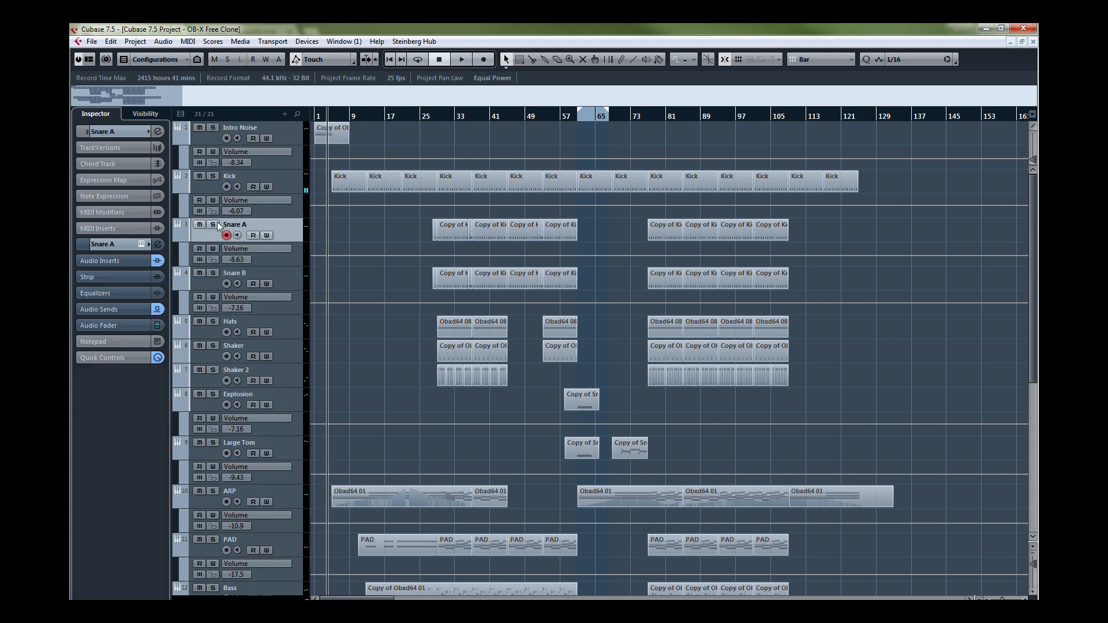
pyautogui.click(438, 117)
pyautogui.press('space')
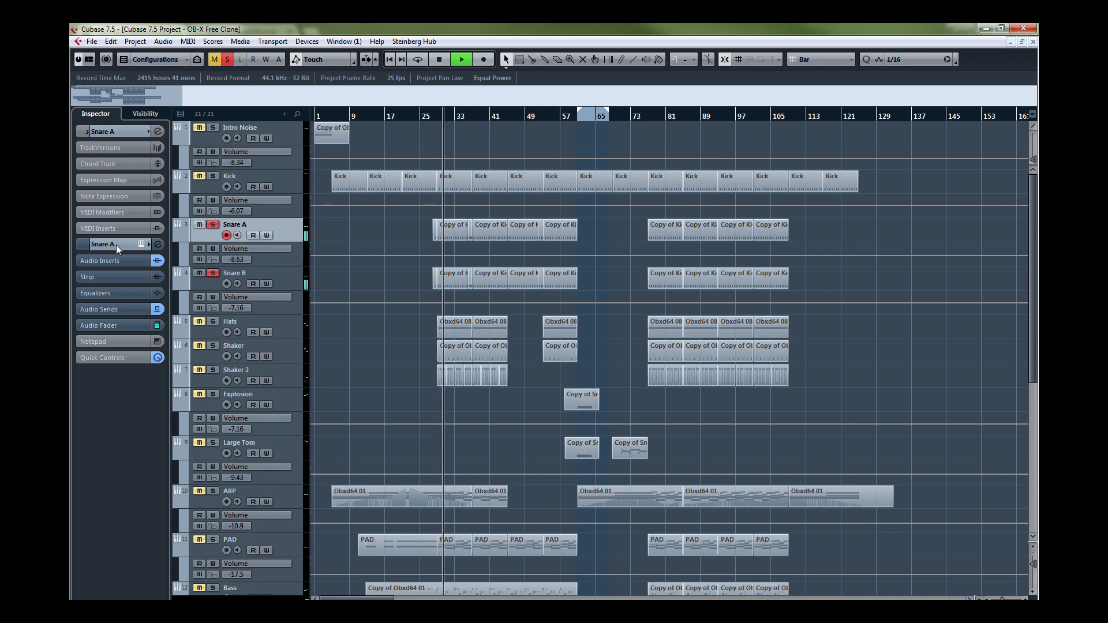
pyautogui.click(140, 244)
pyautogui.moveTo(325, 187); pyautogui.dragTo(470, 118)
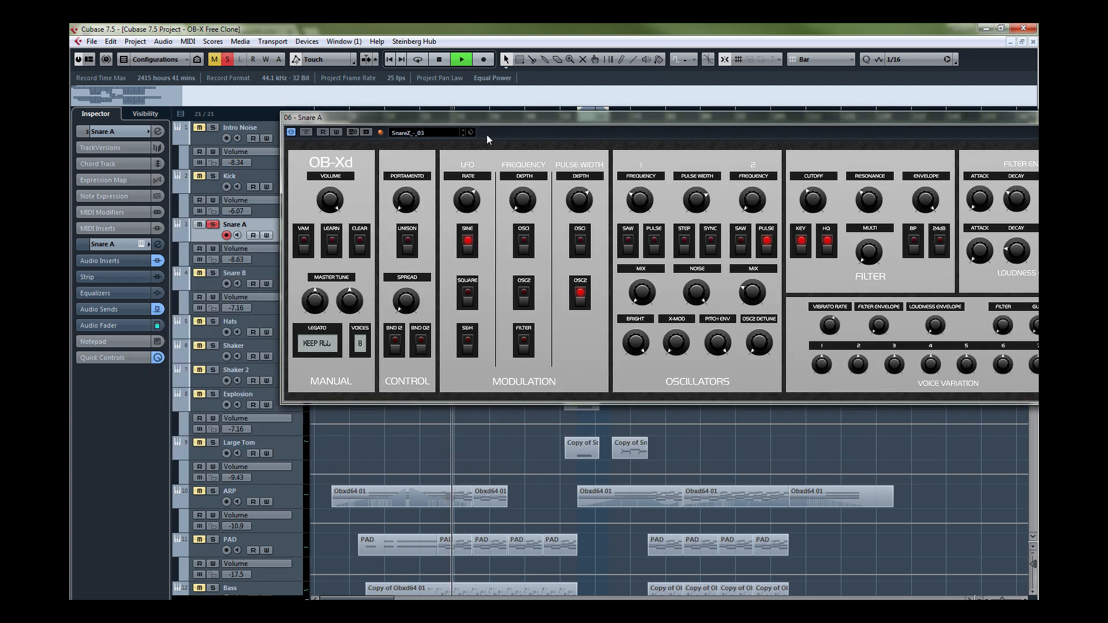
pyautogui.moveTo(493, 132); pyautogui.dragTo(376, 255)
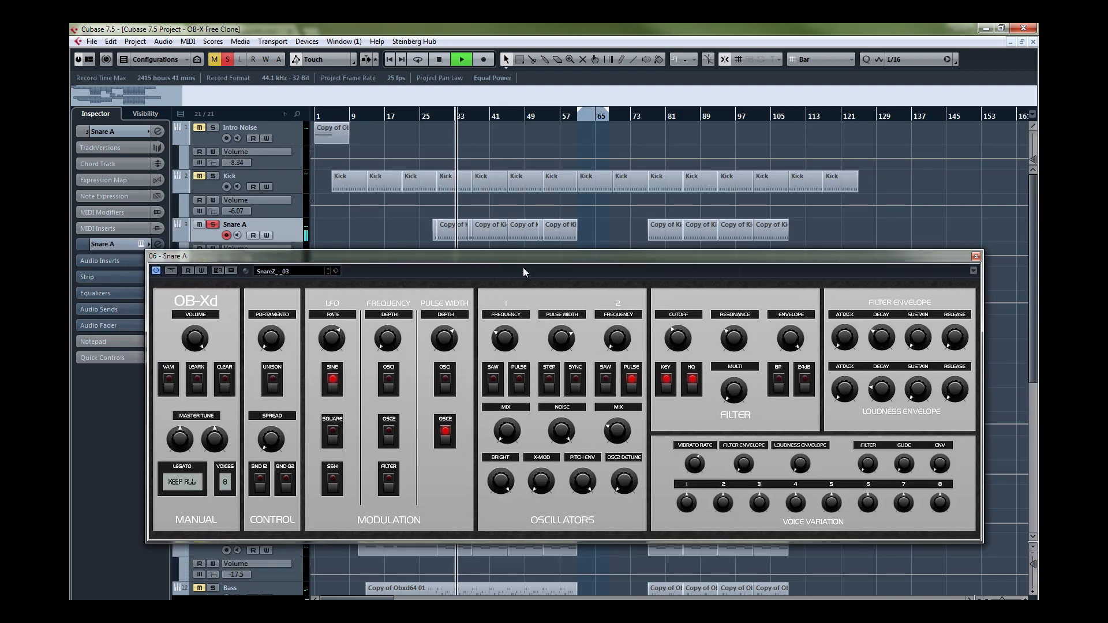
pyautogui.press('space')
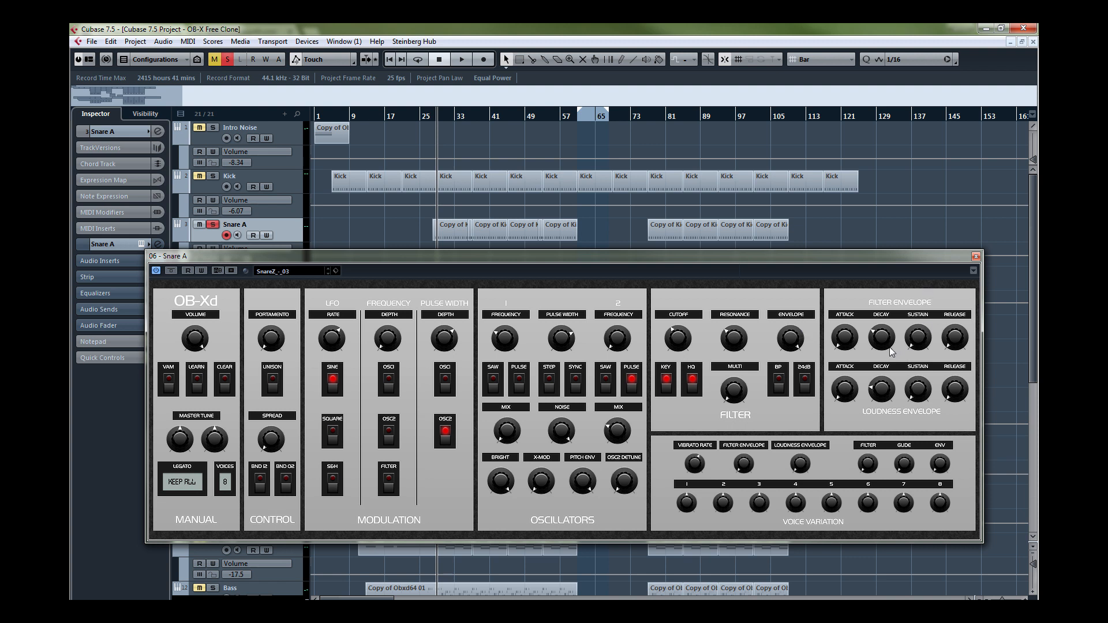
# - Open the Snare B track's OB-Xd window and arrange it with the Snare A window so both patches can be compared
pyautogui.moveTo(497, 257); pyautogui.dragTo(582, 117)
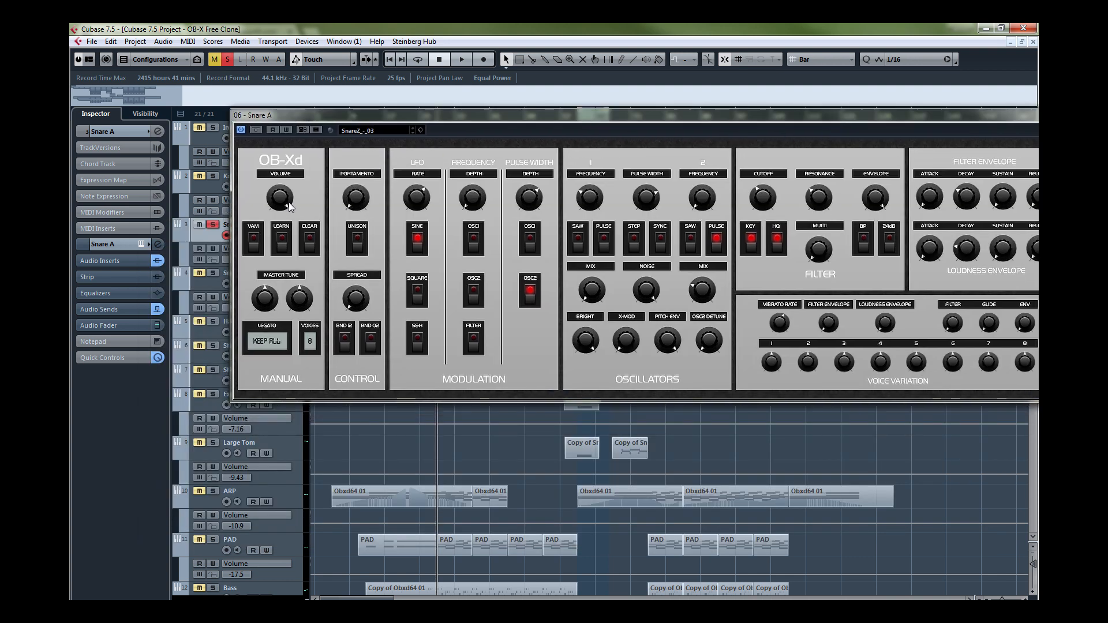
pyautogui.click(221, 274)
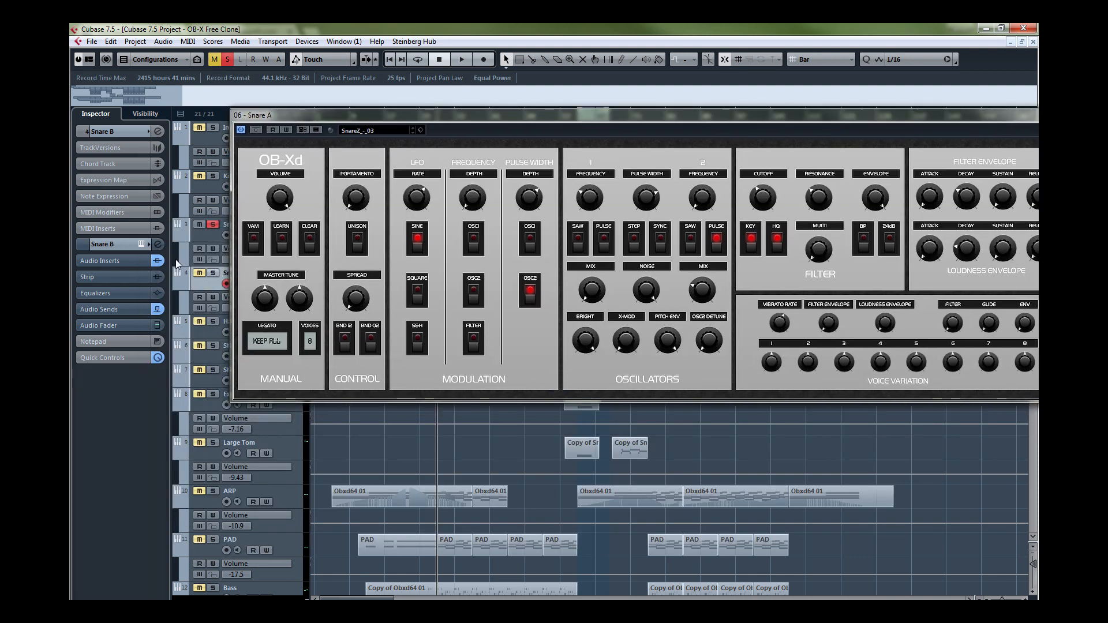
pyautogui.click(141, 245)
pyautogui.moveTo(329, 134); pyautogui.dragTo(441, 181)
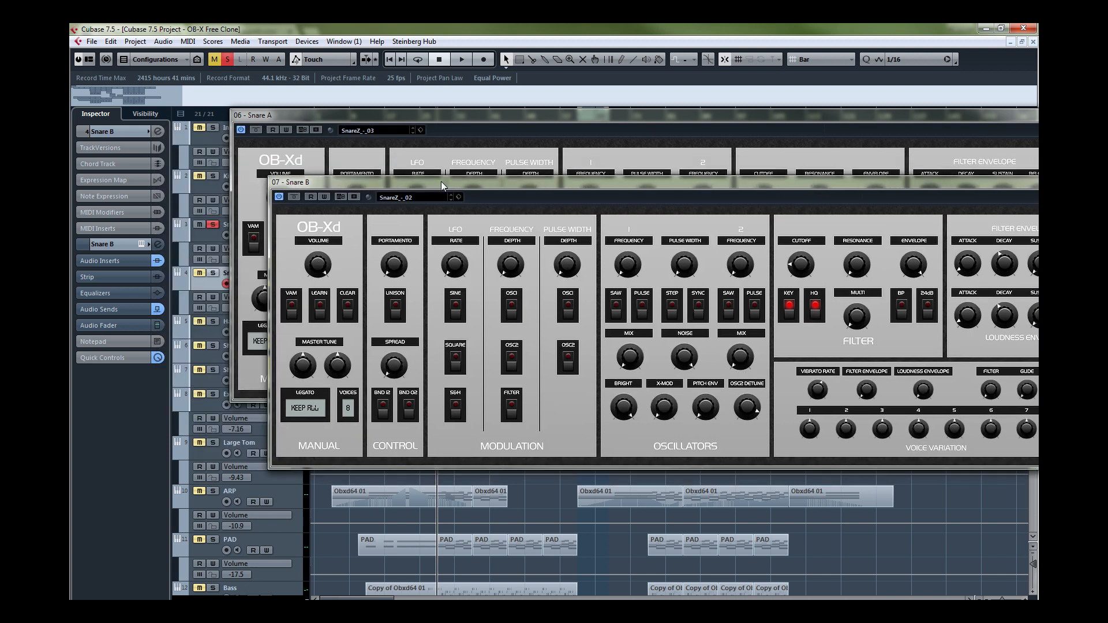
pyautogui.moveTo(364, 124); pyautogui.dragTo(444, 128)
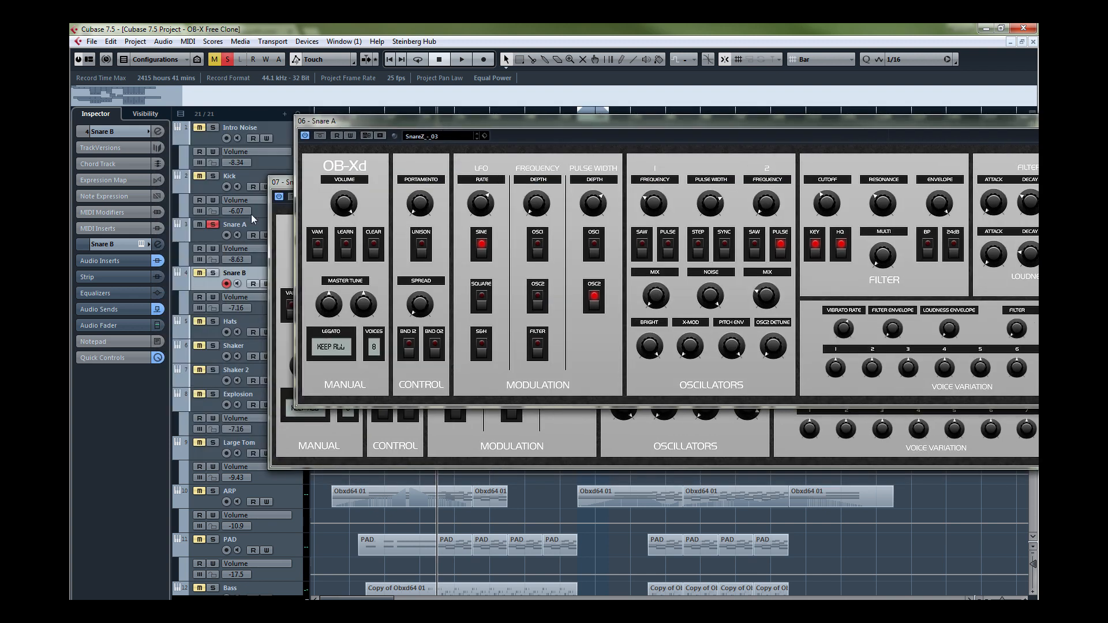
# - Solo the Snare B track, close the Snare A window, and play Snare B with its OB-Xd window in view
pyautogui.click(213, 273)
pyautogui.moveTo(539, 119); pyautogui.dragTo(330, 136)
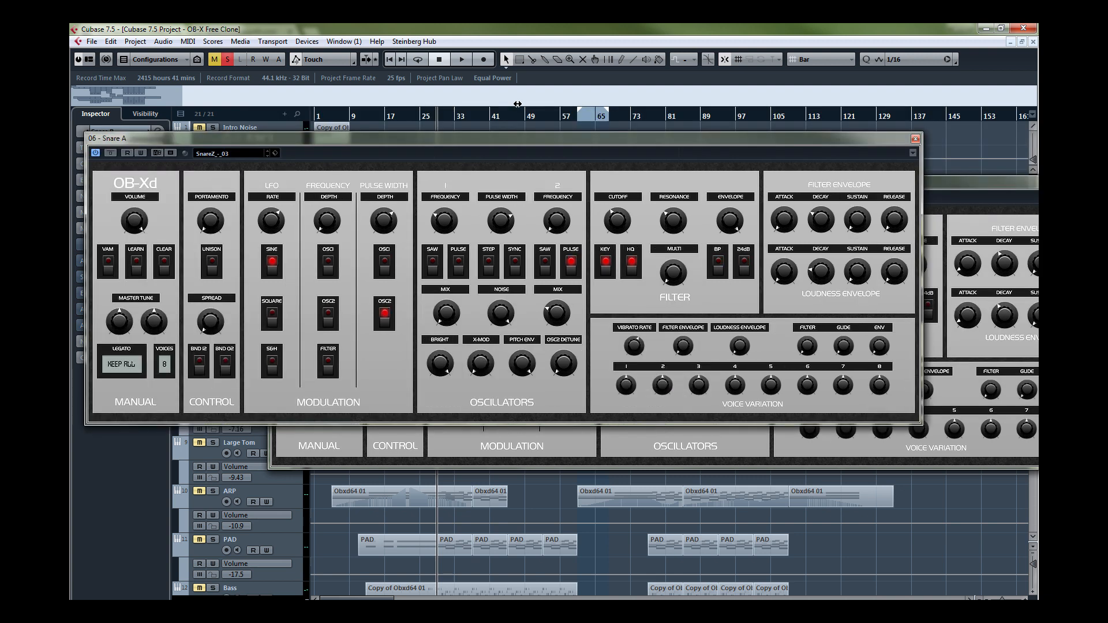
pyautogui.click(916, 139)
pyautogui.moveTo(769, 186); pyautogui.dragTo(688, 148)
pyautogui.press('space')
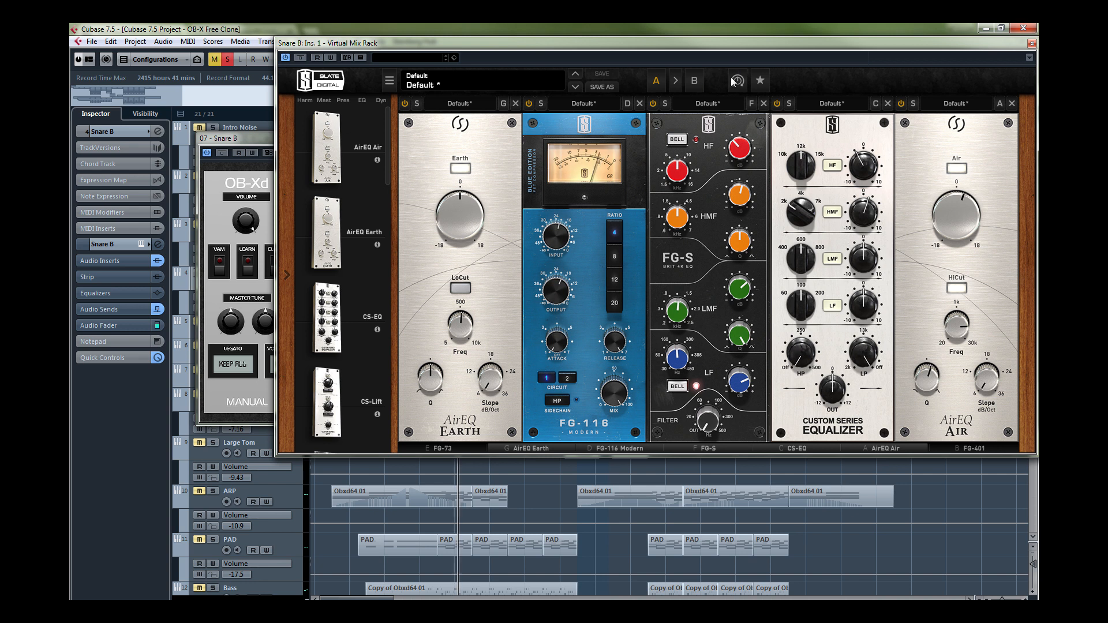
# - Examine Snare B's Virtual Mix Rack insert, close it and the Snare B instrument window, and stop playback
pyautogui.moveTo(666, 43); pyautogui.dragTo(576, 79)
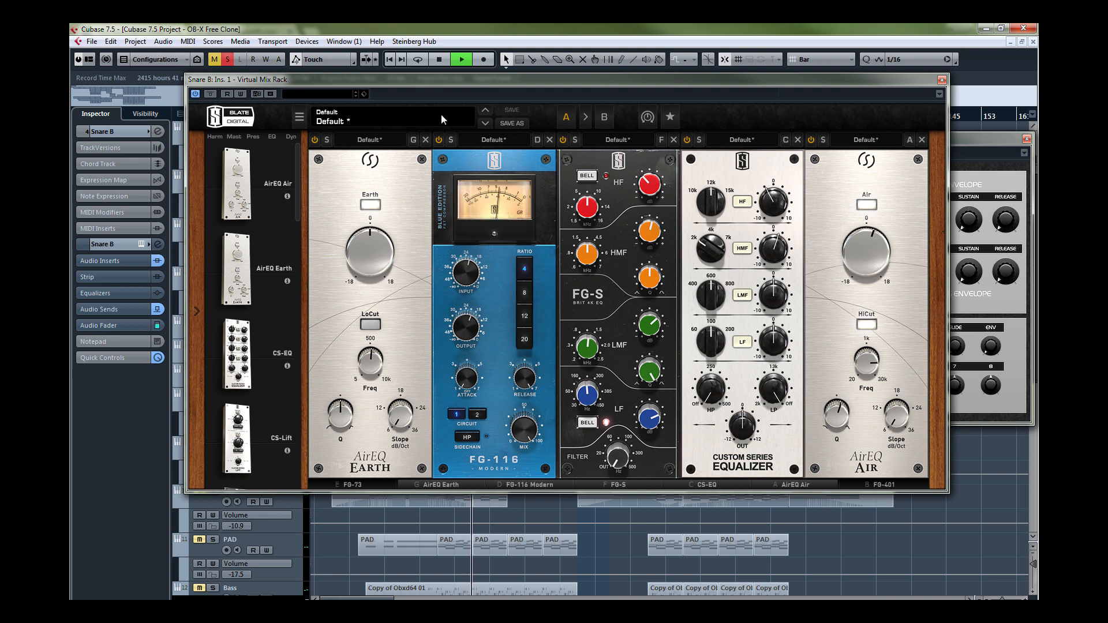
pyautogui.click(942, 79)
pyautogui.click(1026, 138)
pyautogui.press('space')
# - Solo the Hats track in place of Snare B, audition it with its OB-Xd window open, and close the window
pyautogui.click(212, 321)
pyautogui.click(212, 273)
pyautogui.press('Down')
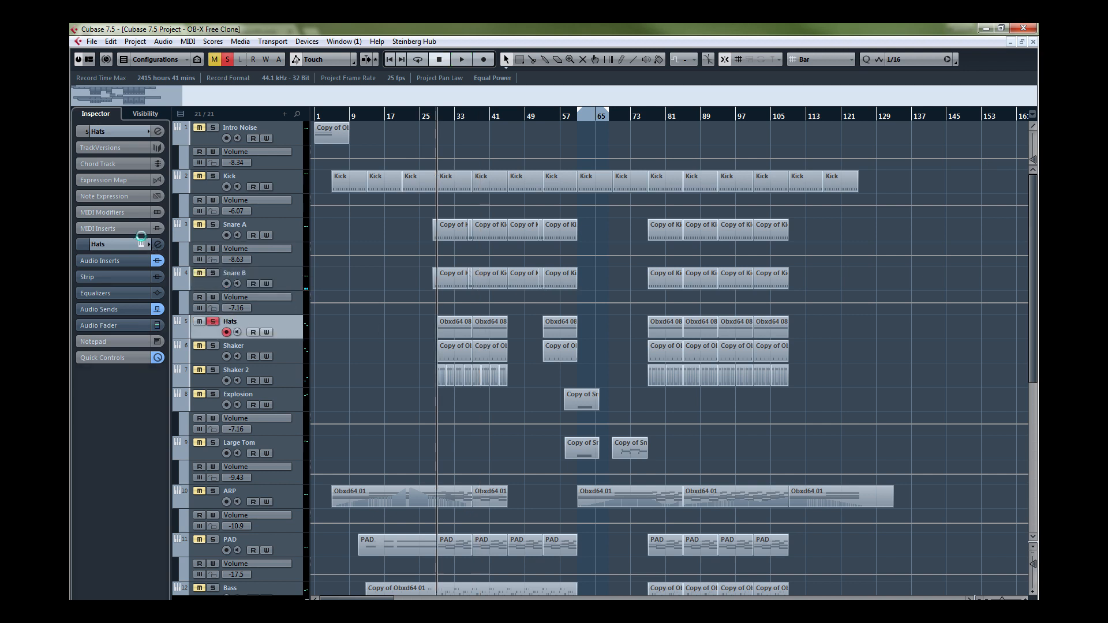
pyautogui.click(141, 244)
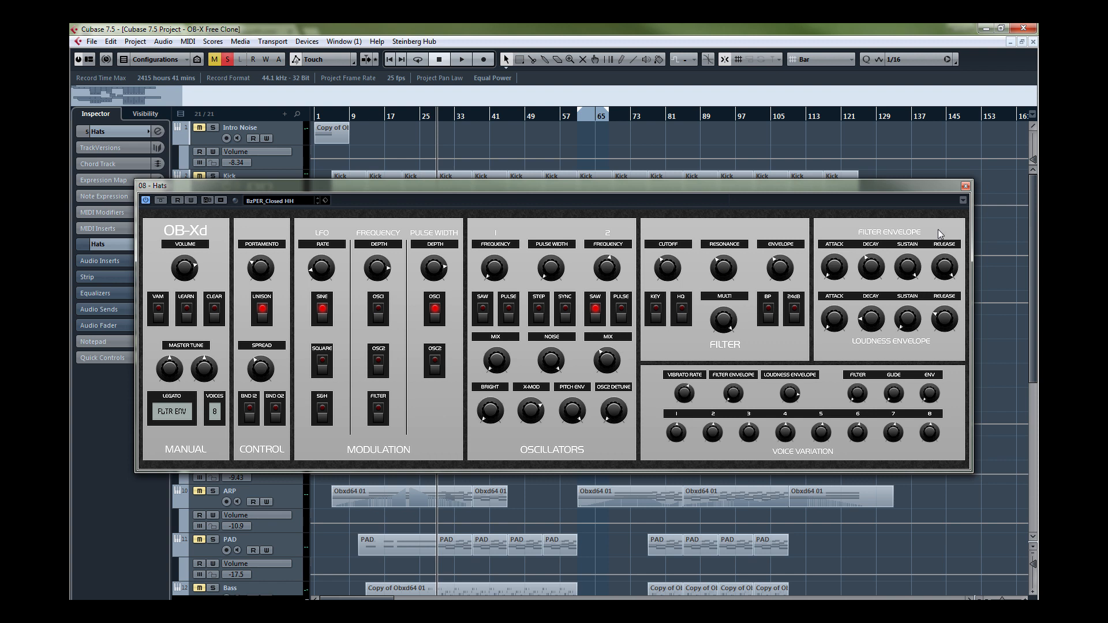
pyautogui.moveTo(712, 186); pyautogui.dragTo(676, 70)
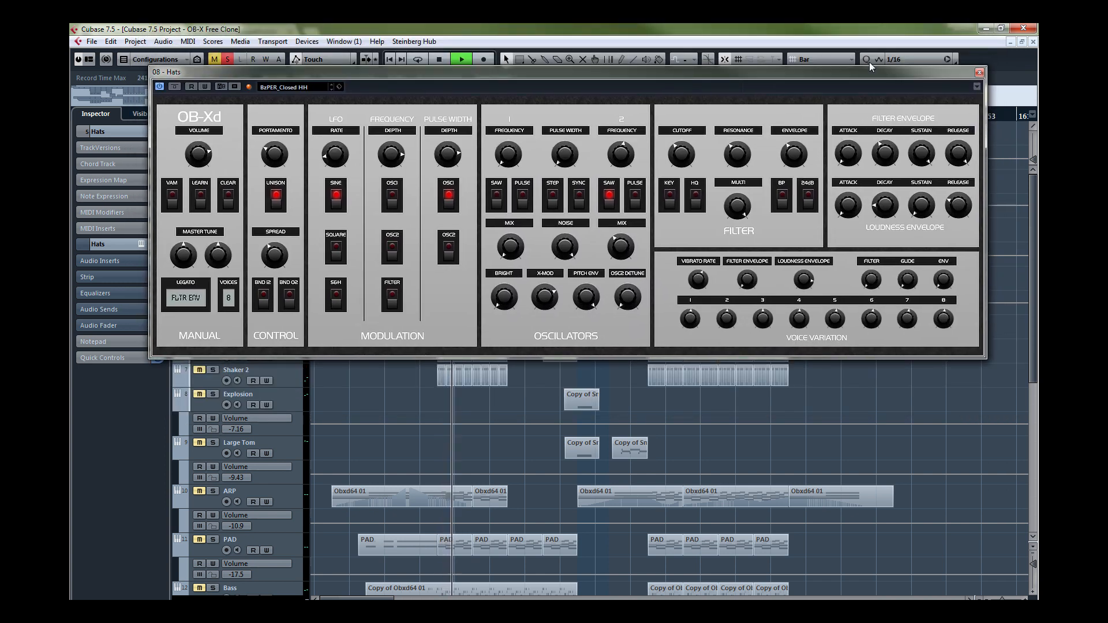
pyautogui.click(980, 74)
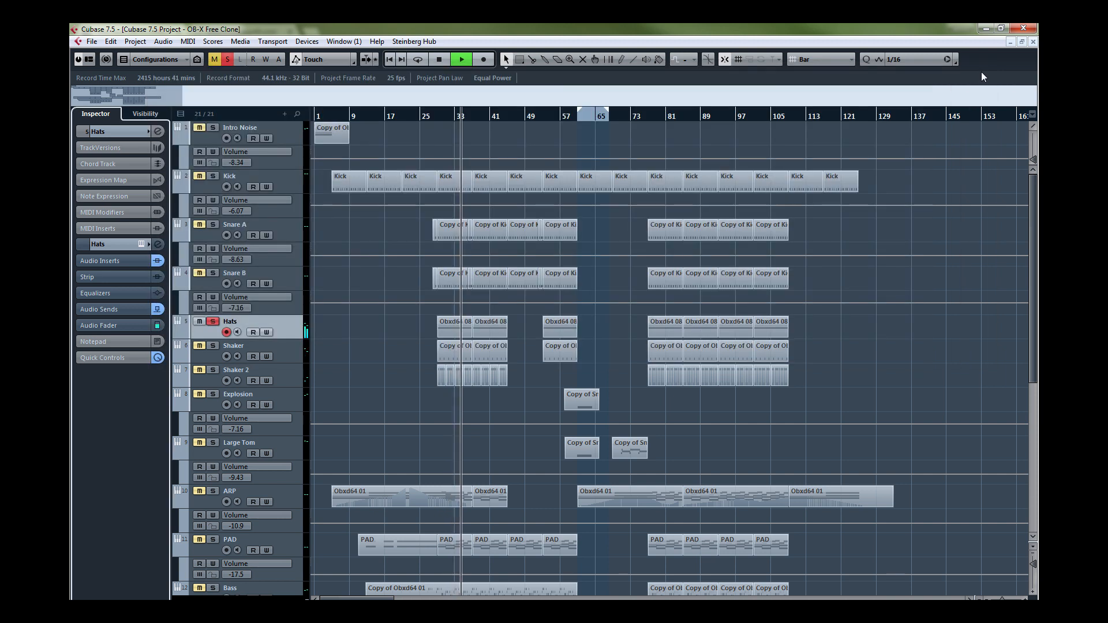
# - Select the Shaker track, view its OB-Xd instrument window while the track plays soloed, and close the window
pyautogui.click(217, 342)
pyautogui.click(141, 243)
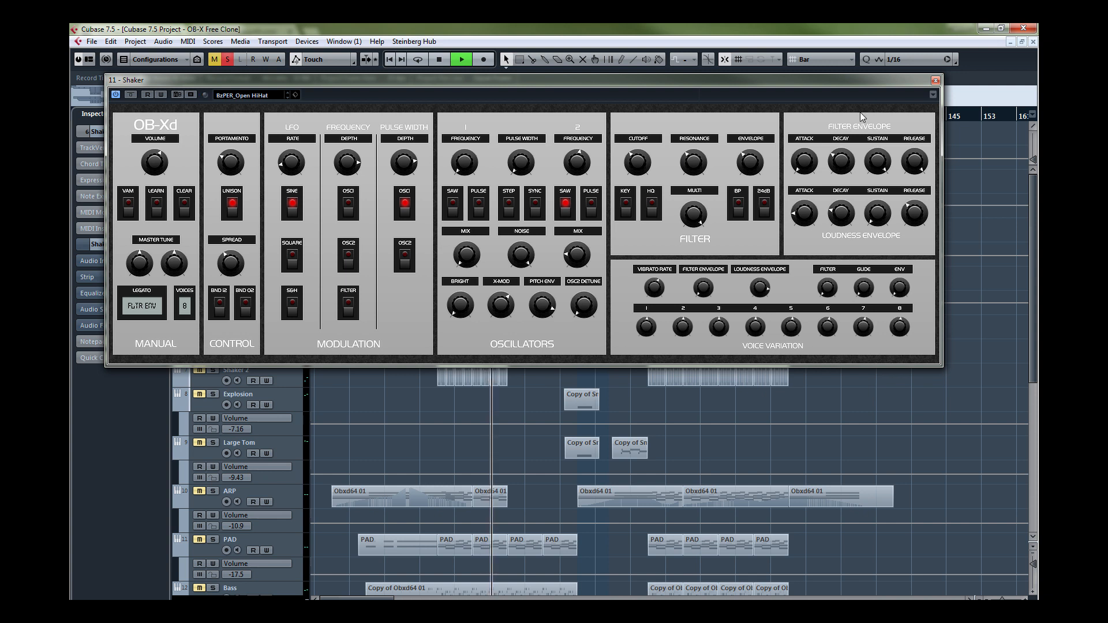
pyautogui.click(937, 81)
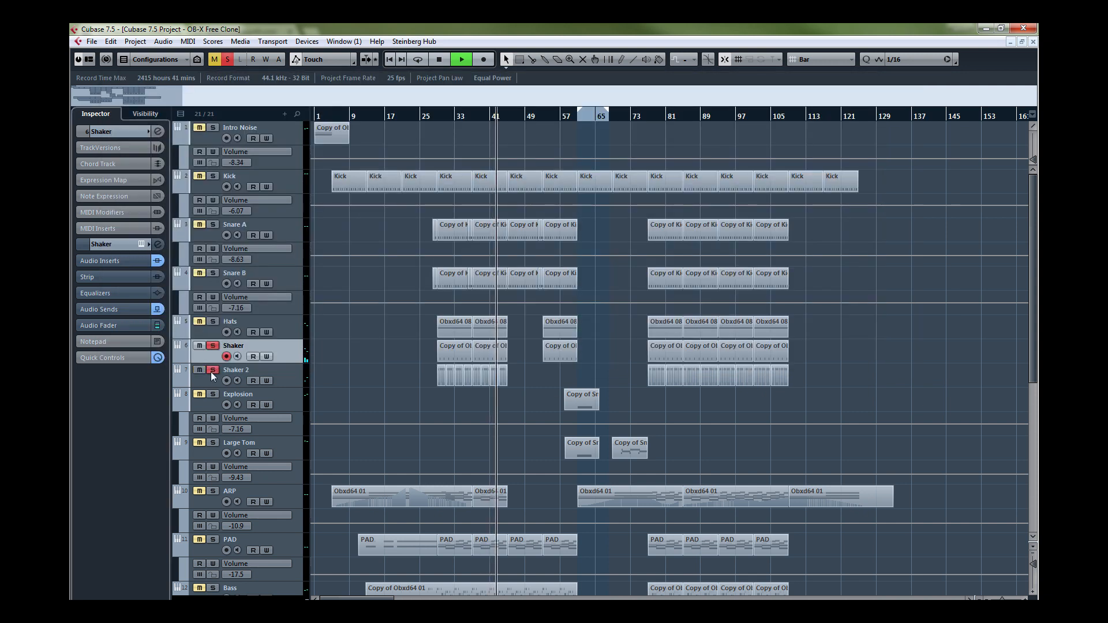
# - Audition the Shaker 2 track with its OB-Xd window open, then close the window, stop playback and remove the solo
pyautogui.click(243, 365)
pyautogui.click(141, 245)
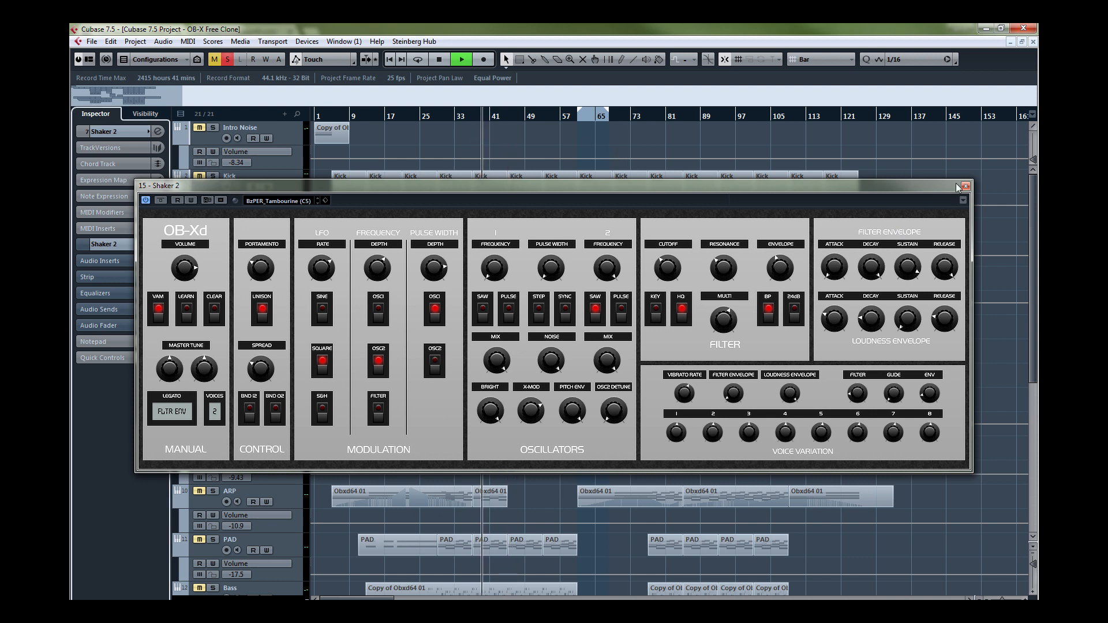
pyautogui.click(965, 186)
pyautogui.press('space')
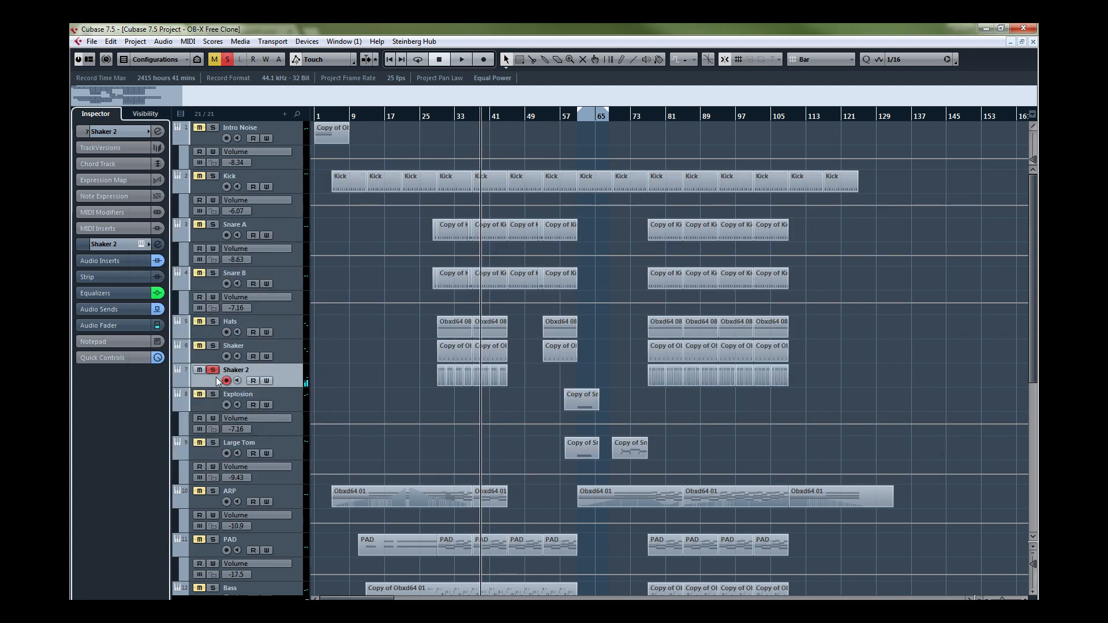
pyautogui.click(213, 371)
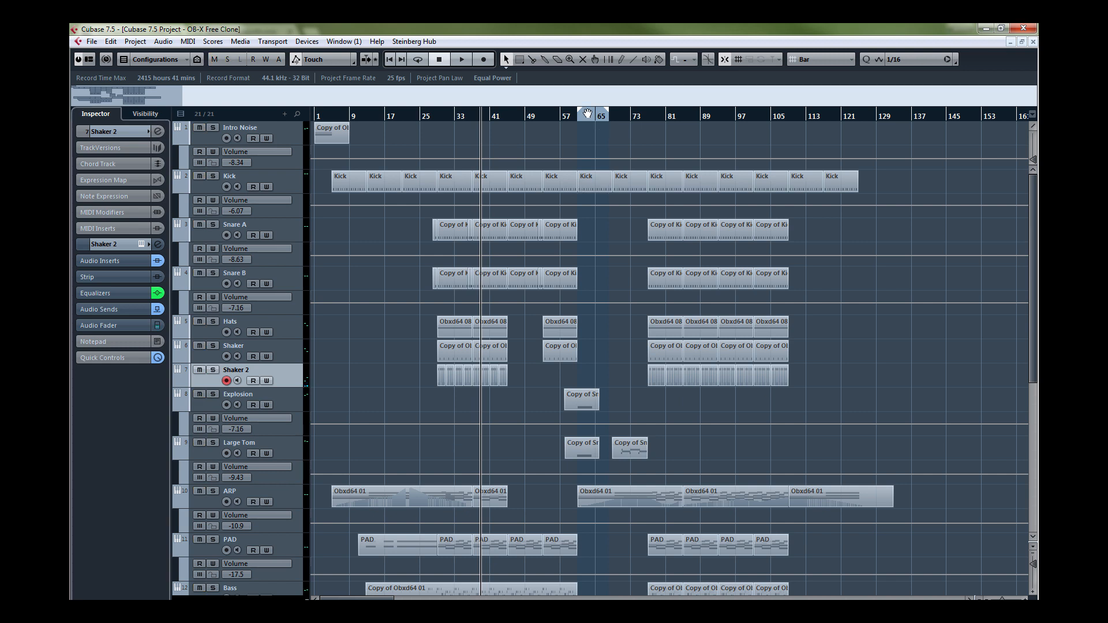
# - Solo the Explosion track, open its OB-Xd window, and audition the sound from about bar 61
pyautogui.click(579, 115)
pyautogui.press('space')
pyautogui.press('space')
pyautogui.click(213, 395)
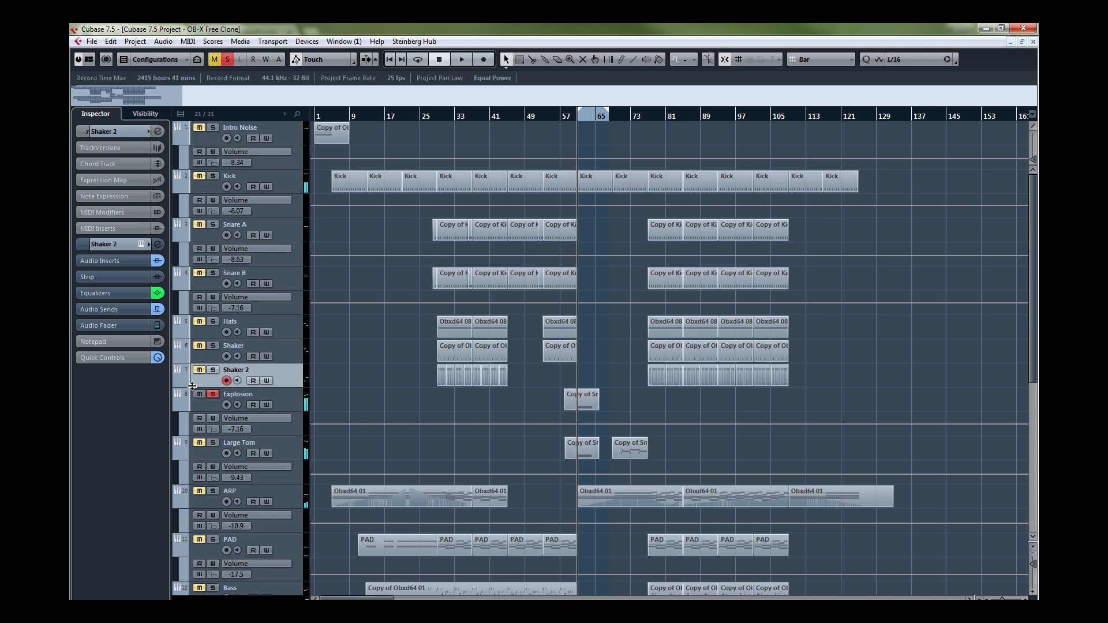
pyautogui.click(234, 393)
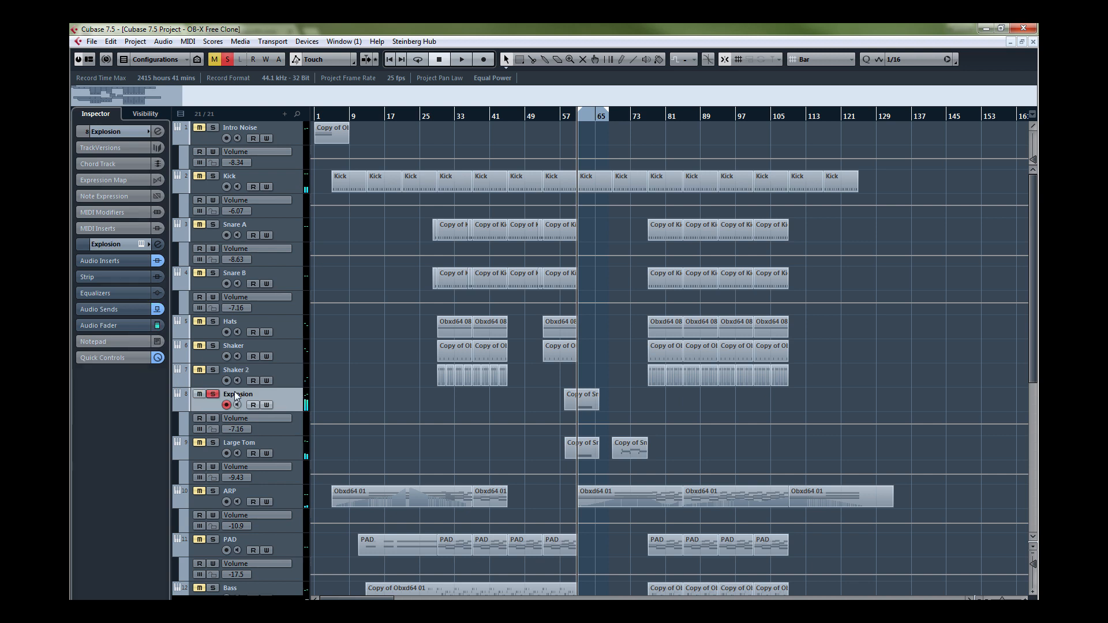
pyautogui.click(142, 244)
pyautogui.press('space')
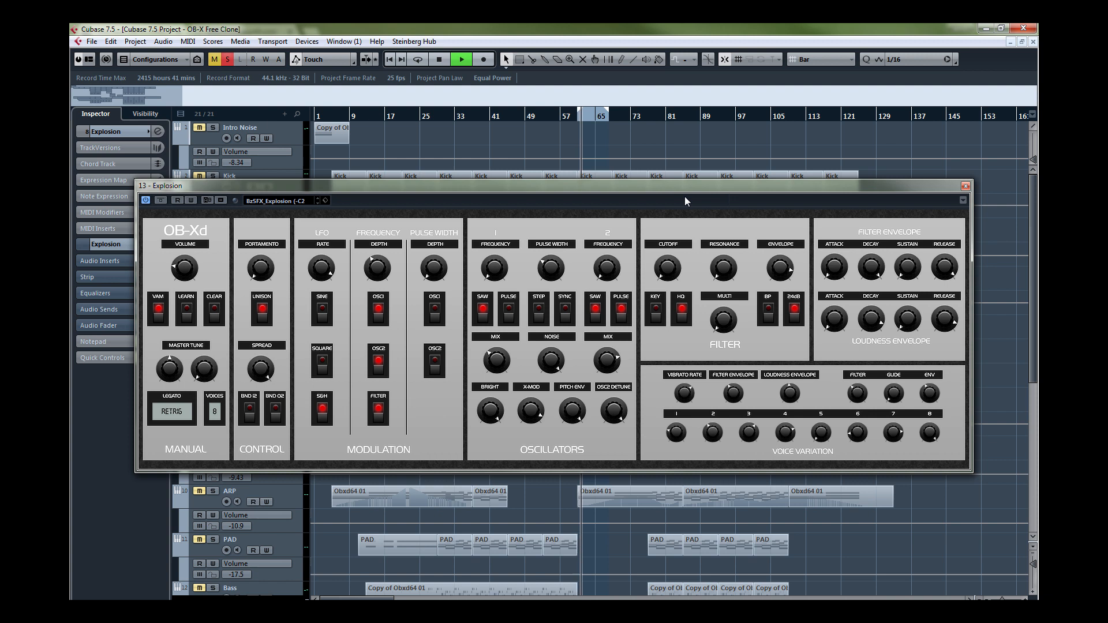
pyautogui.press('space')
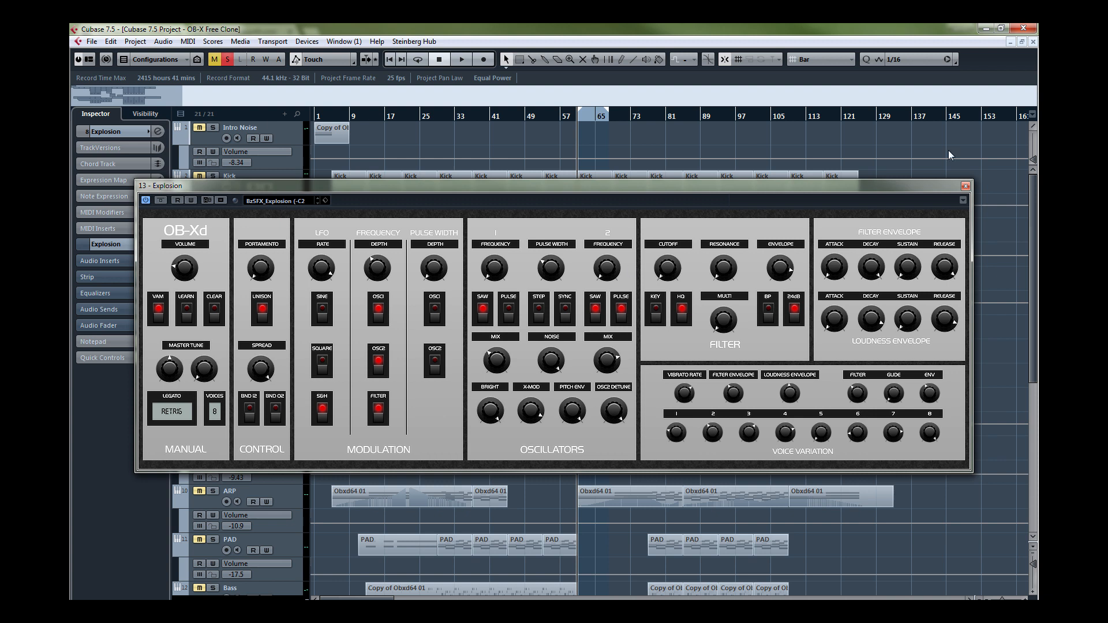
# - Close the Explosion instrument, solo Large Tom instead, open its OB-Xd window and place the playback cursor at about bar 70
pyautogui.click(965, 185)
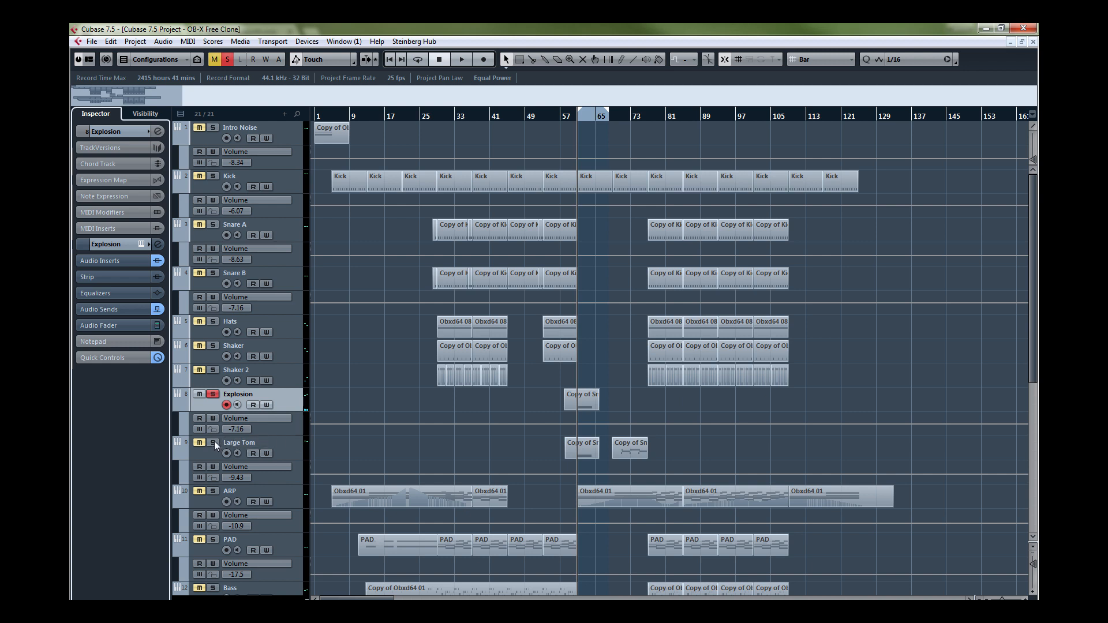
pyautogui.click(246, 442)
pyautogui.click(141, 245)
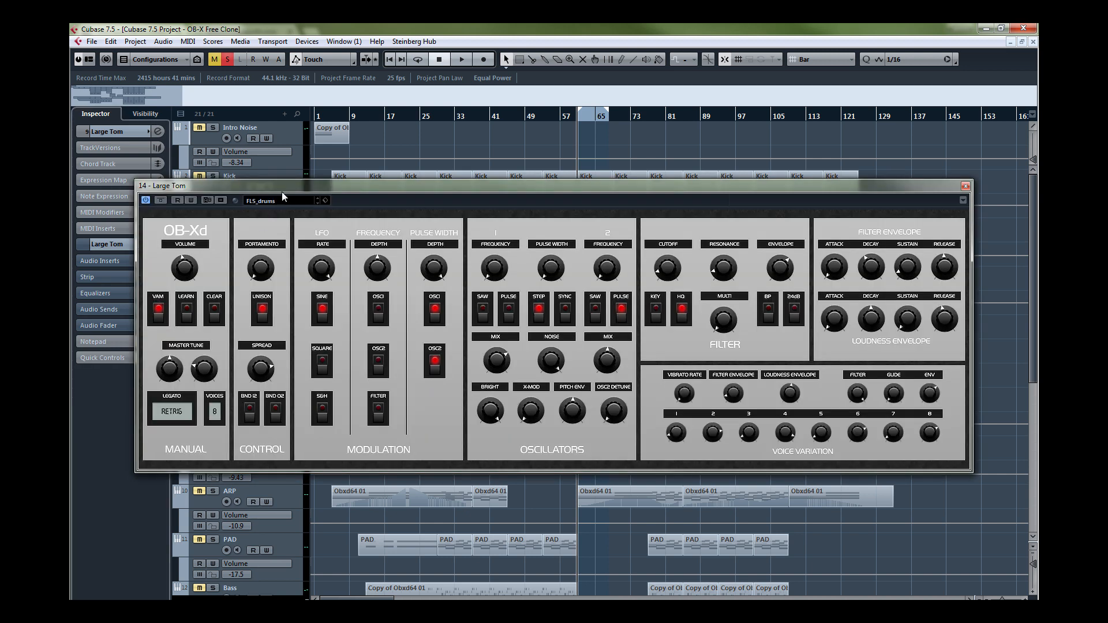
pyautogui.moveTo(283, 187); pyautogui.dragTo(281, 115)
pyautogui.moveTo(624, 119)
pyautogui.mouseDown()
pyautogui.moveTo(630, 157)
pyautogui.moveTo(630, 138)
pyautogui.mouseUp()
pyautogui.click(618, 117)
pyautogui.click(618, 118)
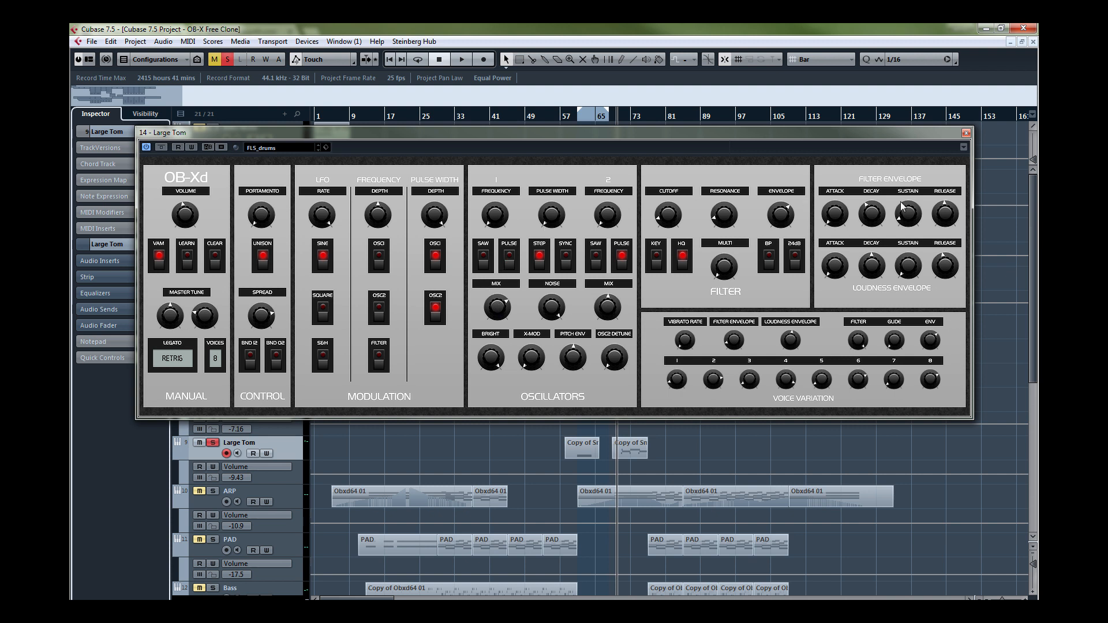
# - Audition the soloed Large Tom track, then stop playback, close its OB-Xd window and remove the solo
pyautogui.press('space')
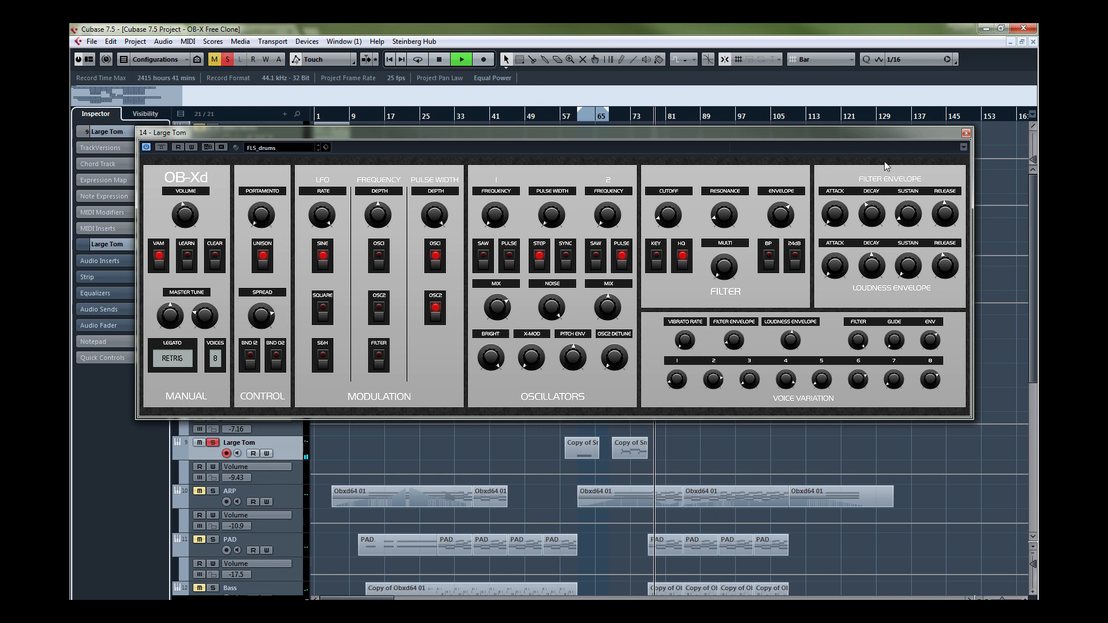
pyautogui.press('space')
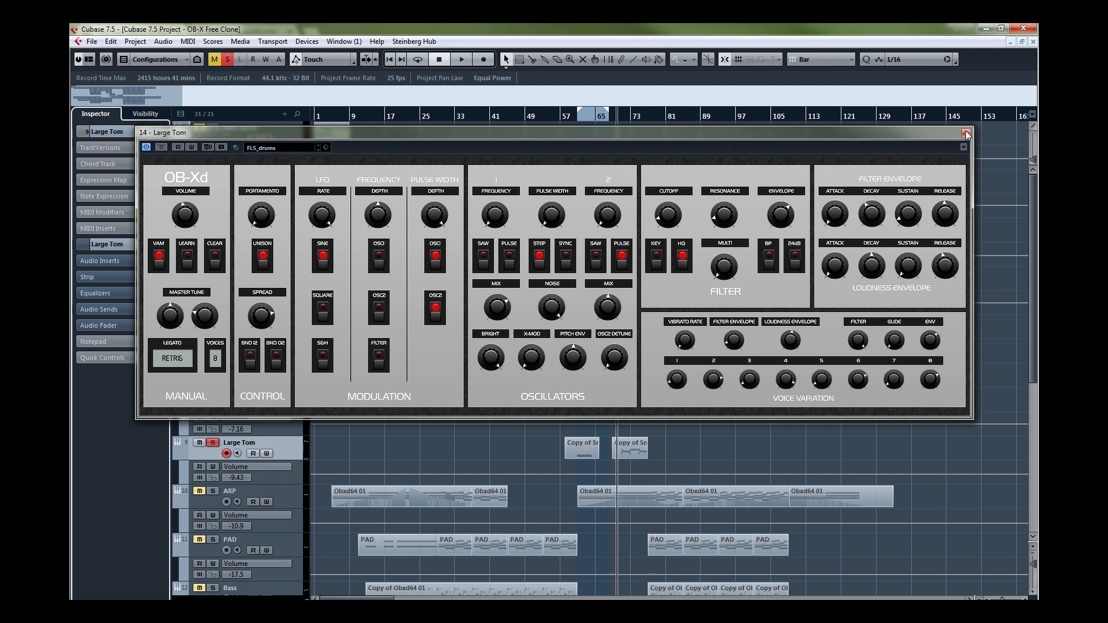
pyautogui.click(966, 134)
pyautogui.click(212, 445)
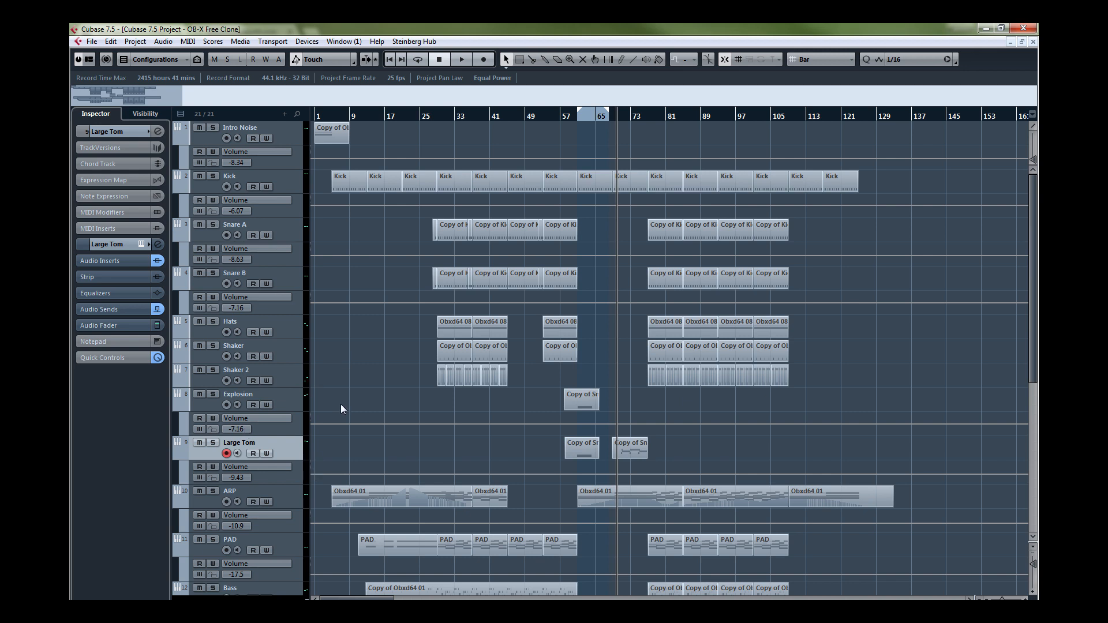
# - Solo the PAD track and audition it from about bar 11, then from about bar 28
pyautogui.scroll(-2, 340, 404)
pyautogui.moveTo(389, 117); pyautogui.dragTo(359, 130)
pyautogui.press('space')
pyautogui.click(213, 445)
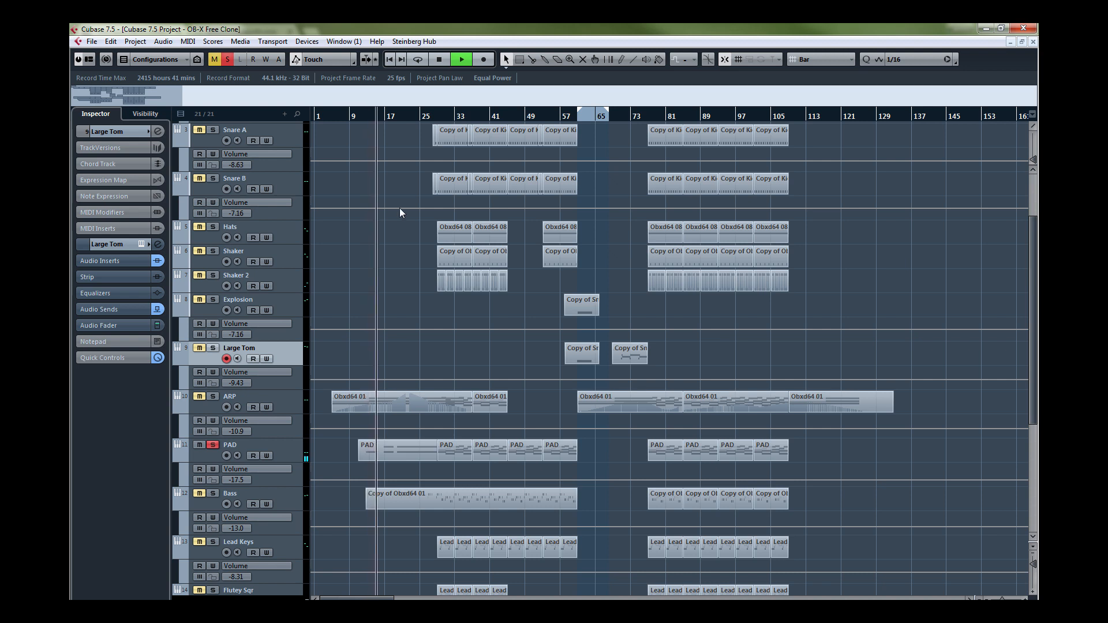
pyautogui.click(433, 114)
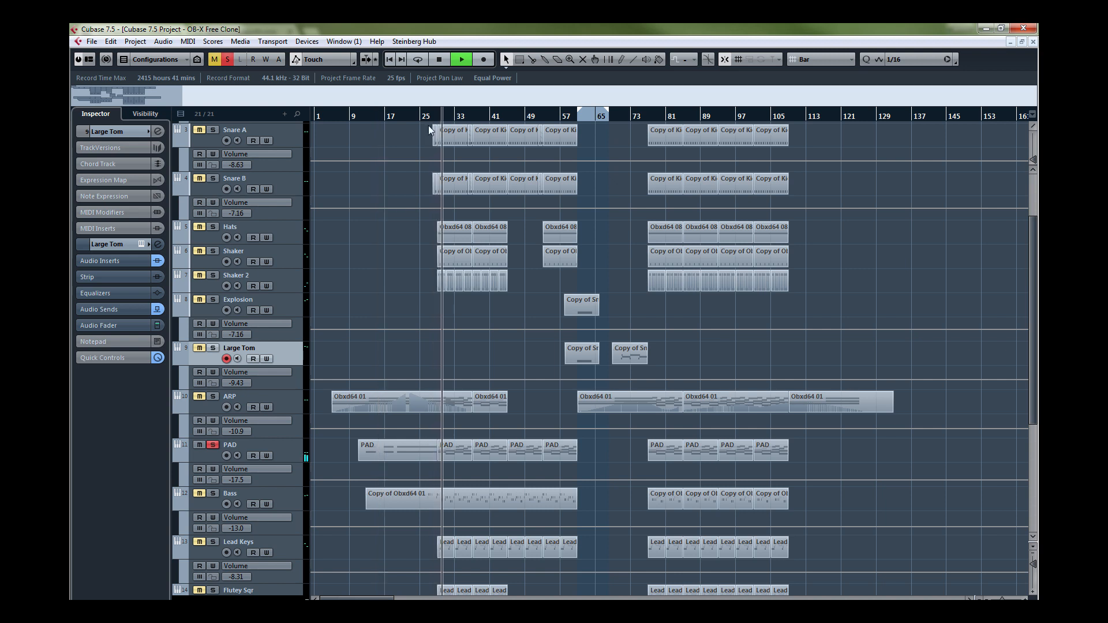
# - Select the PAD track, view its OB-Xd window while it plays soloed, and close the window
pyautogui.click(276, 445)
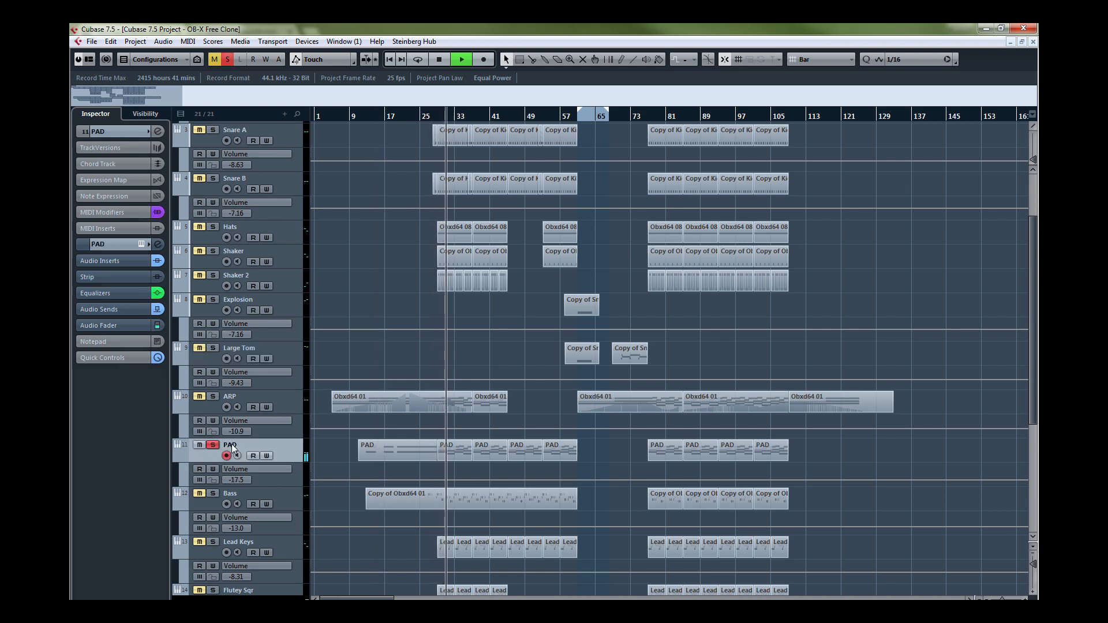
pyautogui.click(143, 245)
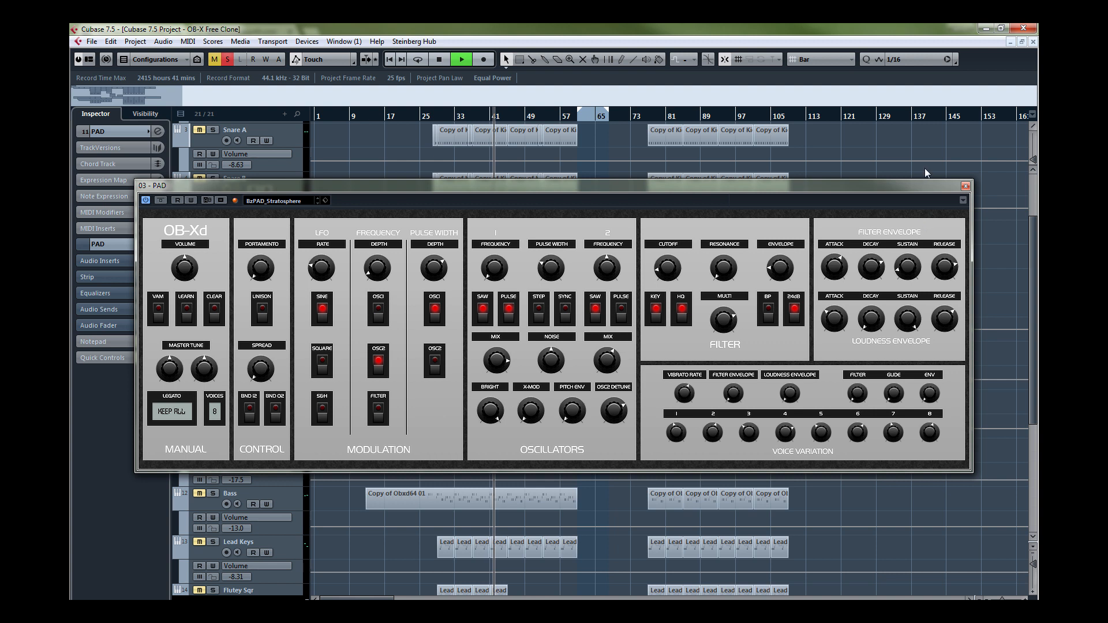
pyautogui.click(966, 186)
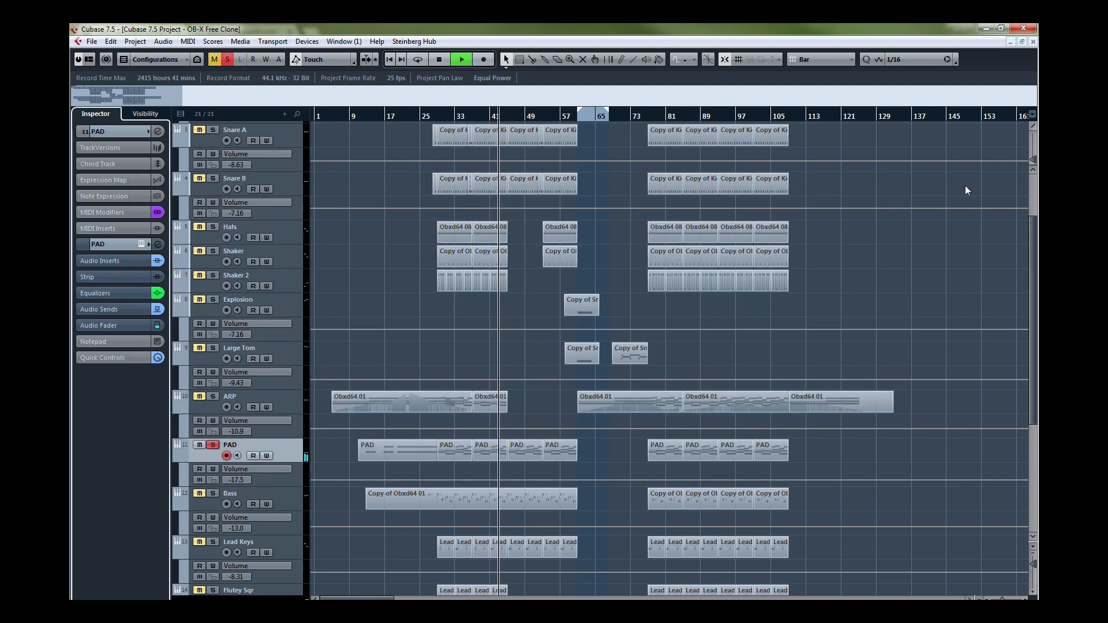
# - Solo the Bass track in place of PAD and inspect its audio sends and audio inserts
pyautogui.click(216, 496)
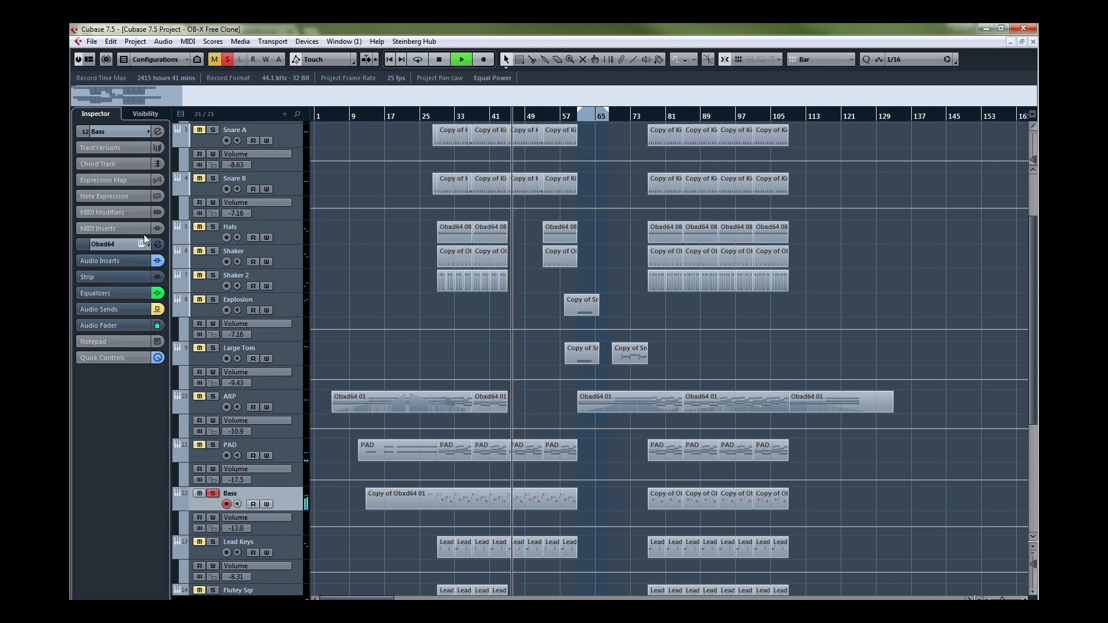
pyautogui.click(130, 310)
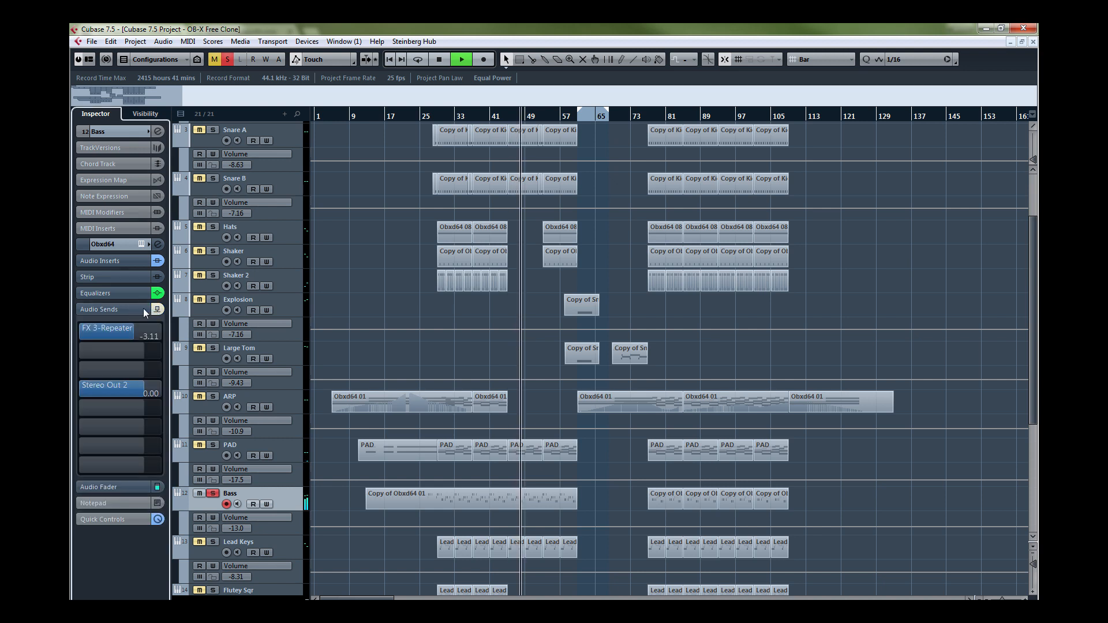
pyautogui.click(136, 310)
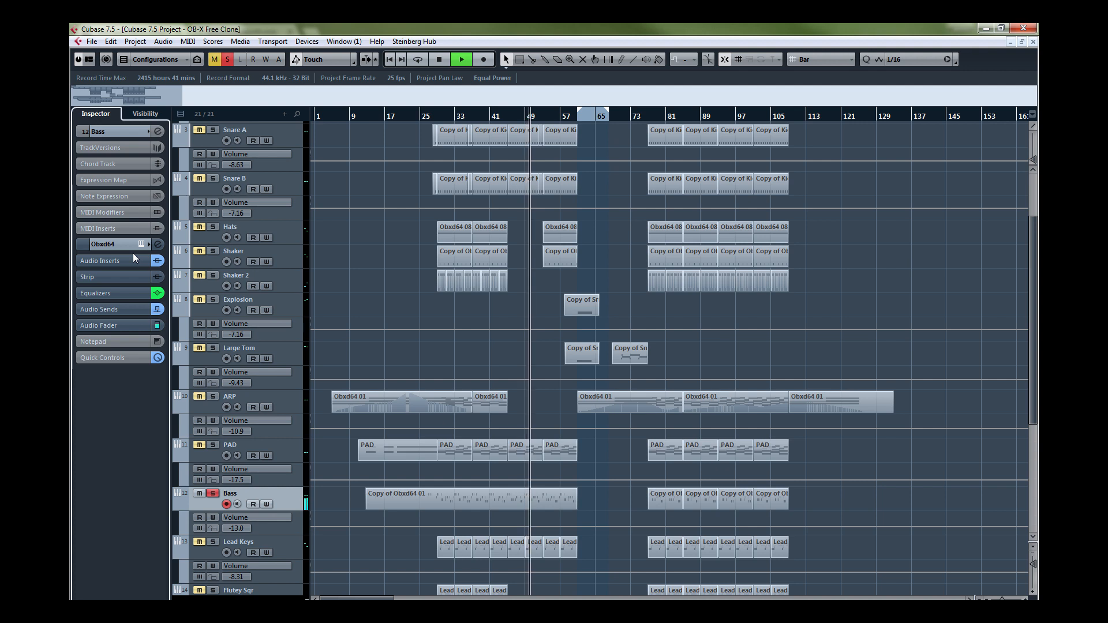
pyautogui.click(133, 261)
pyautogui.click(133, 261)
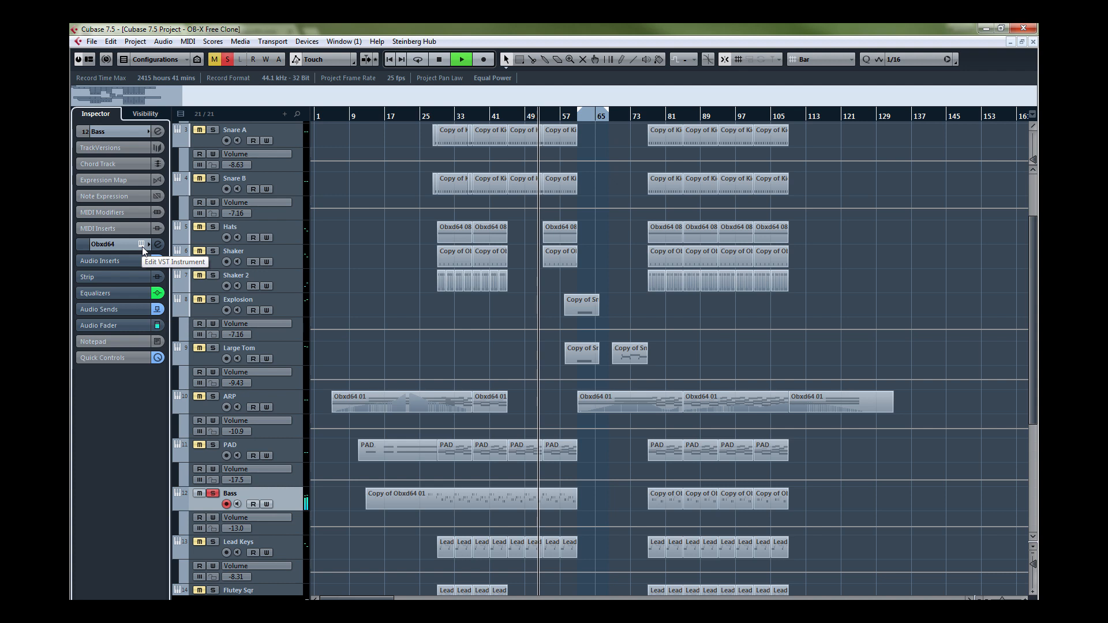
# - Audition the Bass track with its OB-Xd window open, then stop playback and close the window
pyautogui.click(141, 245)
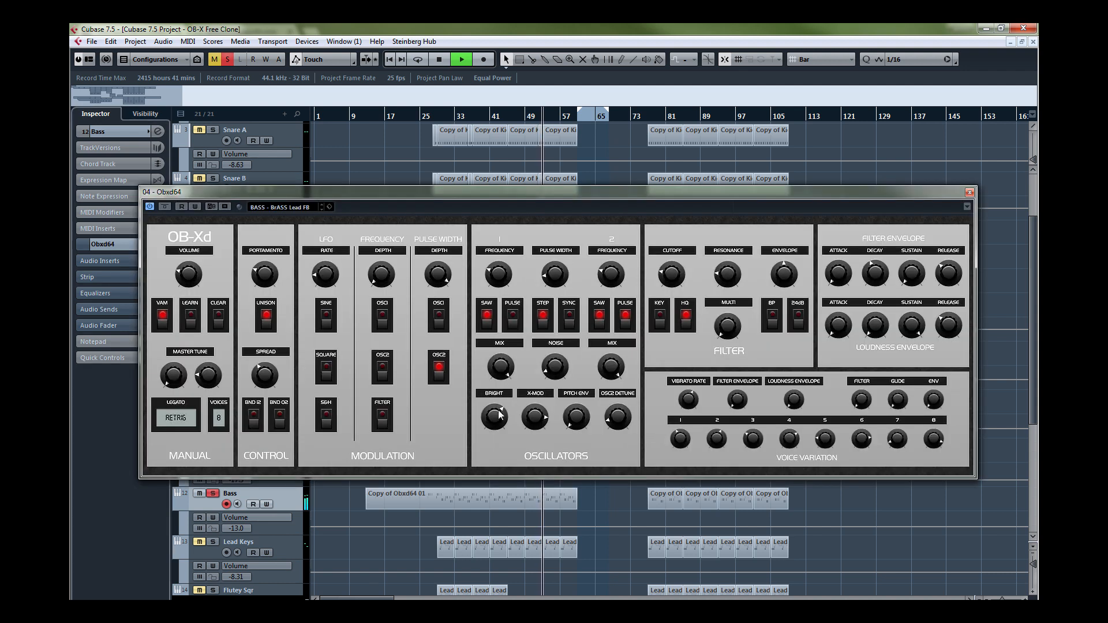
pyautogui.hotkey('alt', 'Tab')
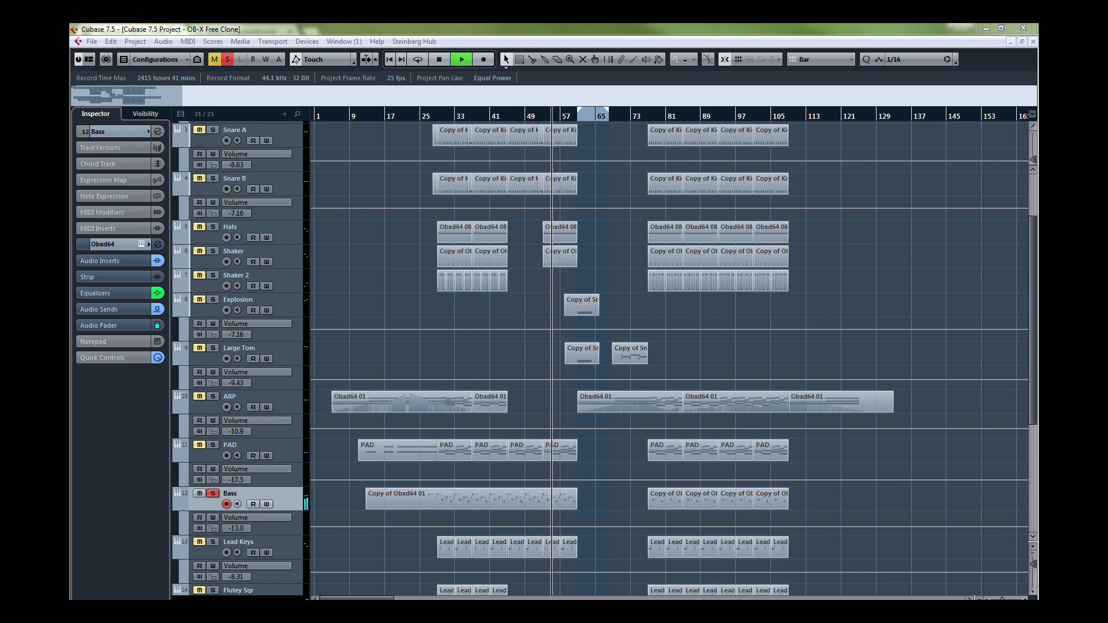
pyautogui.hotkey('alt', 'Tab')
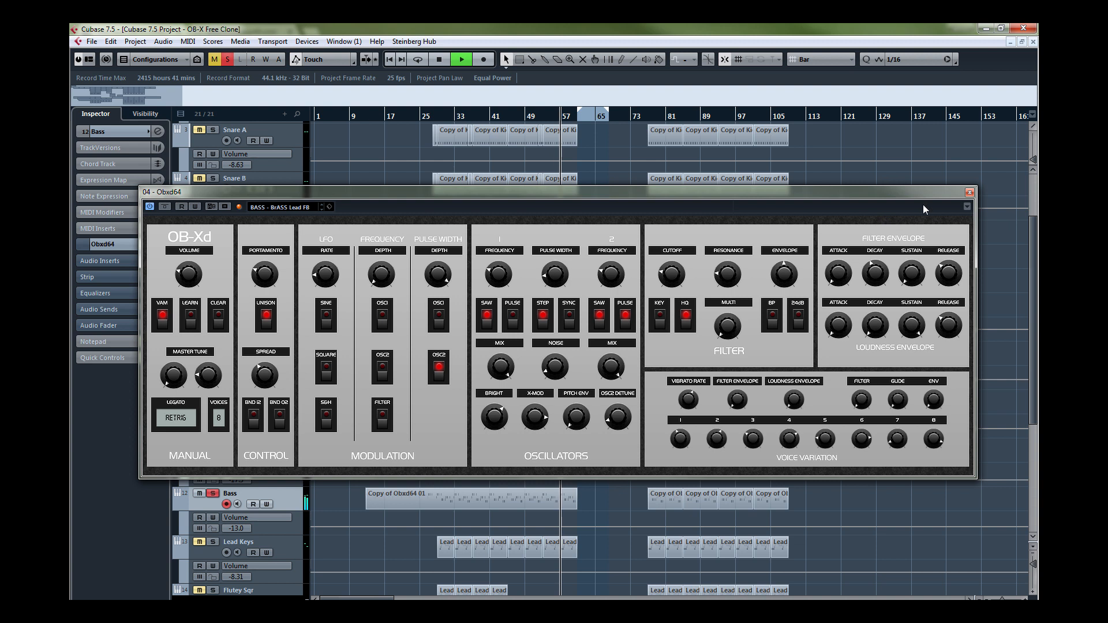
pyautogui.click(970, 192)
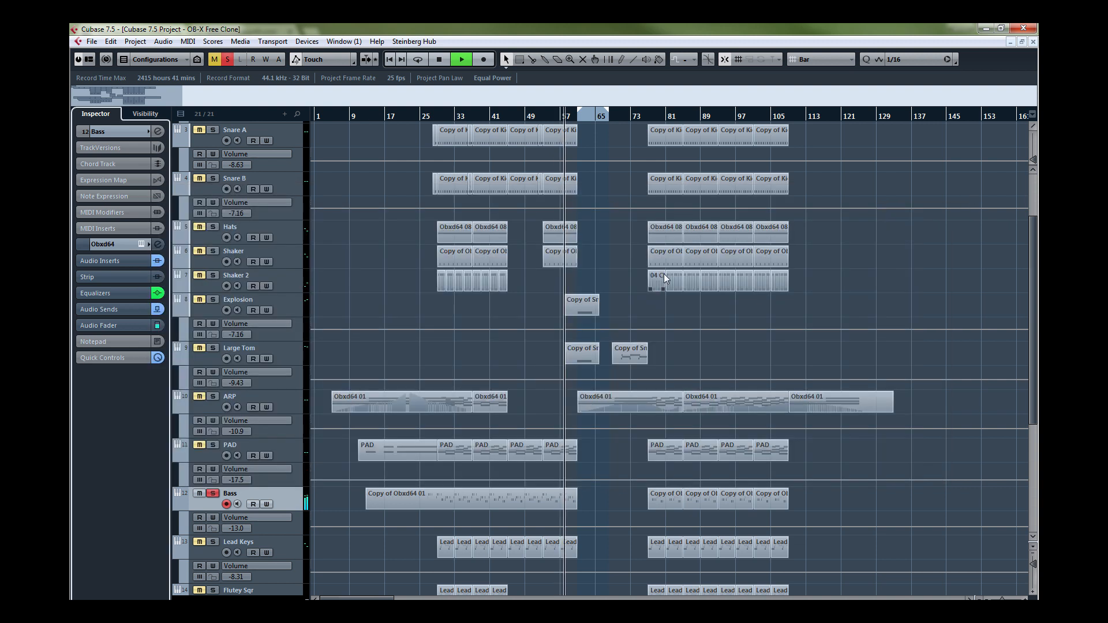
pyautogui.click(141, 244)
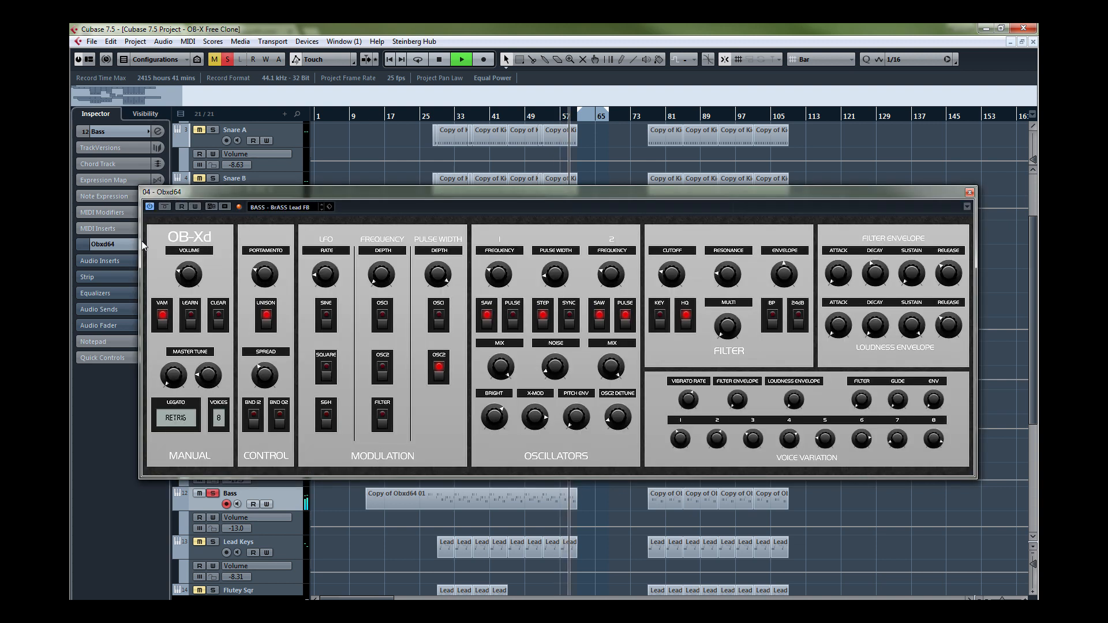
pyautogui.press('space')
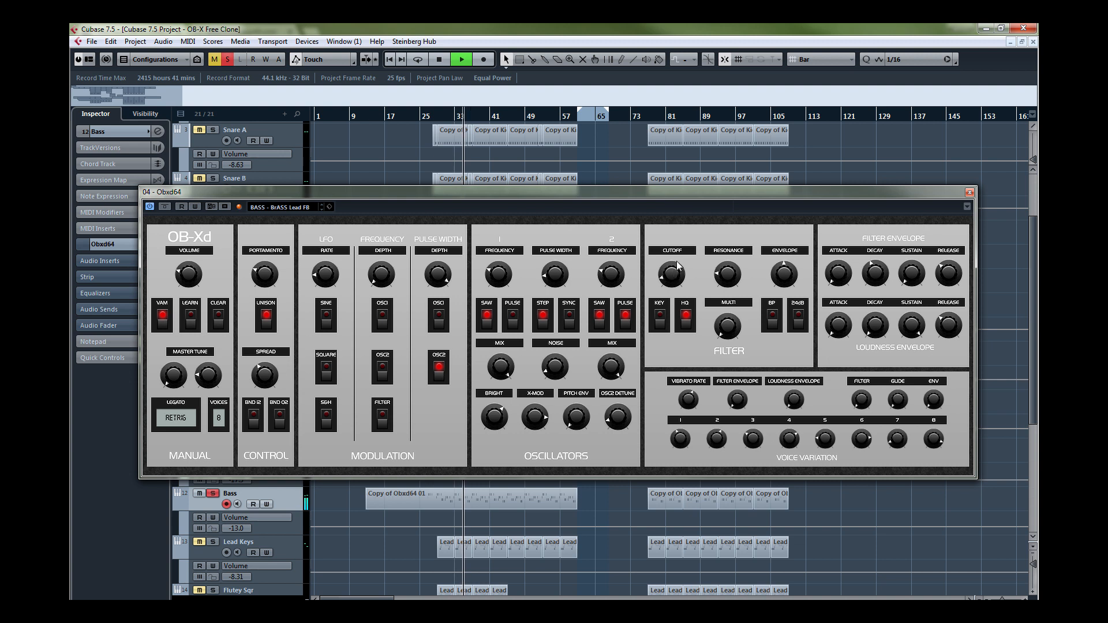
pyautogui.press('space')
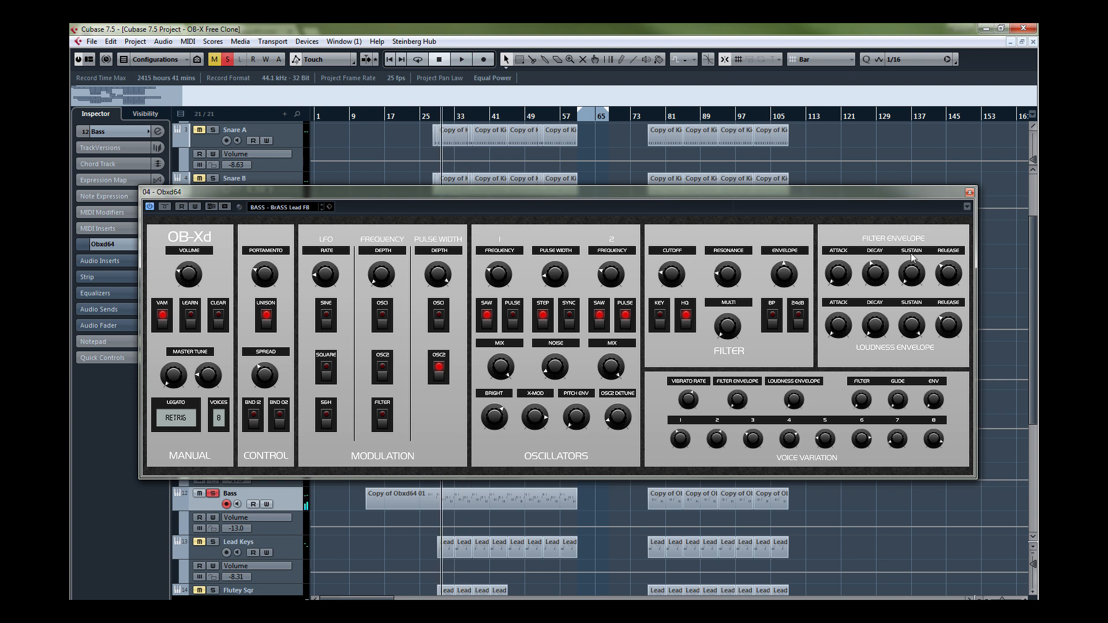
pyautogui.click(970, 193)
# - Audition the Lead Keys track soloed with its OB-Xd window open, then clear all solos and close the window
pyautogui.scroll(-2, 992, 313)
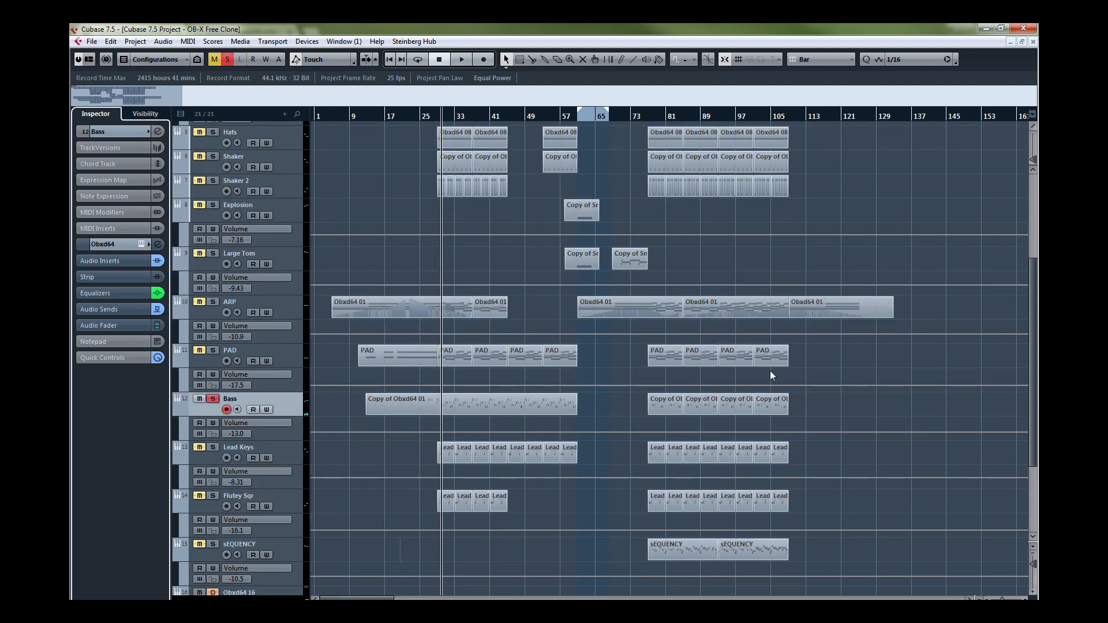
pyautogui.click(213, 448)
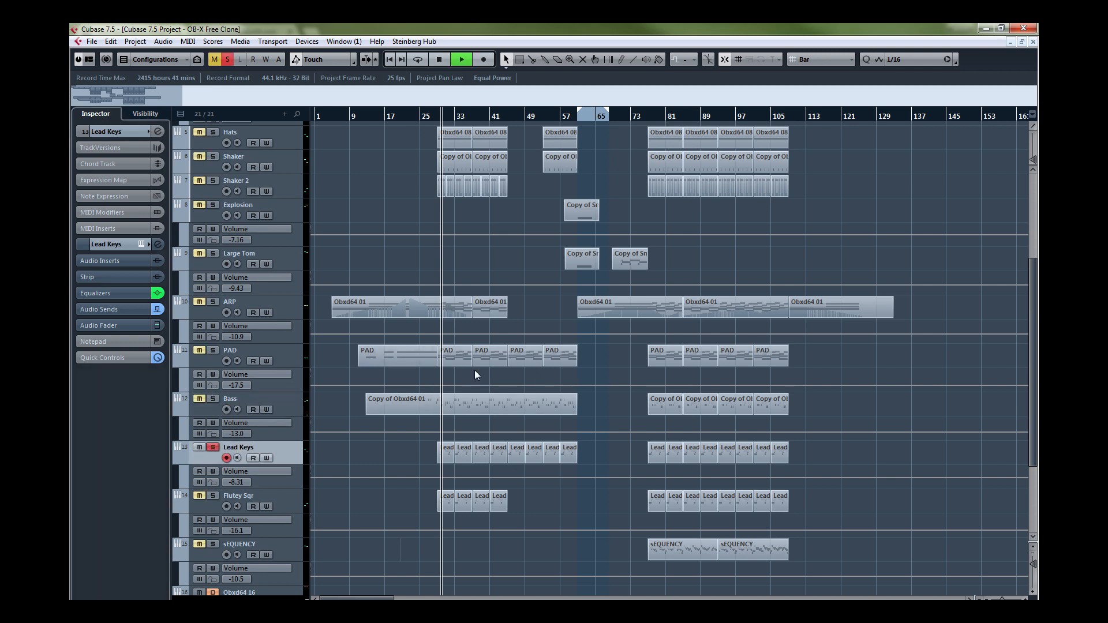
pyautogui.click(140, 244)
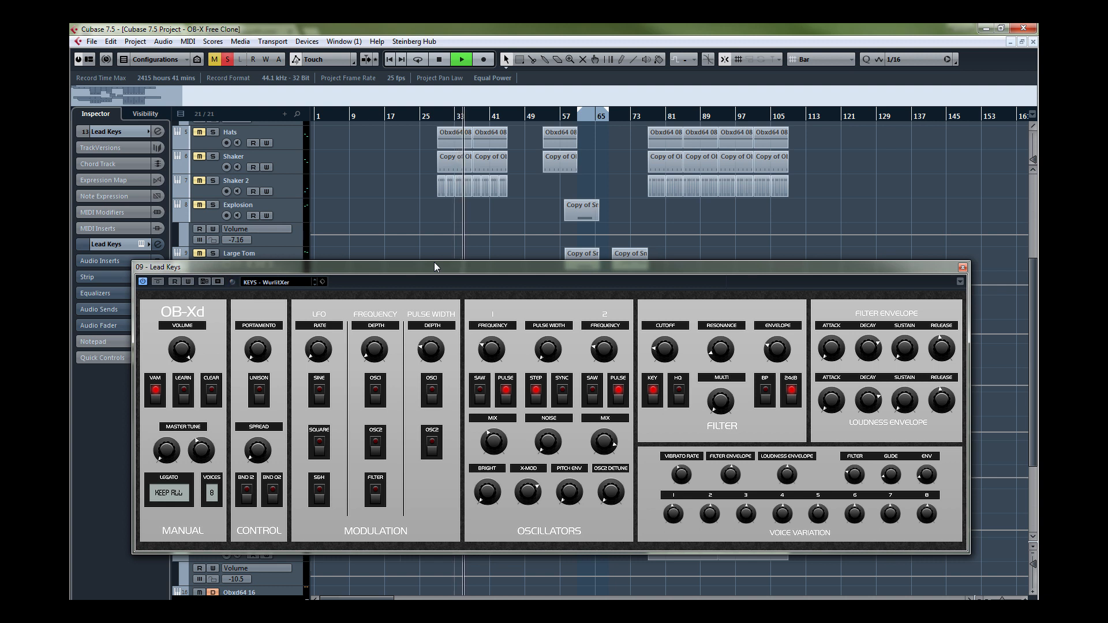
pyautogui.click(227, 60)
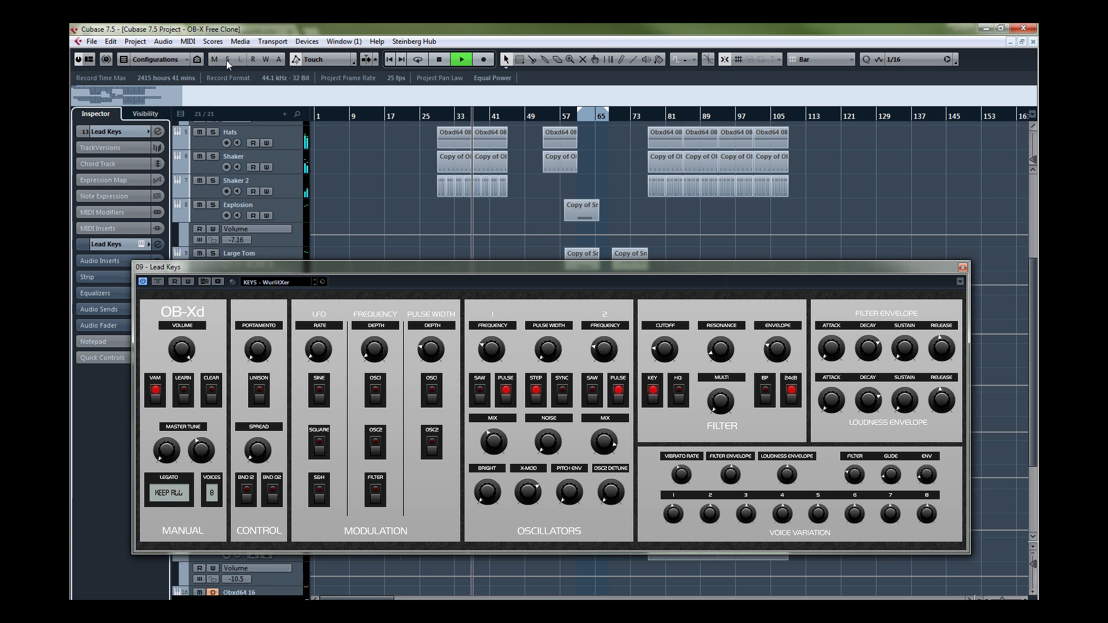
pyautogui.click(962, 268)
# - Solo Lead Keys again, view its OB-Xd window while it plays, and close the window
pyautogui.click(208, 449)
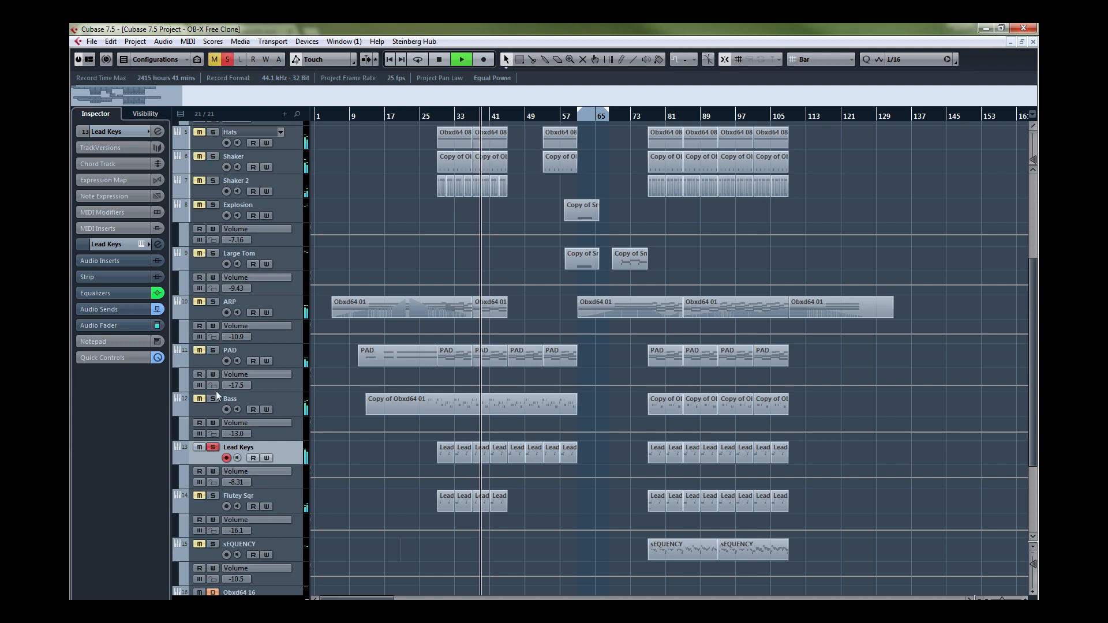
pyautogui.click(142, 246)
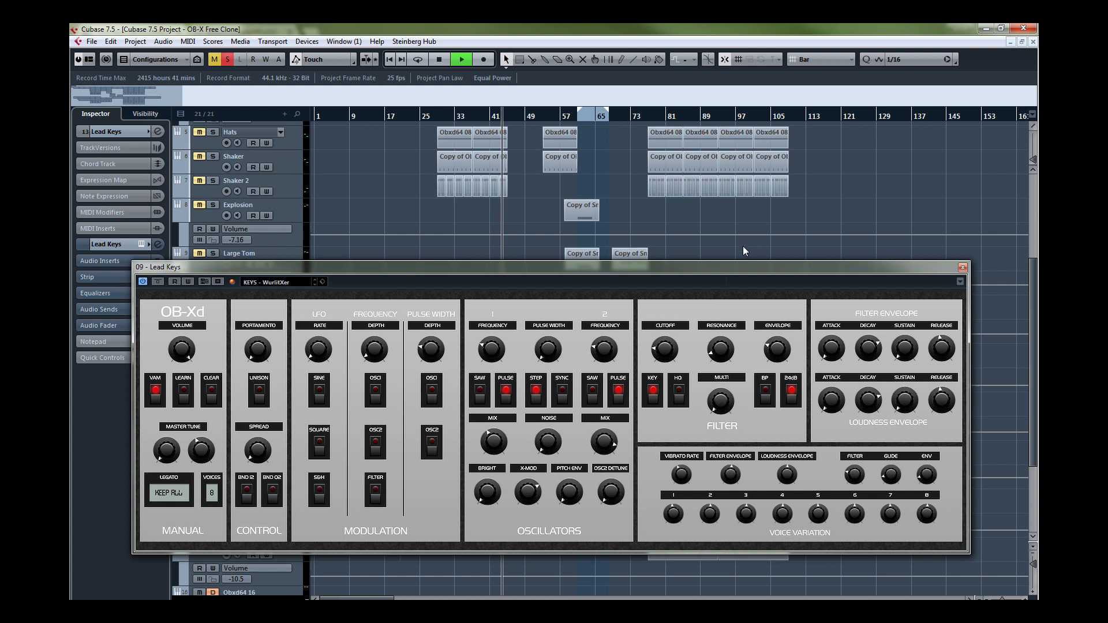
pyautogui.click(962, 268)
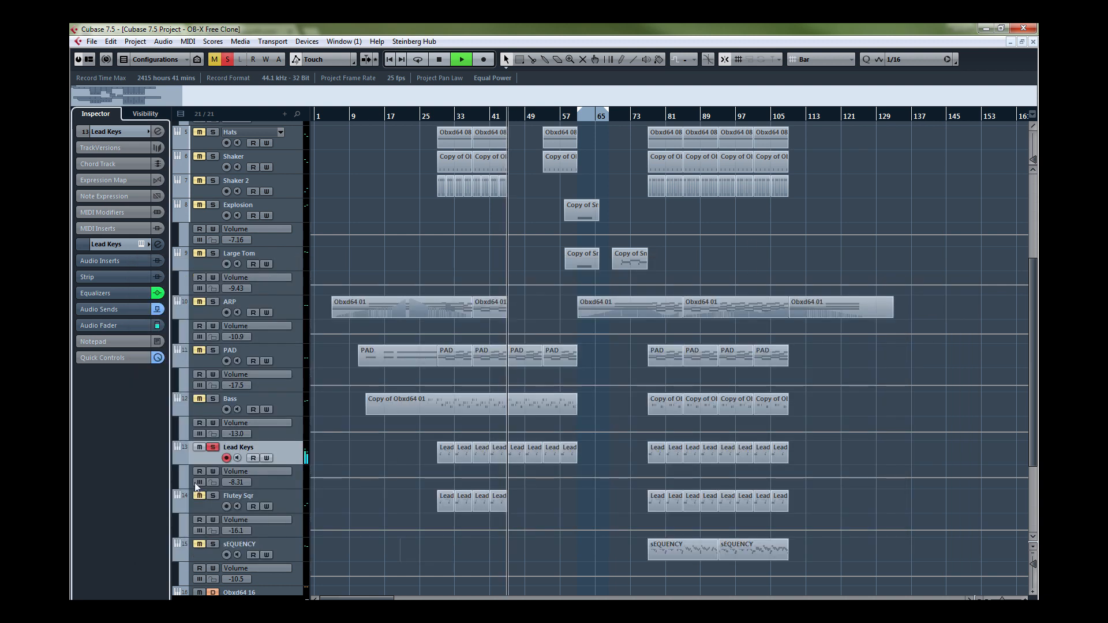
# - Solo Flutey Sqr in place of Lead Keys, play from about bar 33, and view and close its OB-Xd window
pyautogui.click(212, 496)
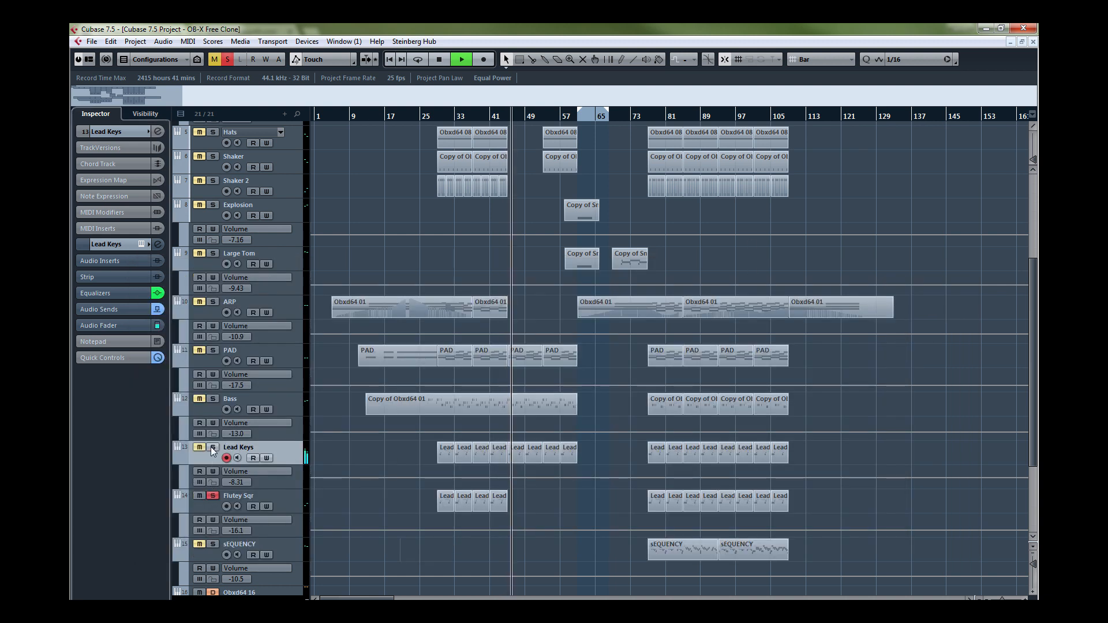
pyautogui.click(454, 118)
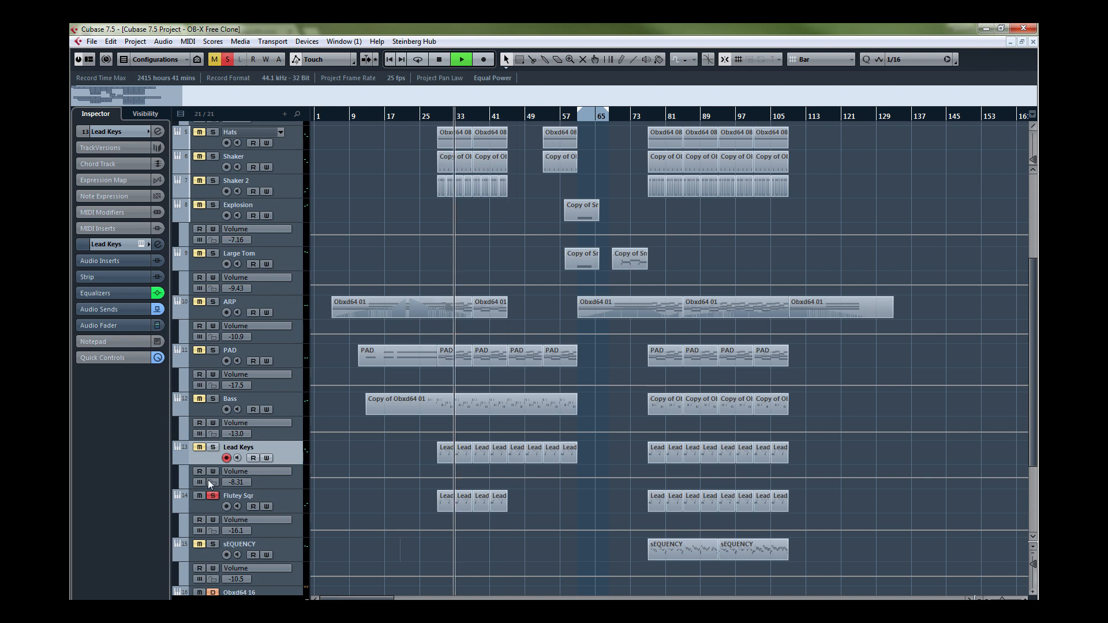
pyautogui.click(237, 496)
pyautogui.click(140, 245)
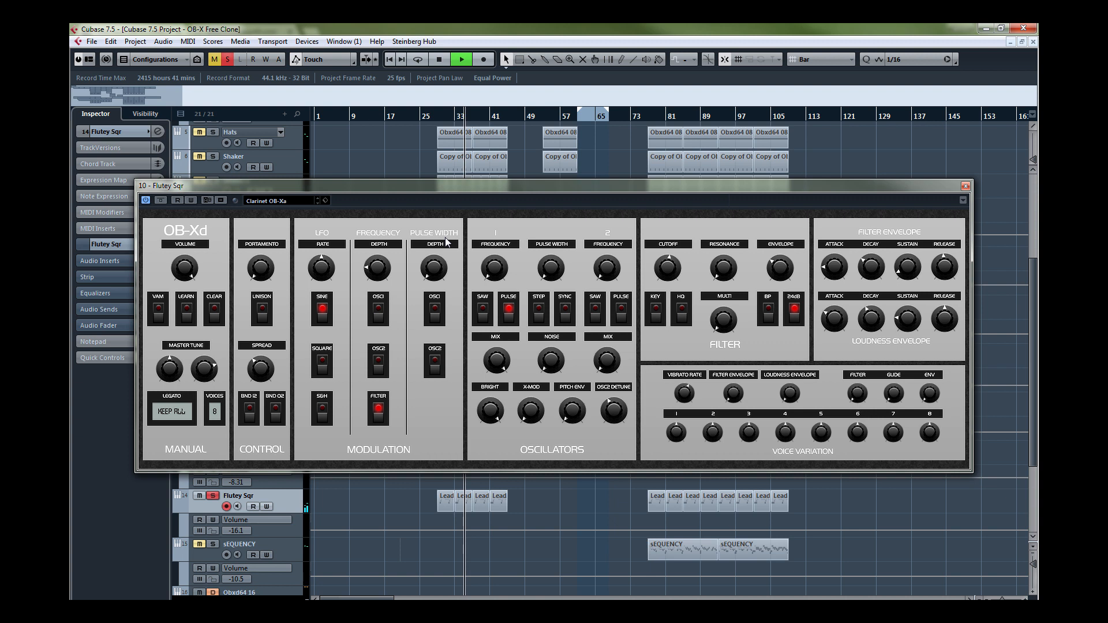
pyautogui.click(965, 186)
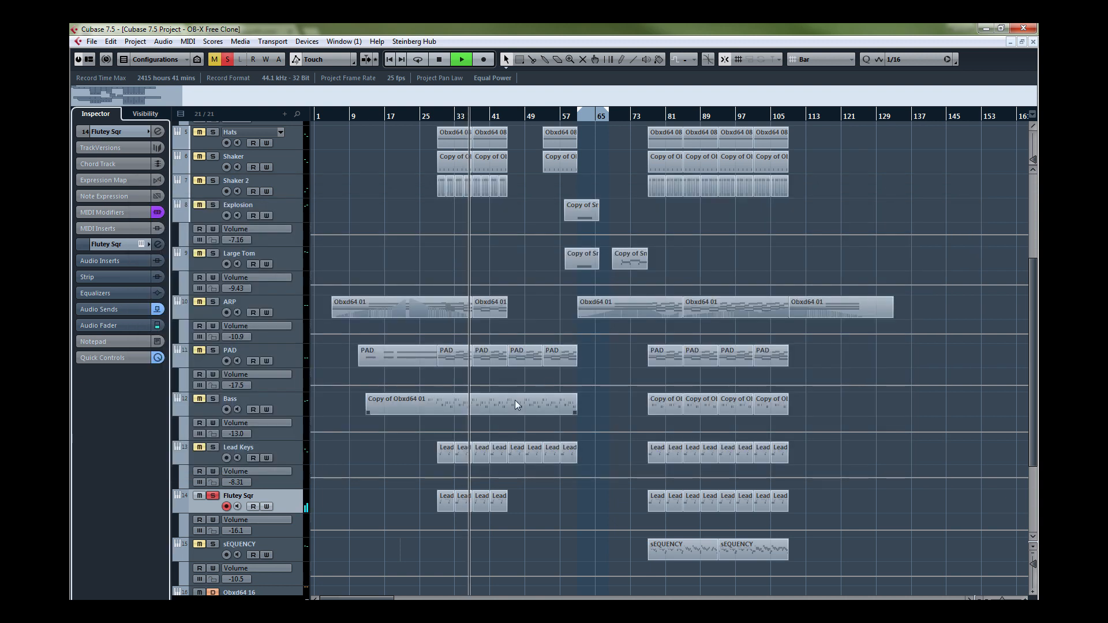
# - Jump playback ahead to about bar 69 and clear all solos so the full mix plays
pyautogui.scroll(-3, 504, 409)
pyautogui.scroll(4, 563, 423)
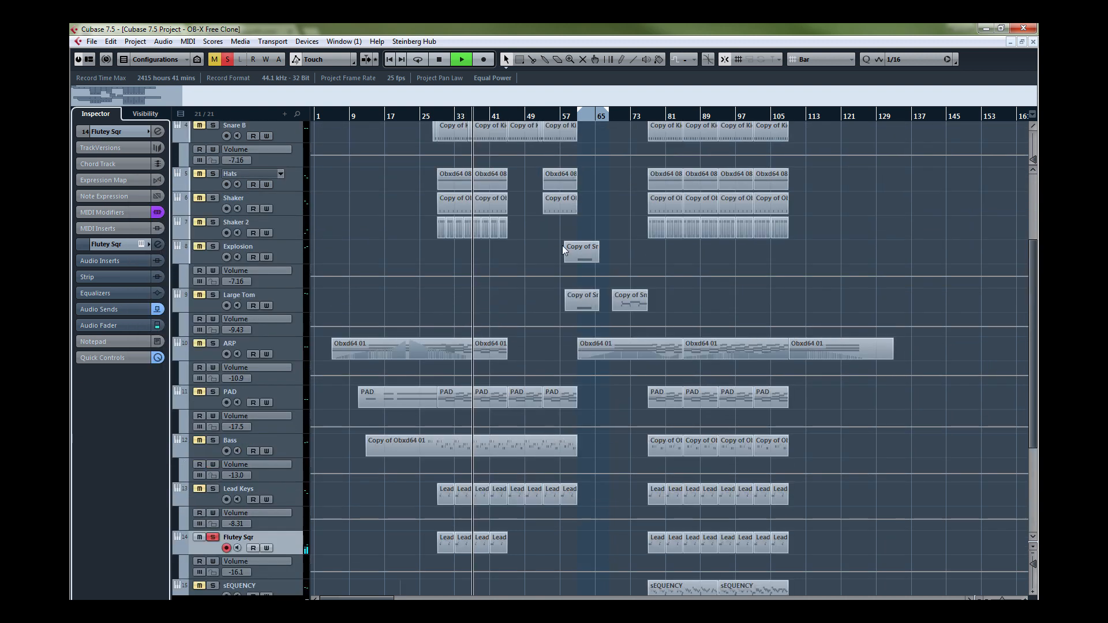
pyautogui.click(590, 116)
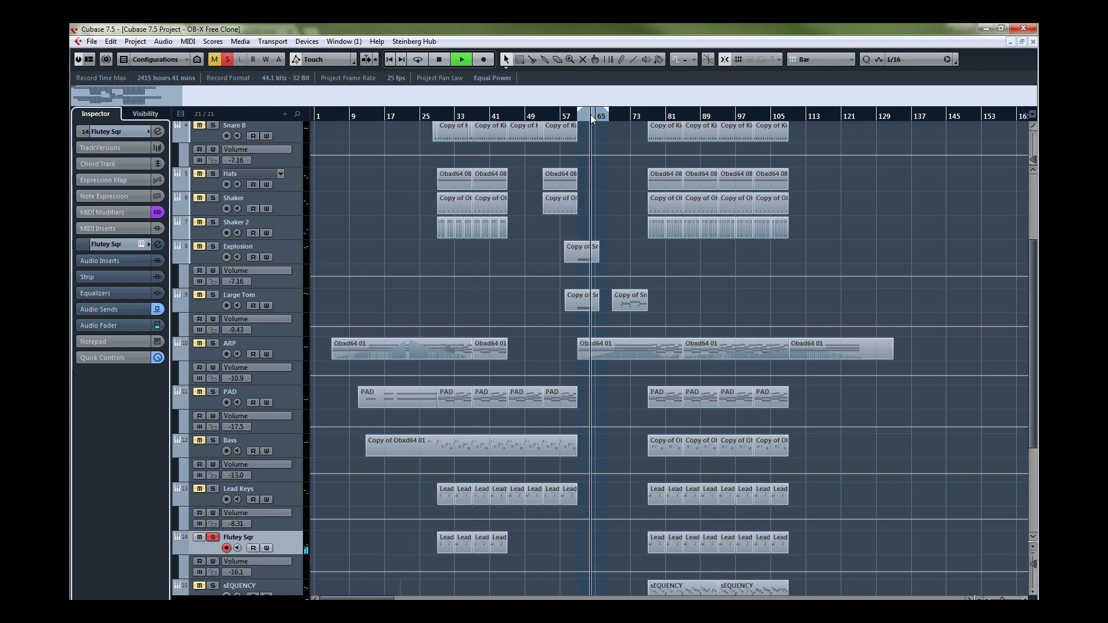
pyautogui.click(615, 116)
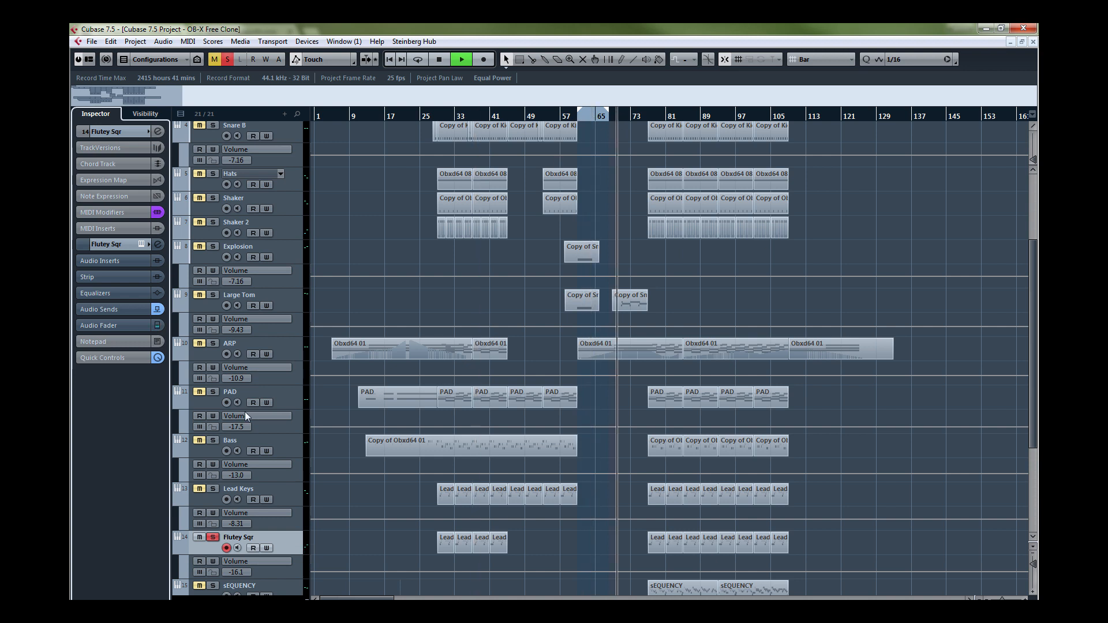
pyautogui.click(226, 59)
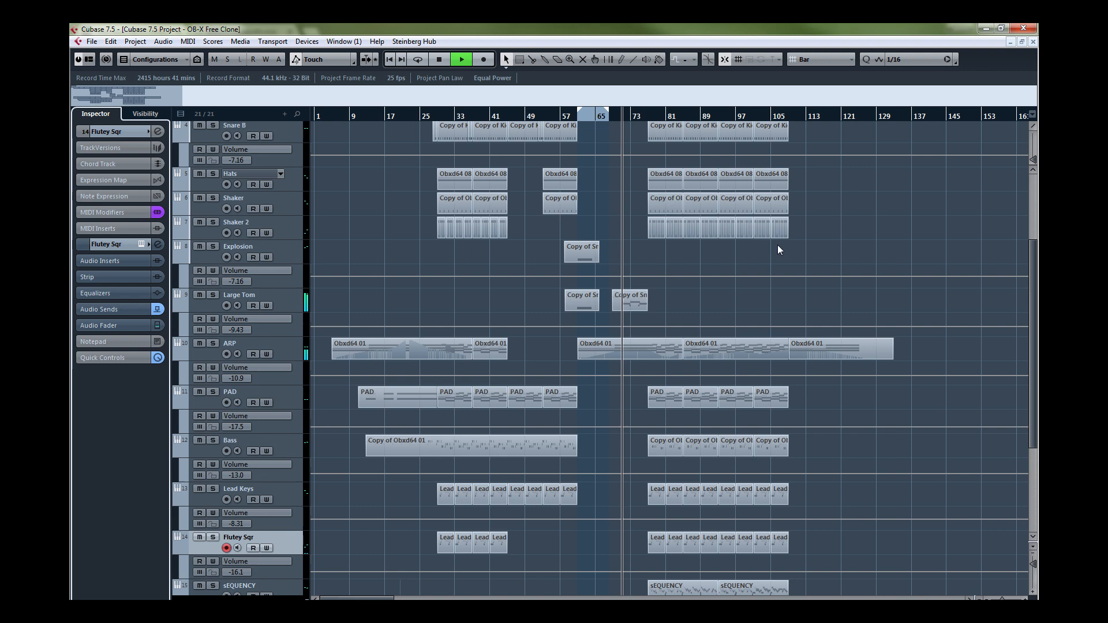
# - Select the sEQUENCY track and open its OB-Xd instrument window while the song plays
pyautogui.scroll(-4, 890, 293)
pyautogui.scroll(2, 890, 293)
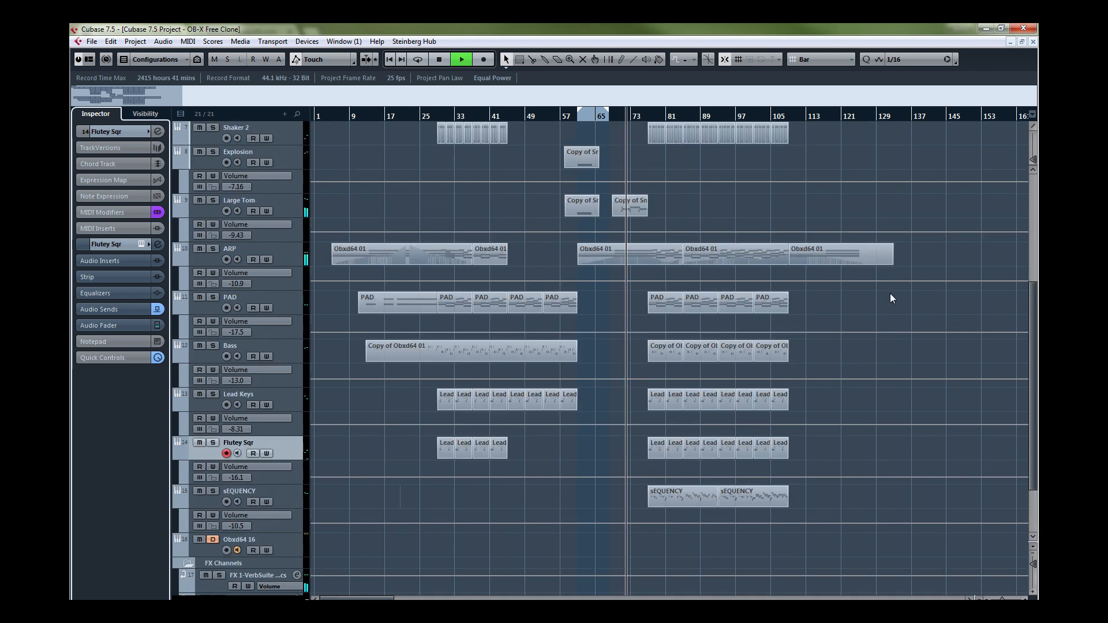
pyautogui.click(255, 487)
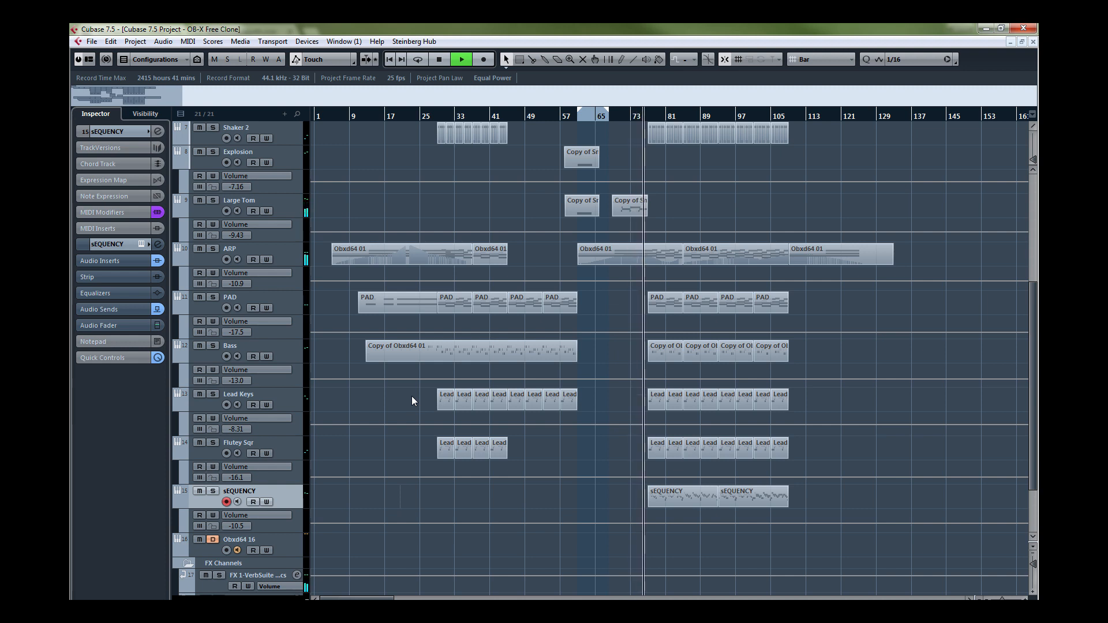
pyautogui.click(141, 244)
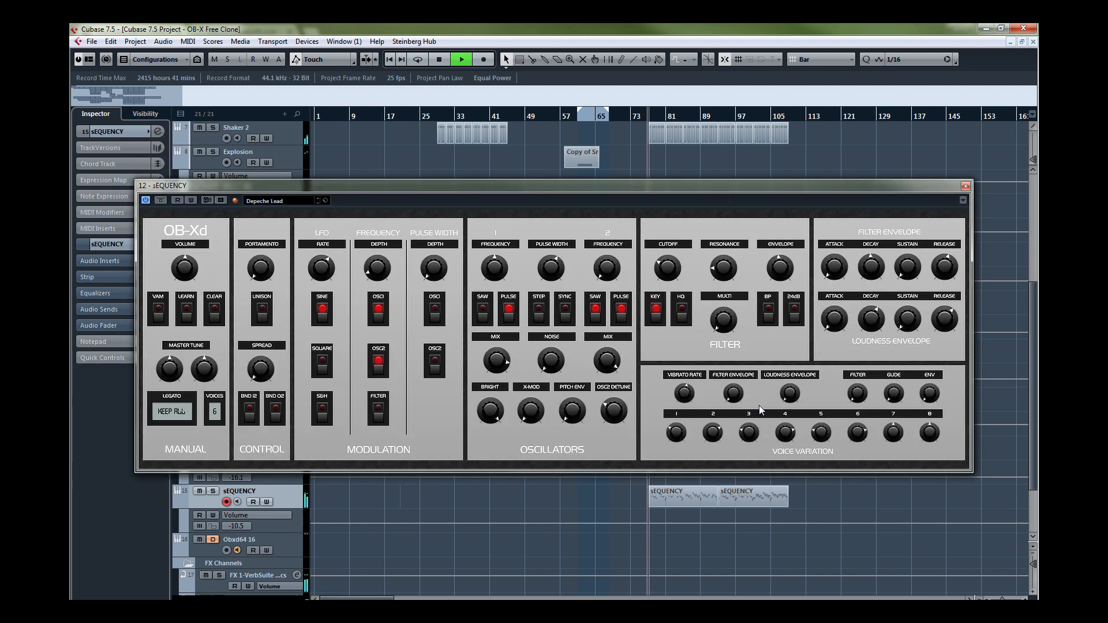
# - Solo the sEQUENCY track and toggle the filter's KEY switch while it plays, leaving the switch on
pyautogui.click(213, 491)
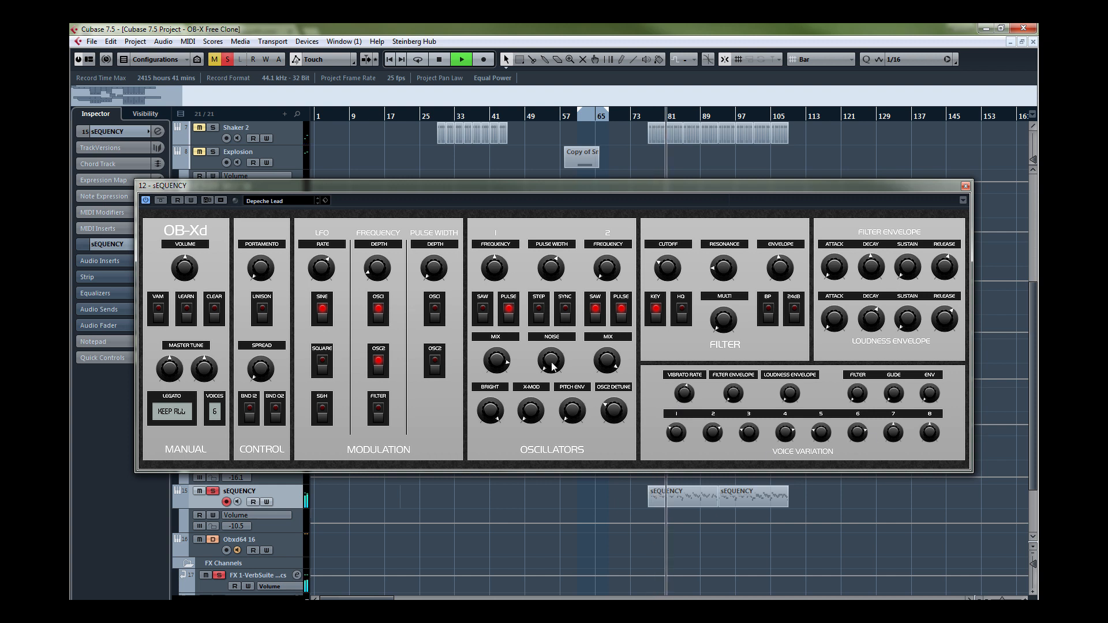
pyautogui.click(657, 313)
pyautogui.click(658, 315)
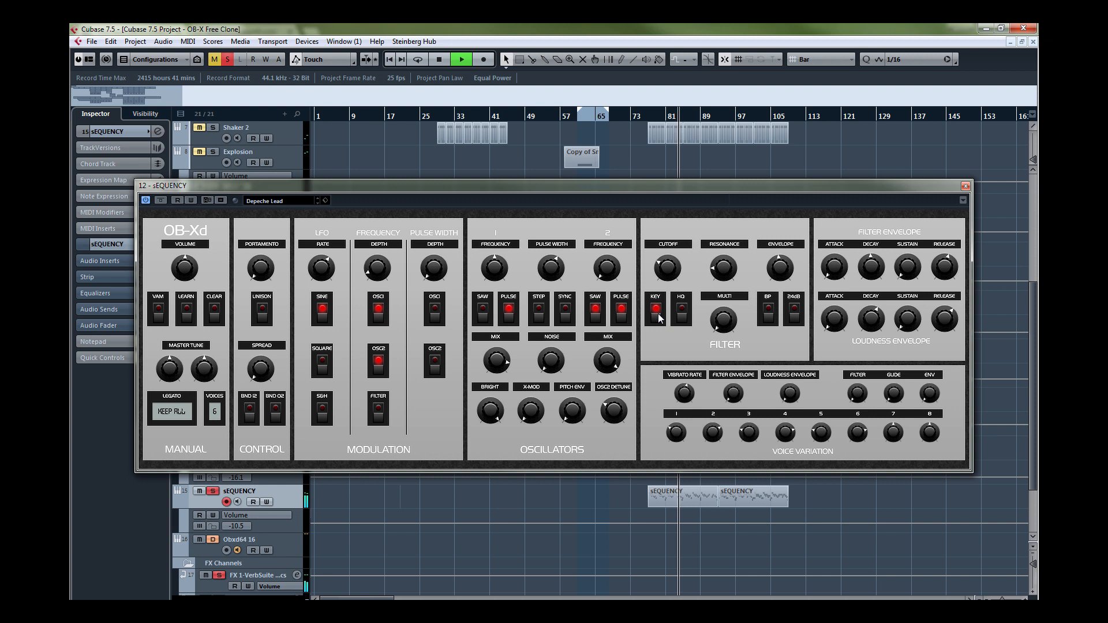
pyautogui.click(658, 314)
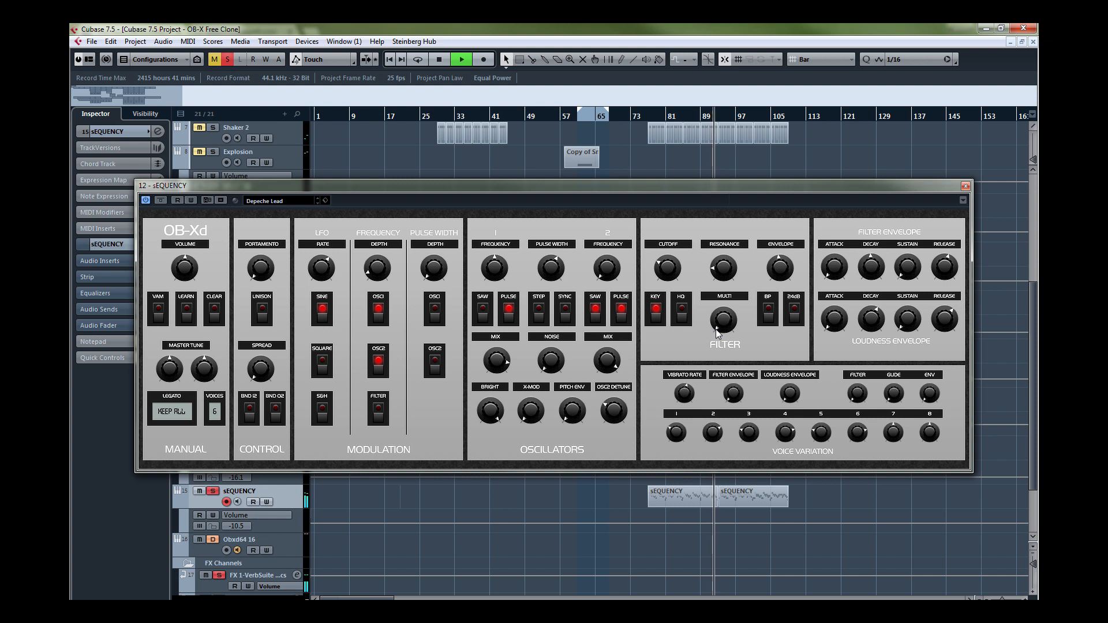
# - End the sEQUENCY audition by closing its OB-Xd window, stopping playback and clearing all solos
pyautogui.click(966, 186)
pyautogui.press('space')
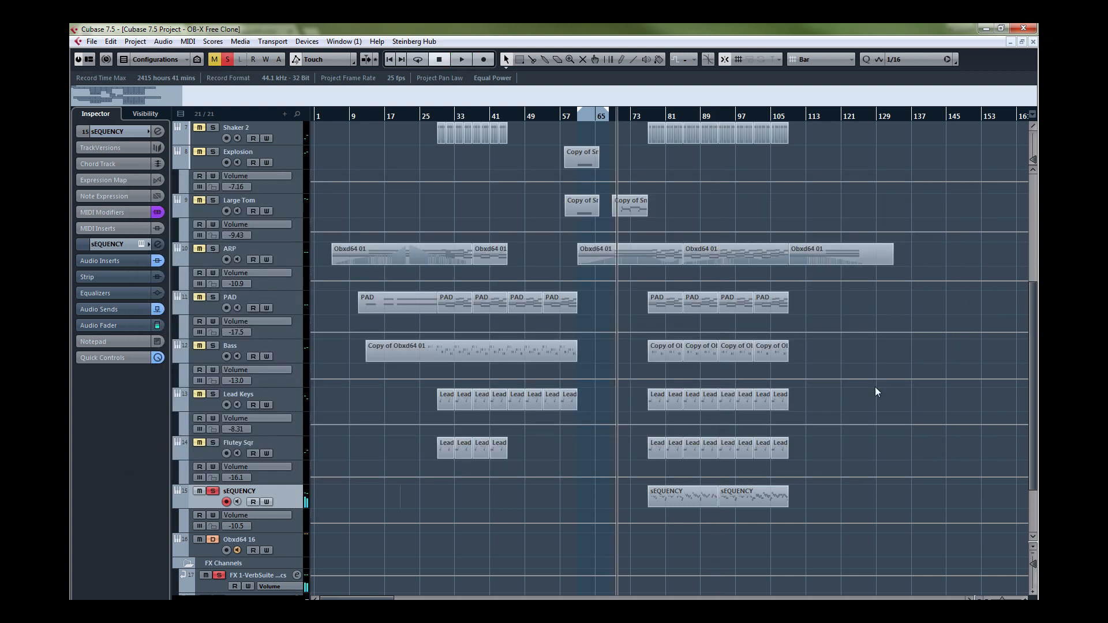
pyautogui.click(226, 60)
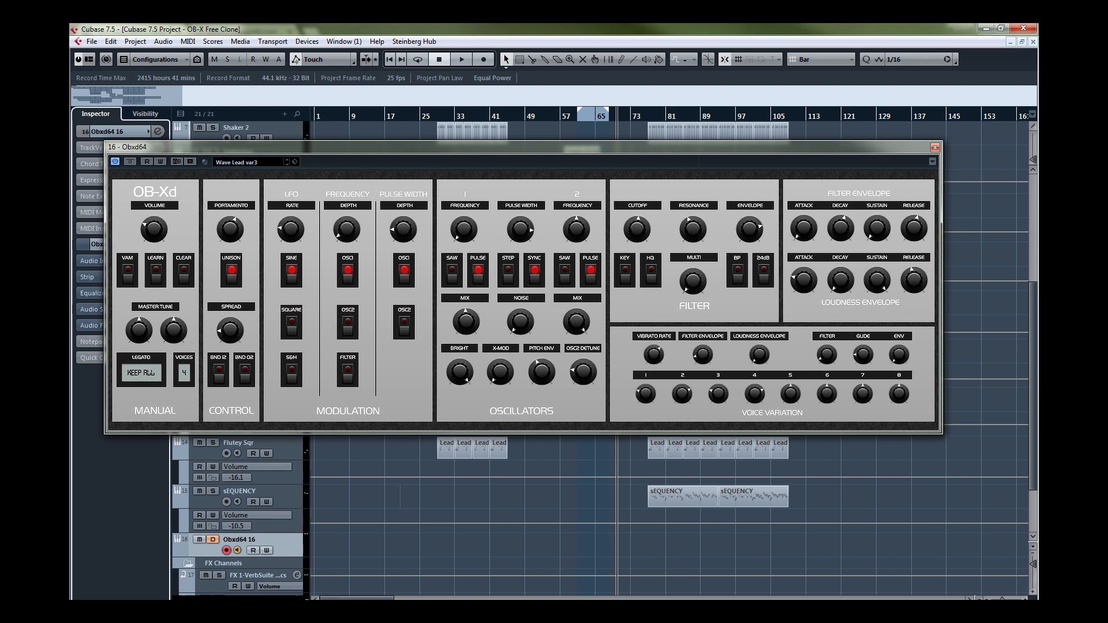
# - Move the OB-Xd window aside and expand the 86x plugins folder in the Obxd64 16 track's instrument list
pyautogui.moveTo(286, 164); pyautogui.dragTo(376, 154)
pyautogui.click(110, 243)
pyautogui.click(122, 132)
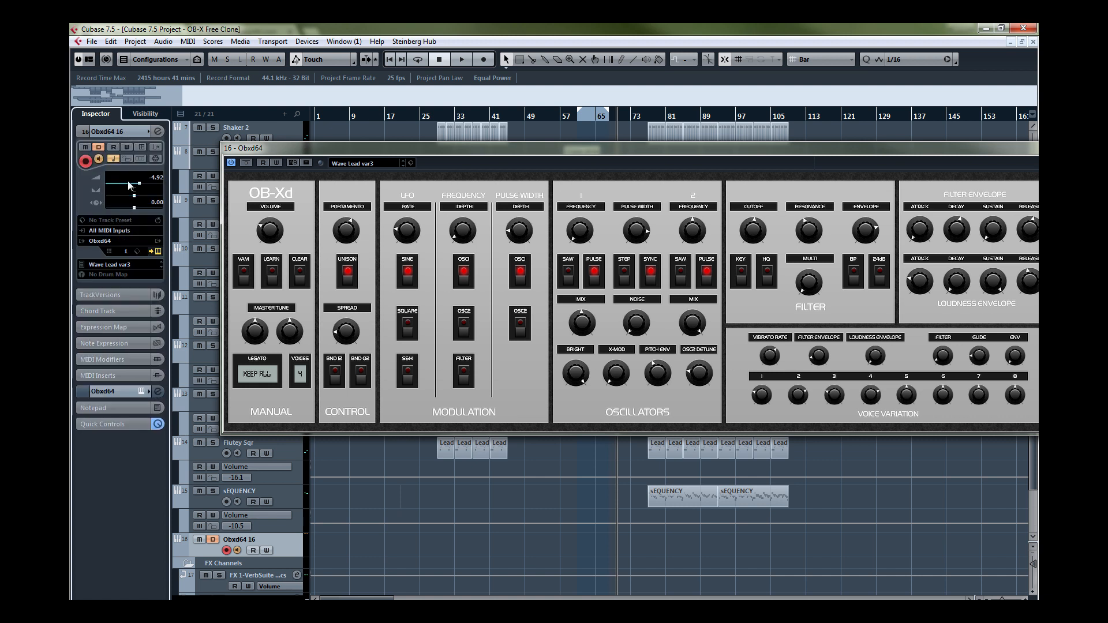
pyautogui.click(110, 241)
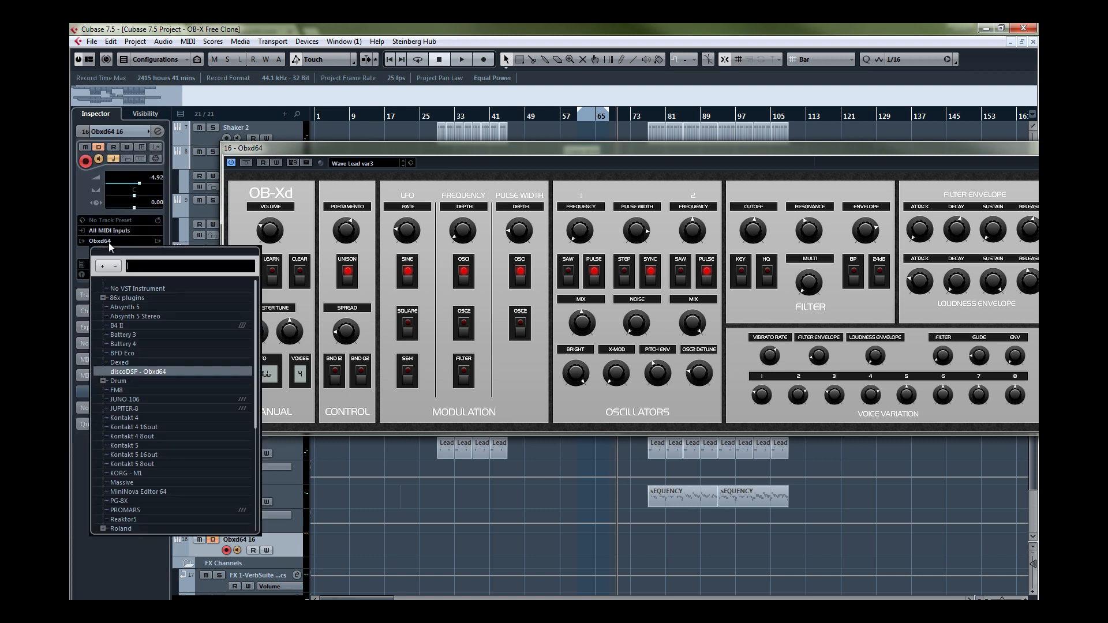
pyautogui.click(103, 298)
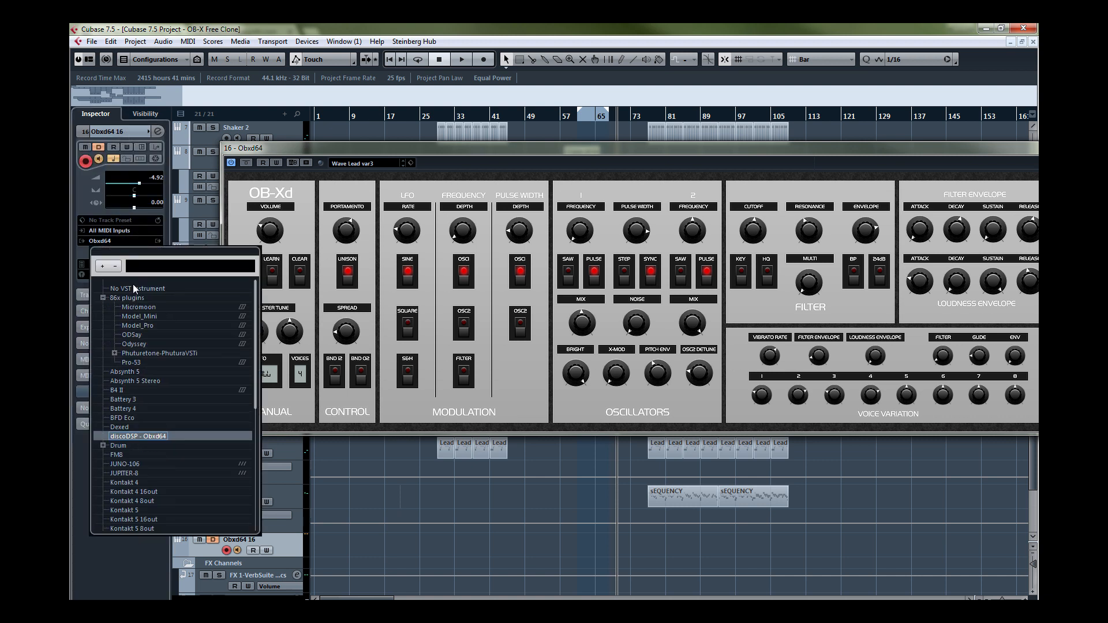